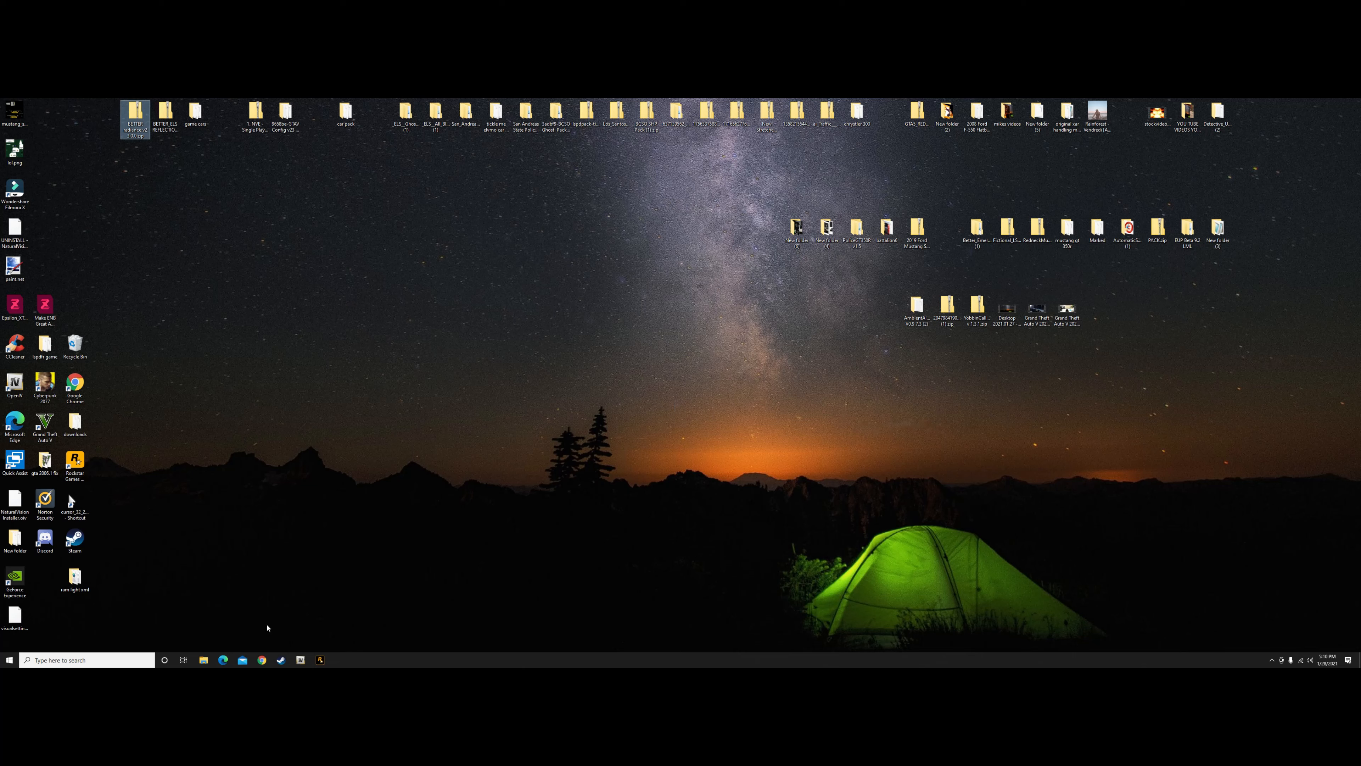
# Open the Grand Theft Auto V folder inside Program Files (x86), Steam, steamapps, common on Local Disk (C:)
pyautogui.click(204, 660)
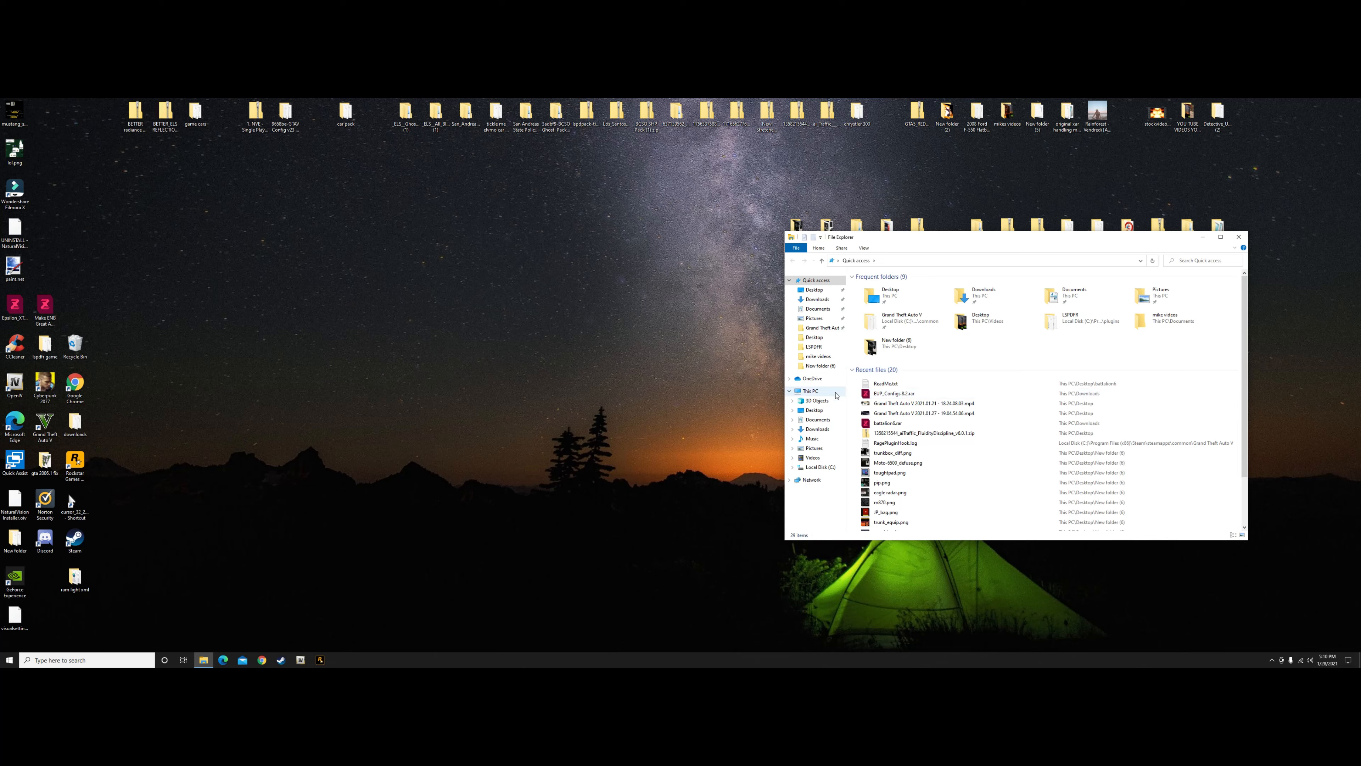
pyautogui.click(809, 391)
pyautogui.doubleClick(924, 380)
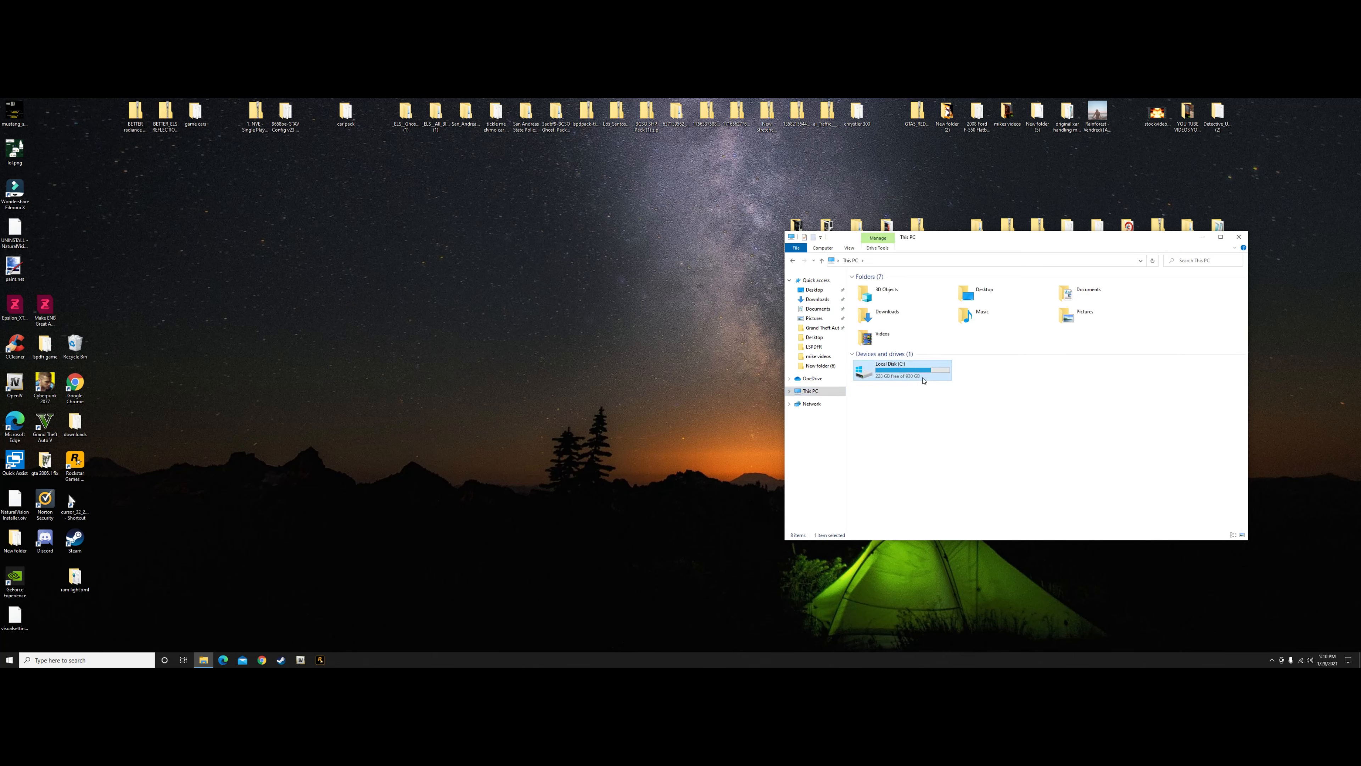
pyautogui.doubleClick(910, 427)
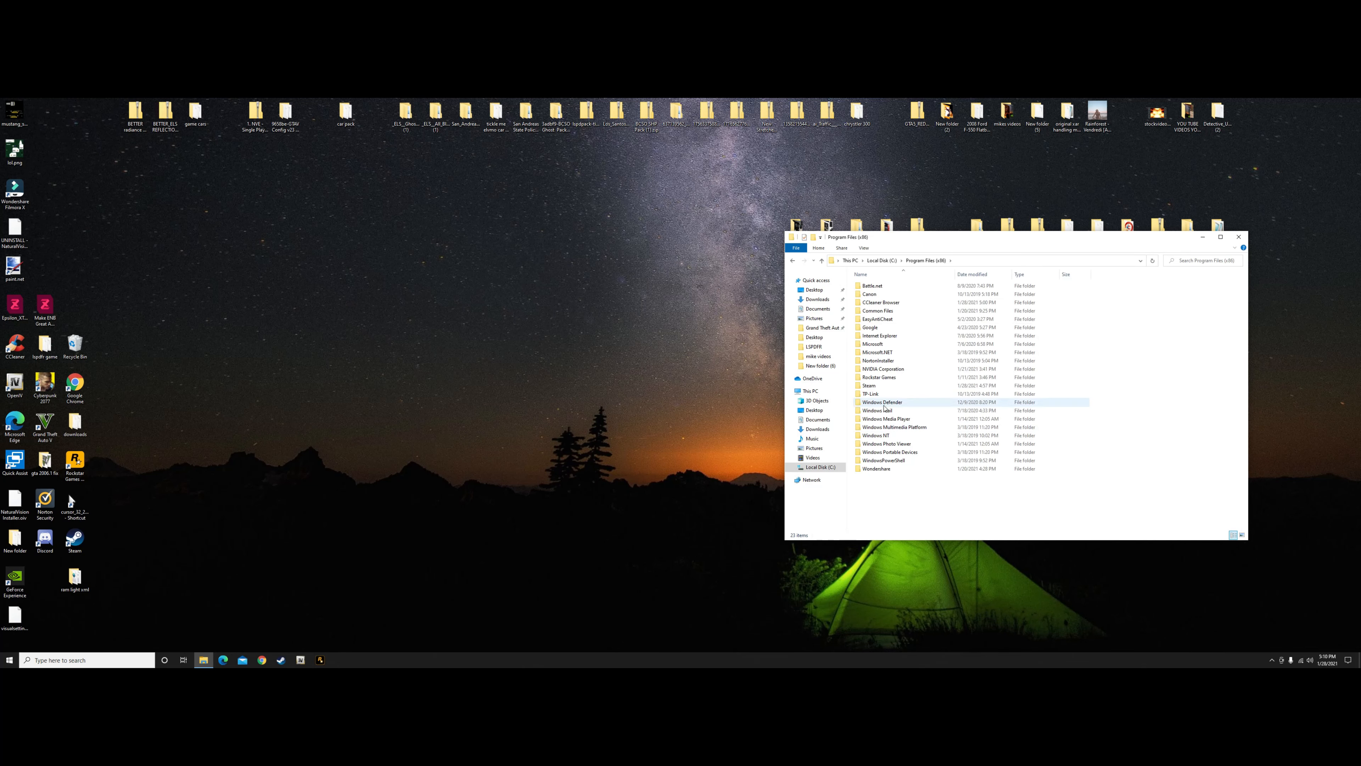
pyautogui.doubleClick(911, 386)
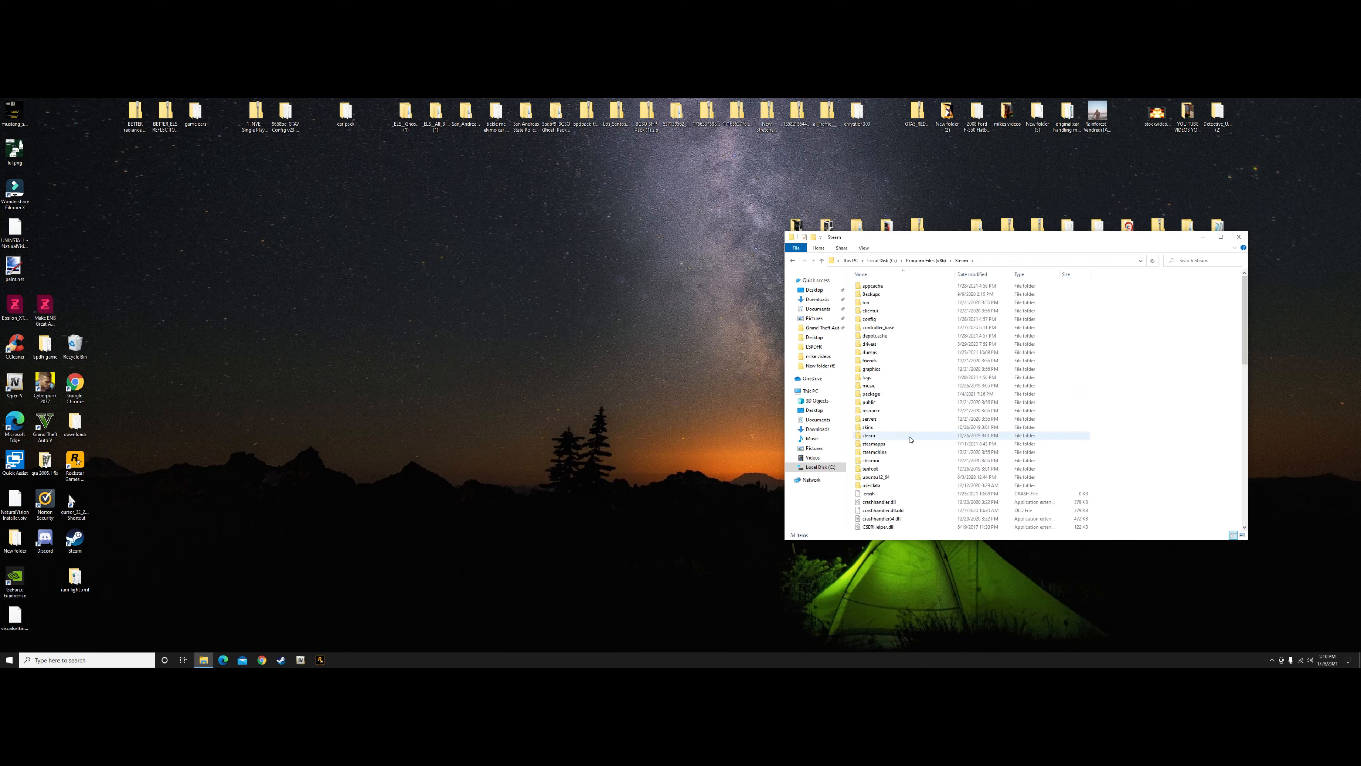
pyautogui.doubleClick(900, 443)
pyautogui.doubleClick(883, 286)
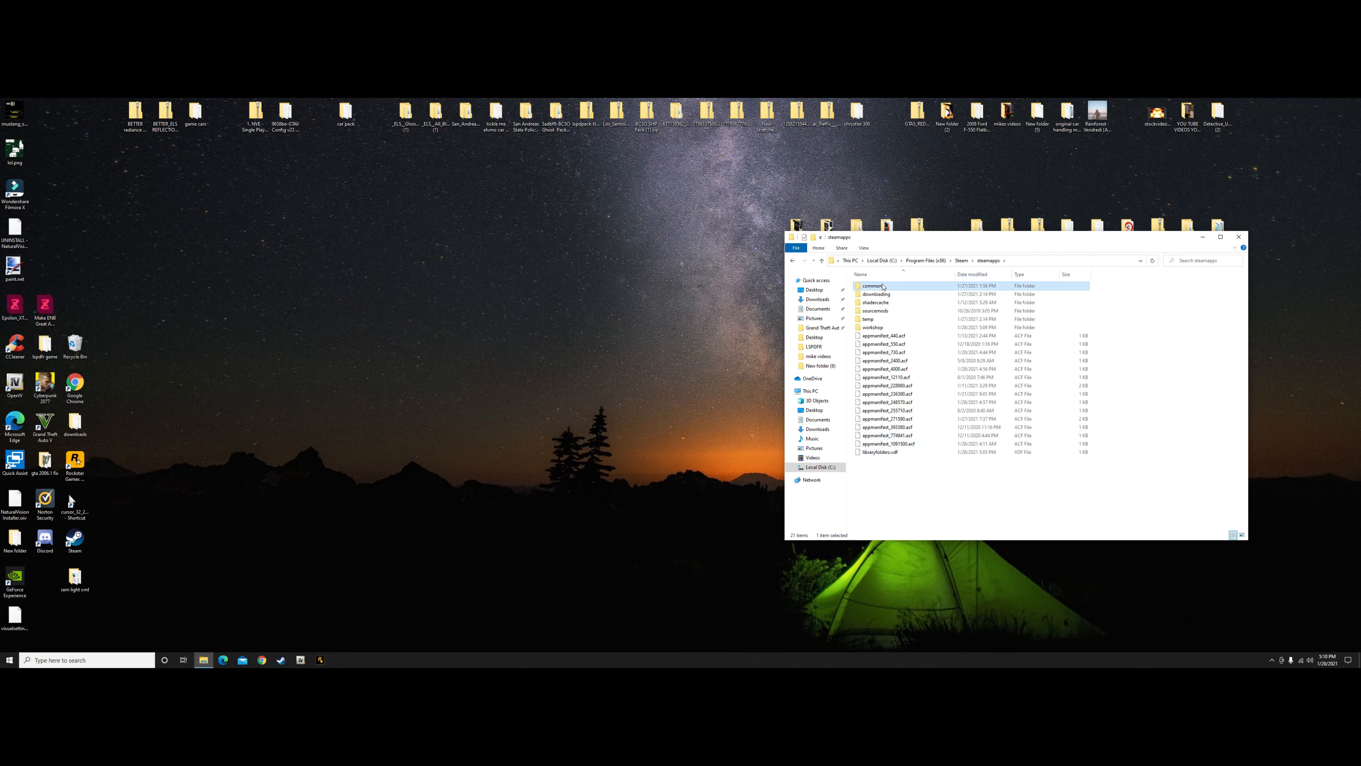
pyautogui.doubleClick(903, 303)
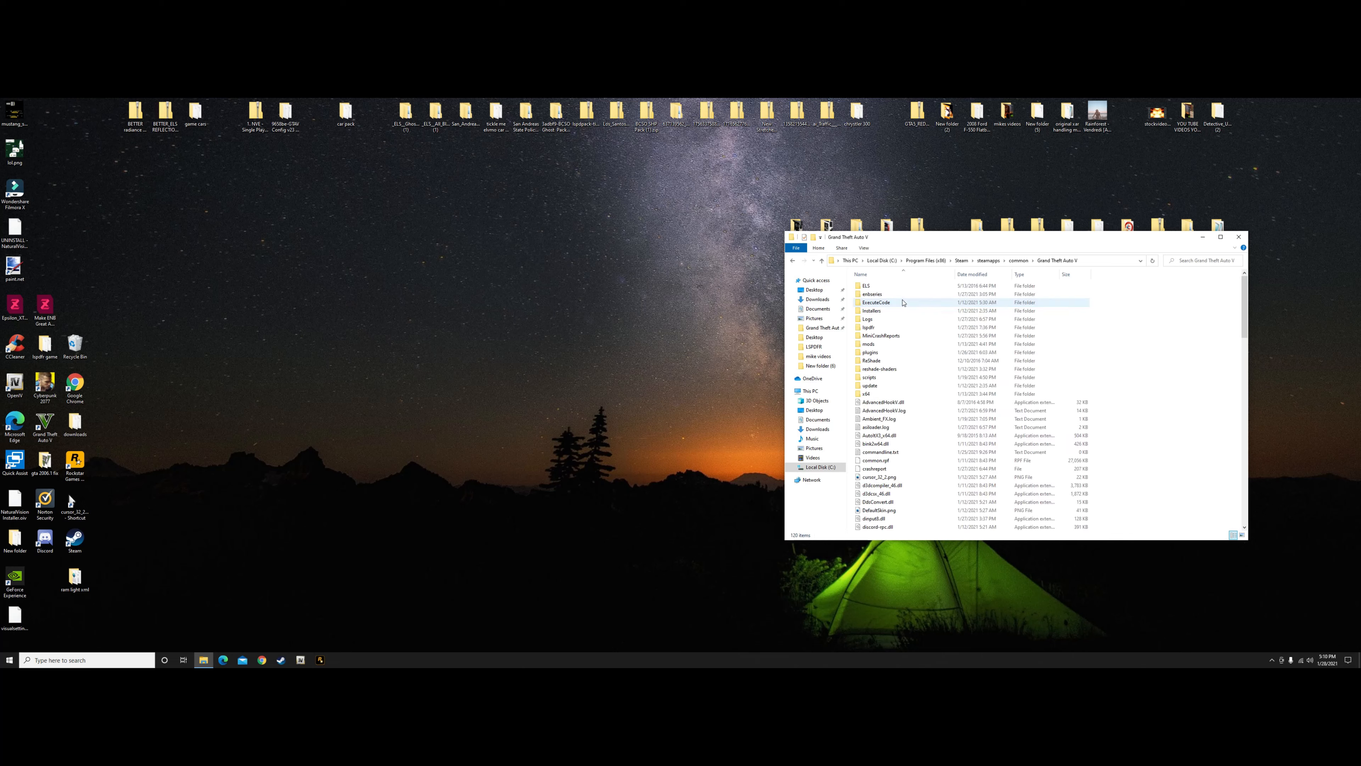
# Open the lspdfr.ini configuration file from the lspdfr folder of the game directory
pyautogui.moveTo(1001, 240); pyautogui.dragTo(529, 226)
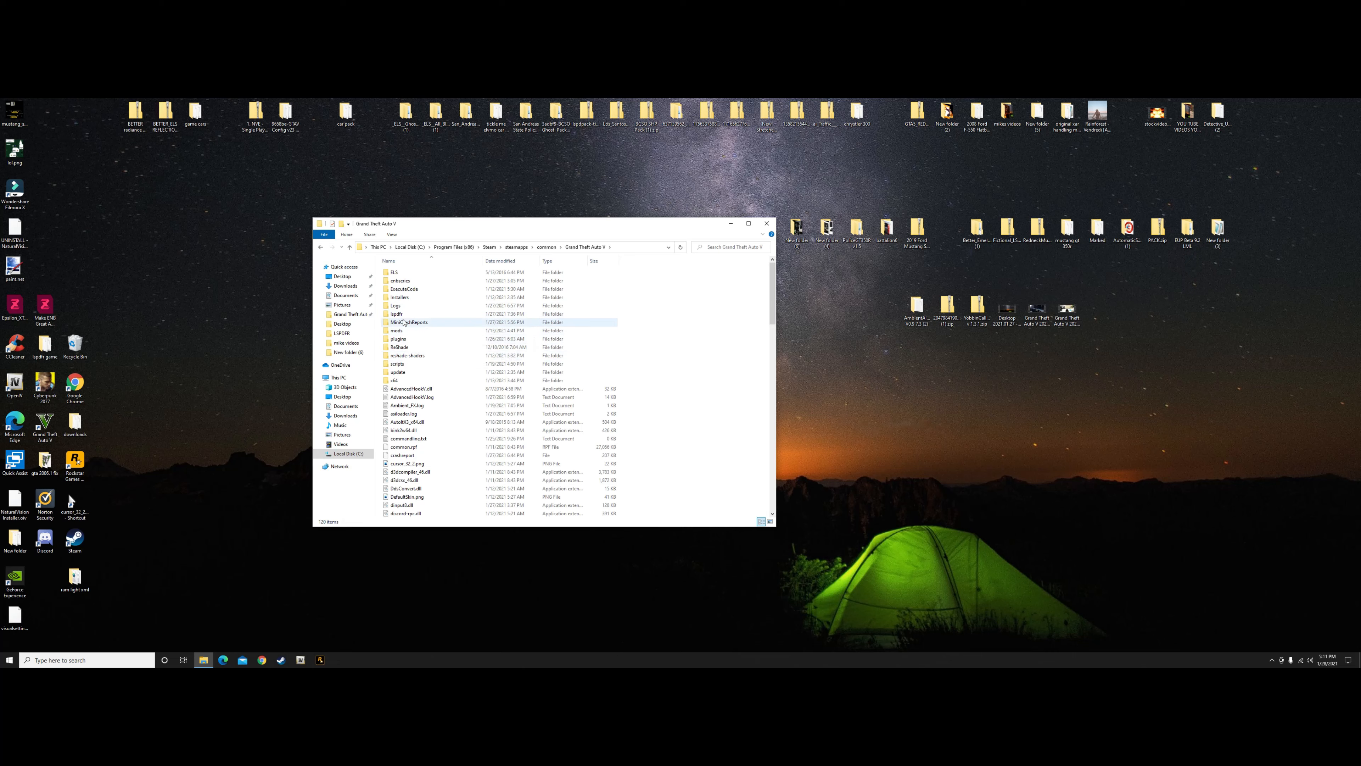
pyautogui.click(410, 317)
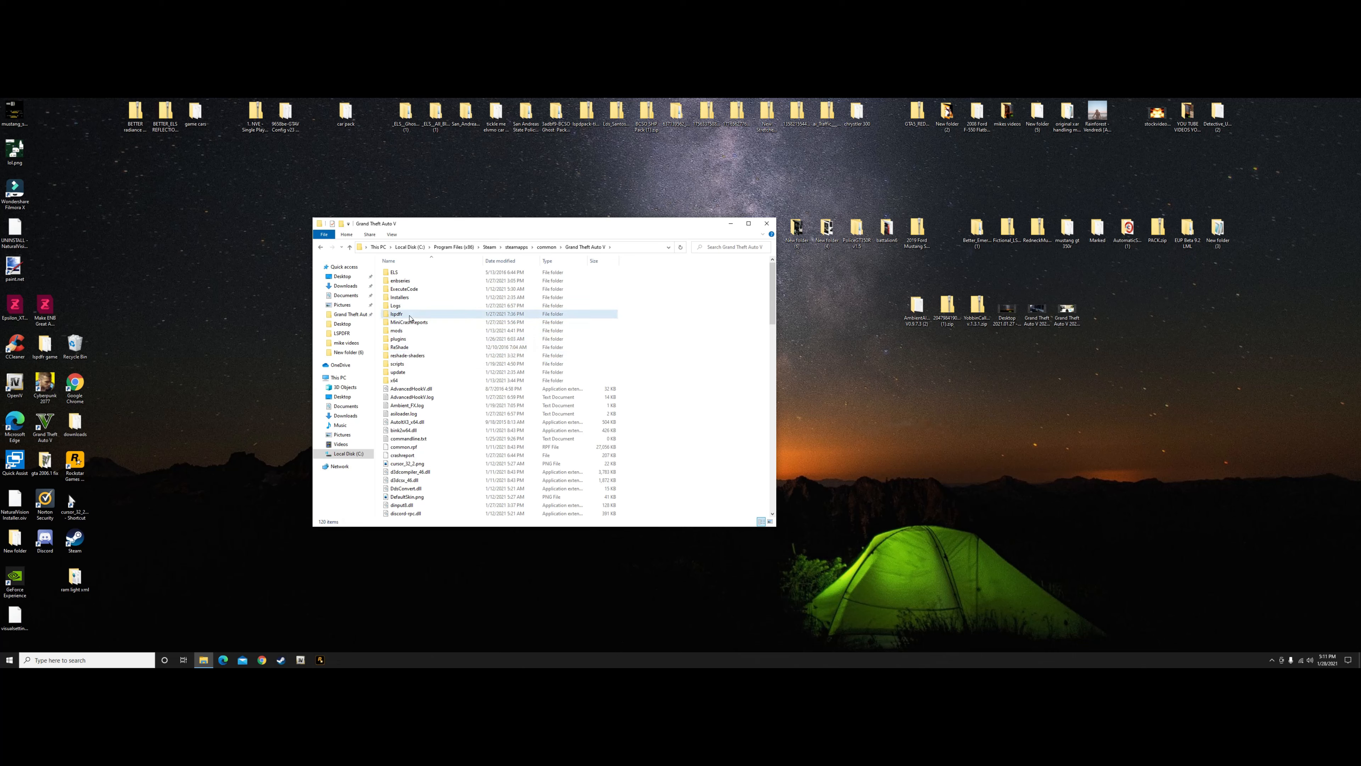
pyautogui.doubleClick(410, 317)
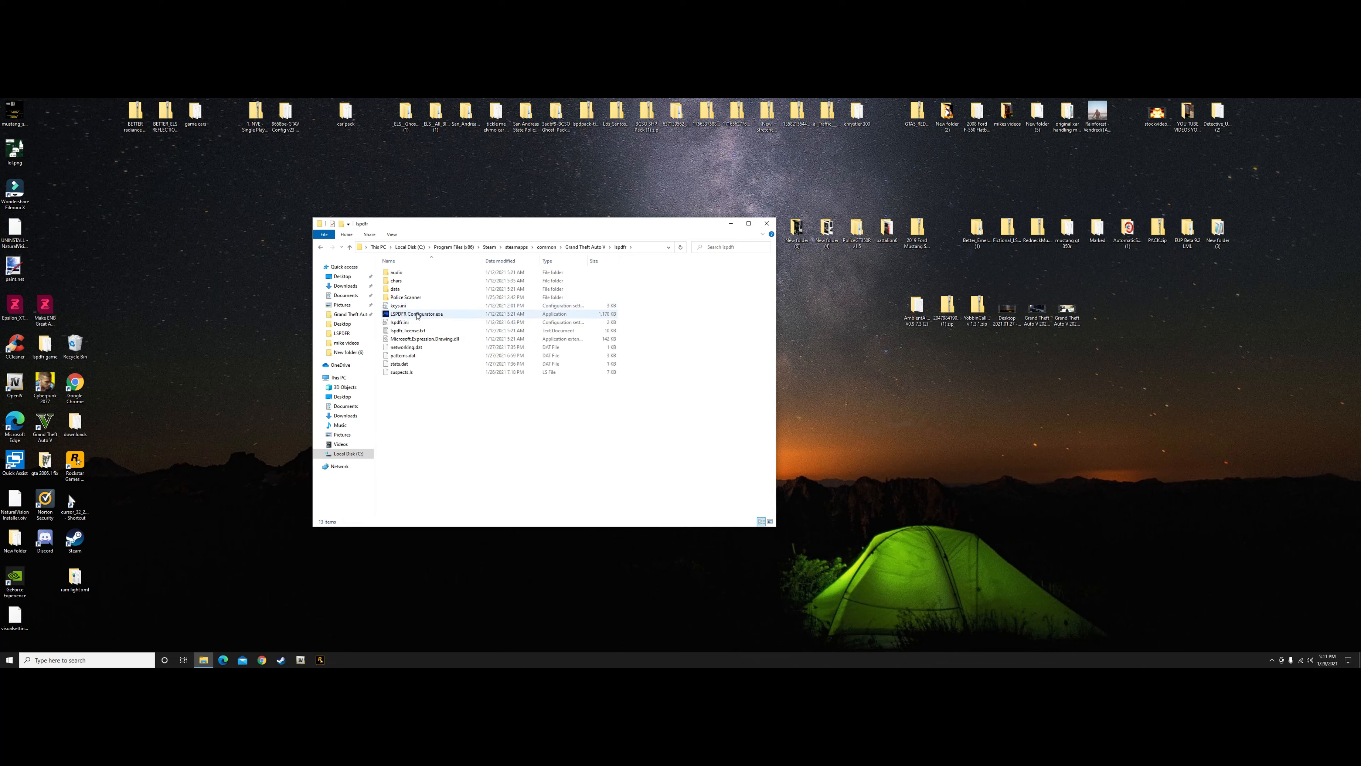
pyautogui.doubleClick(405, 323)
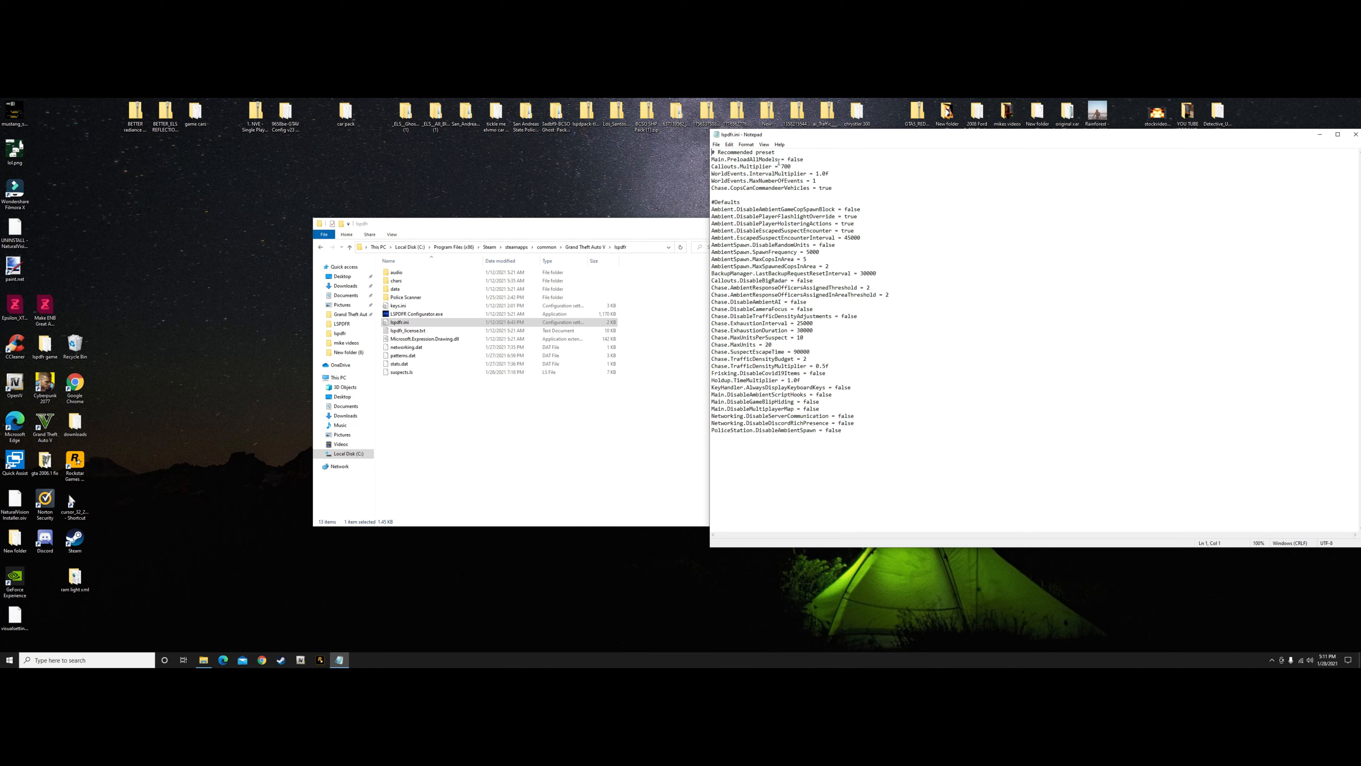
# Examine the Main.PreloadAllModels setting in lspdfr.ini, with the file moved clear of its folder window
pyautogui.moveTo(805, 160); pyautogui.dragTo(786, 162)
pyautogui.click(787, 160)
pyautogui.moveTo(948, 138); pyautogui.dragTo(849, 131)
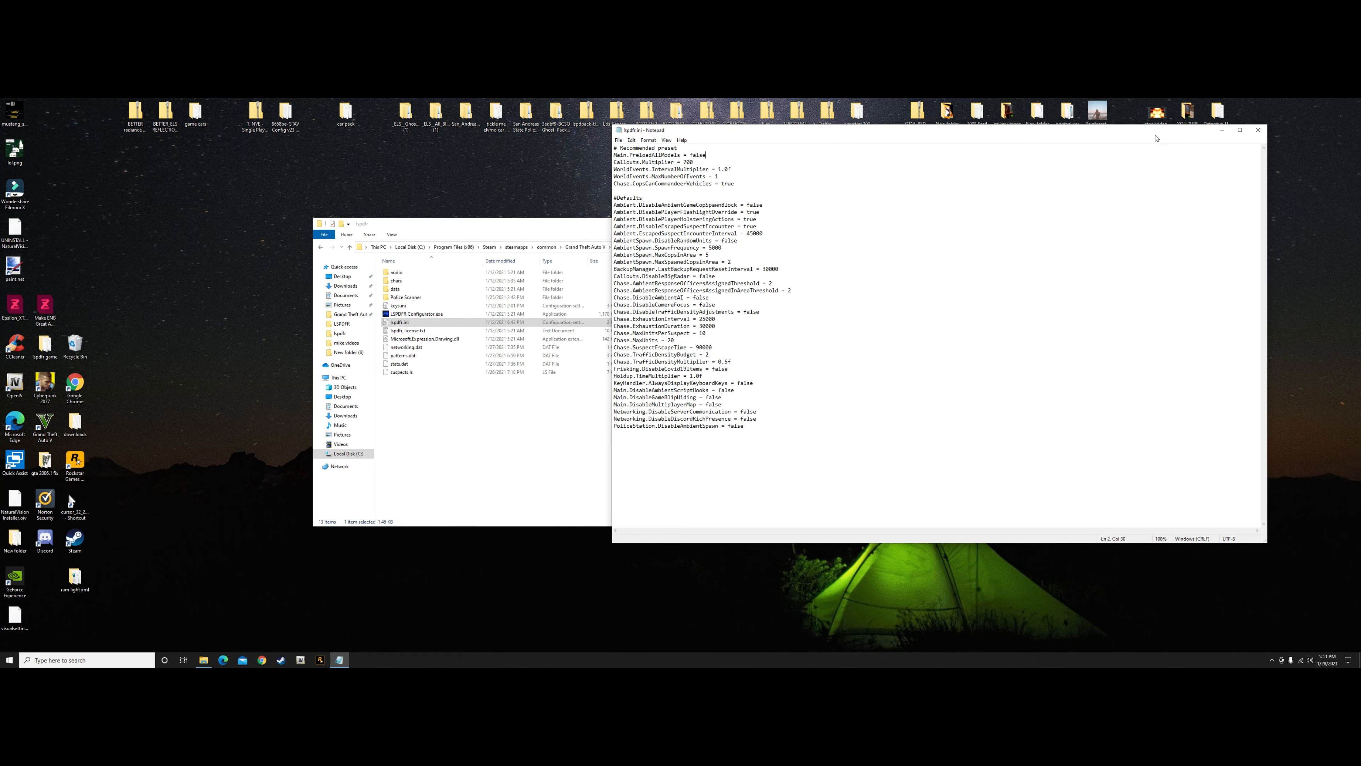
pyautogui.moveTo(1124, 134); pyautogui.dragTo(1248, 132)
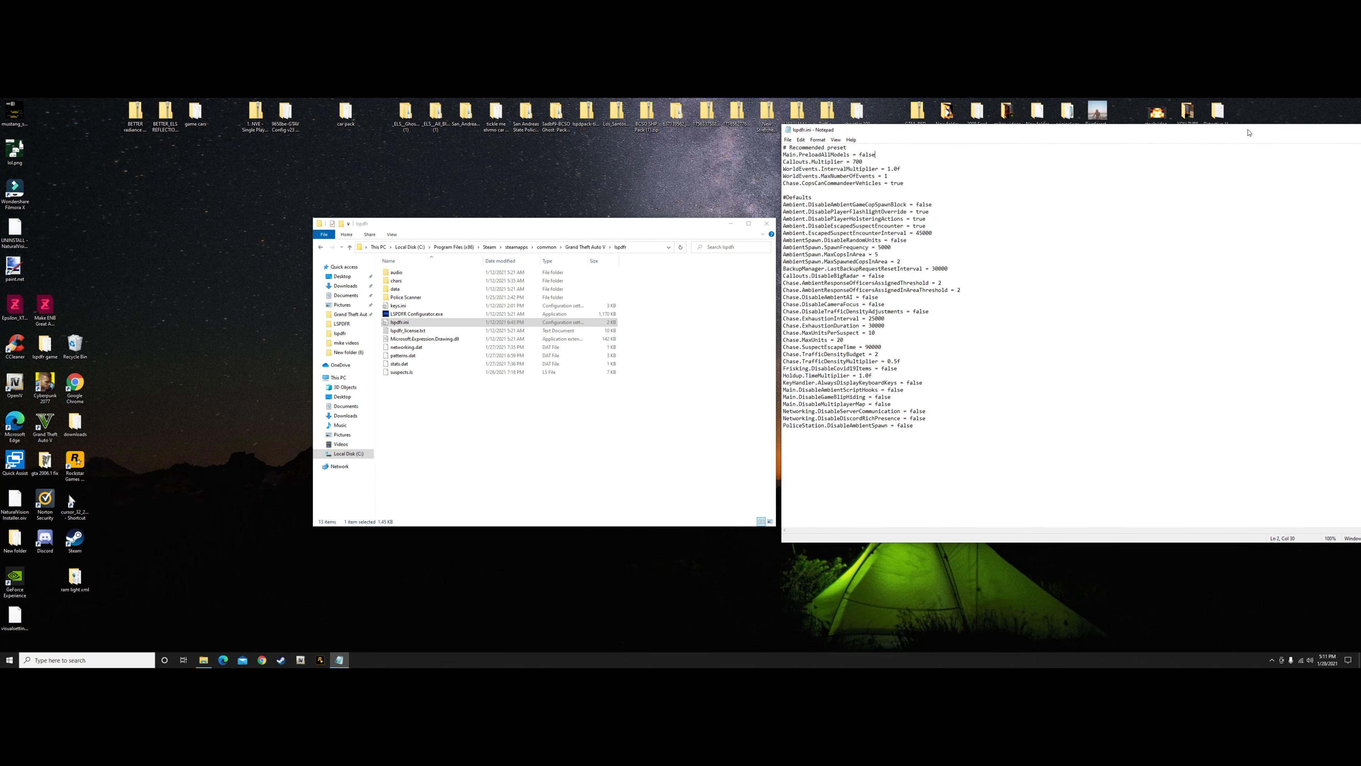
pyautogui.click(634, 220)
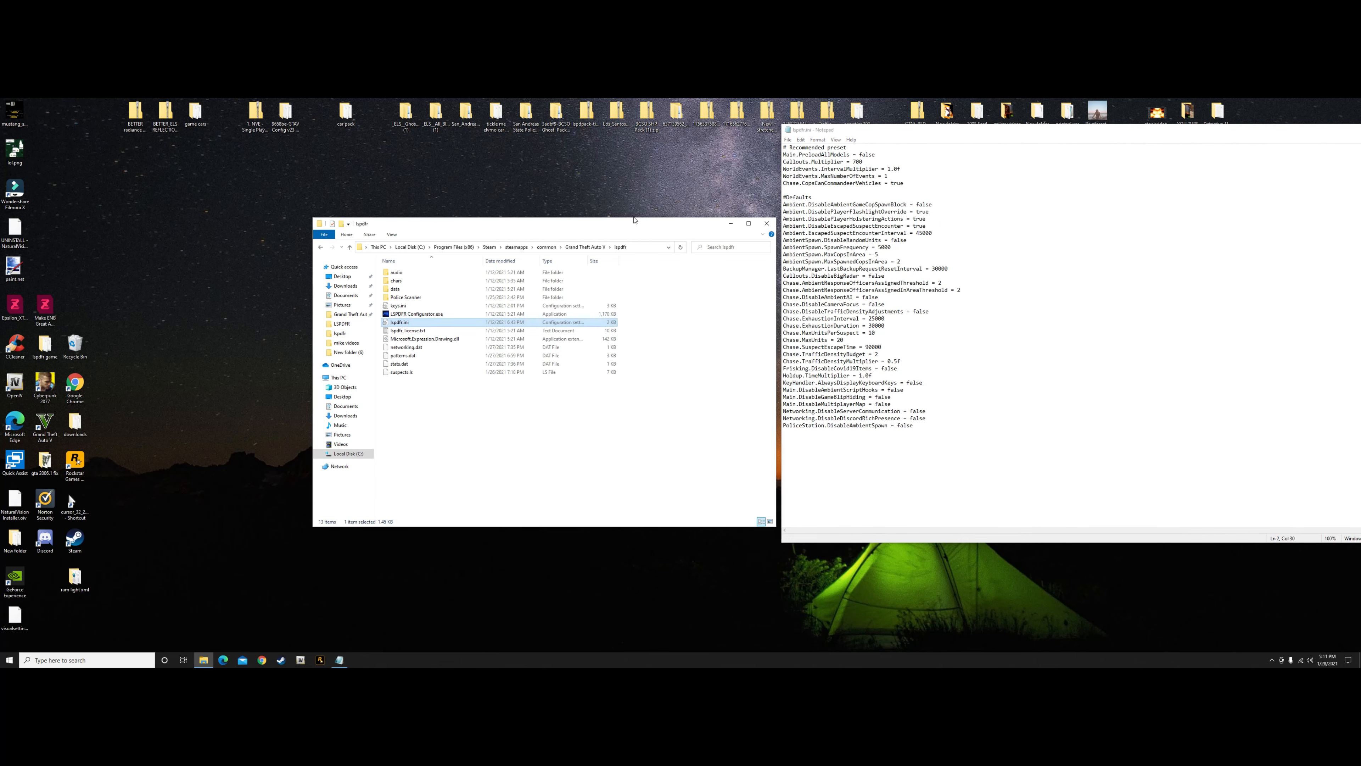
pyautogui.moveTo(589, 220); pyautogui.dragTo(507, 213)
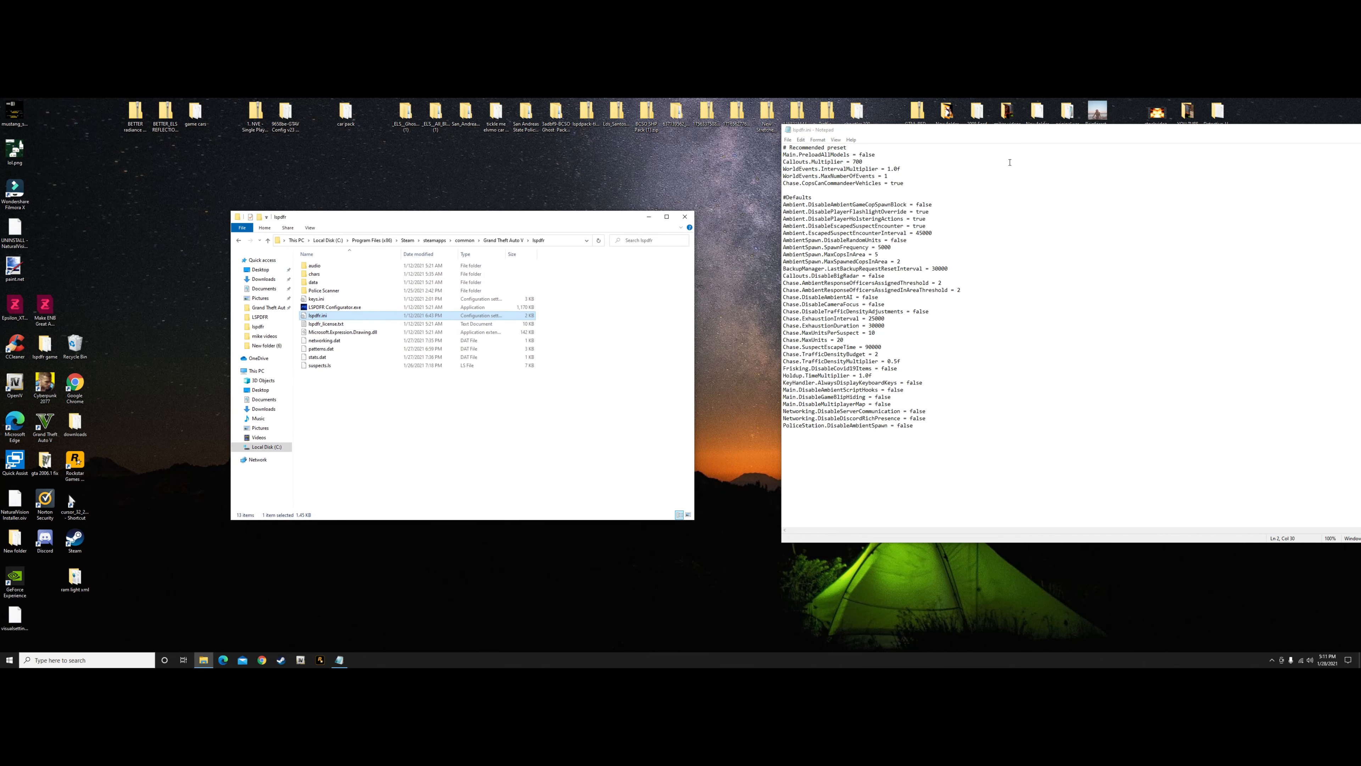
pyautogui.moveTo(1090, 136); pyautogui.dragTo(943, 160)
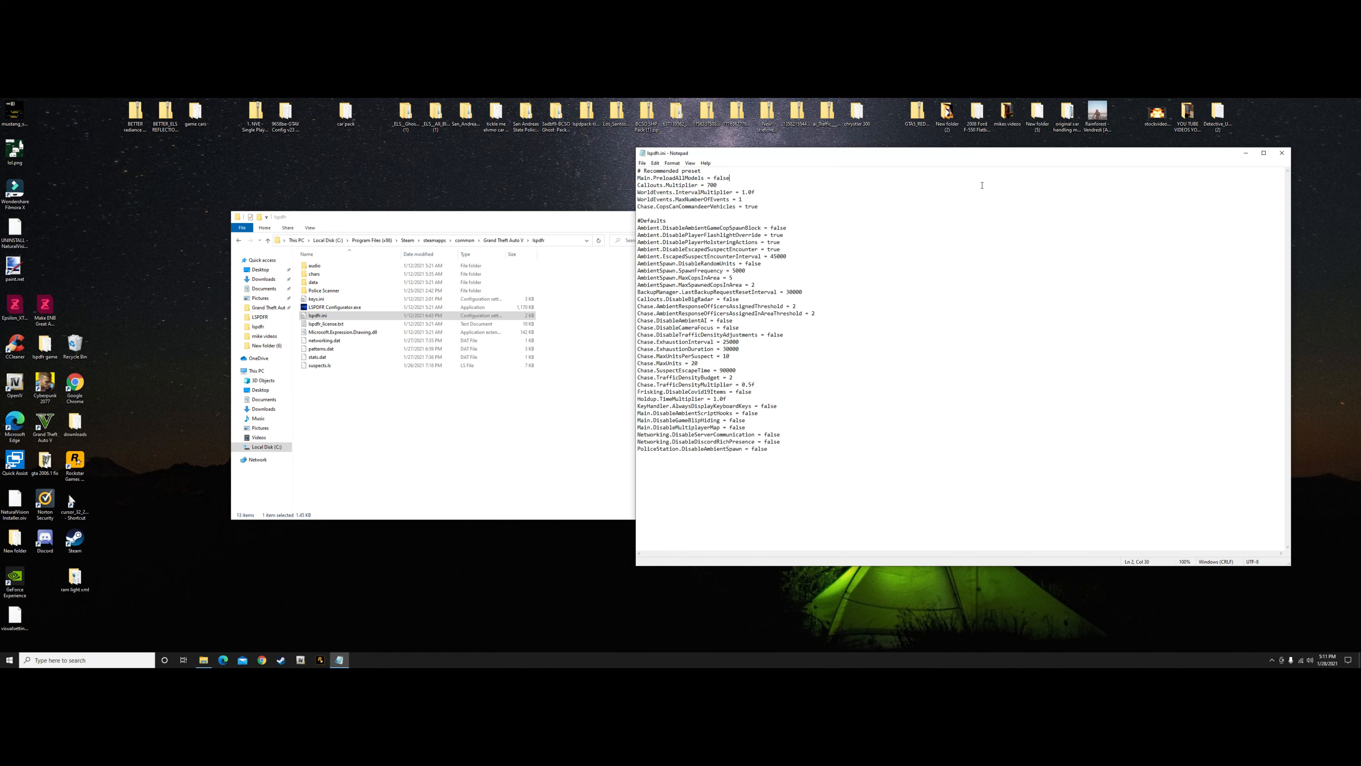
pyautogui.moveTo(1003, 155); pyautogui.dragTo(1059, 139)
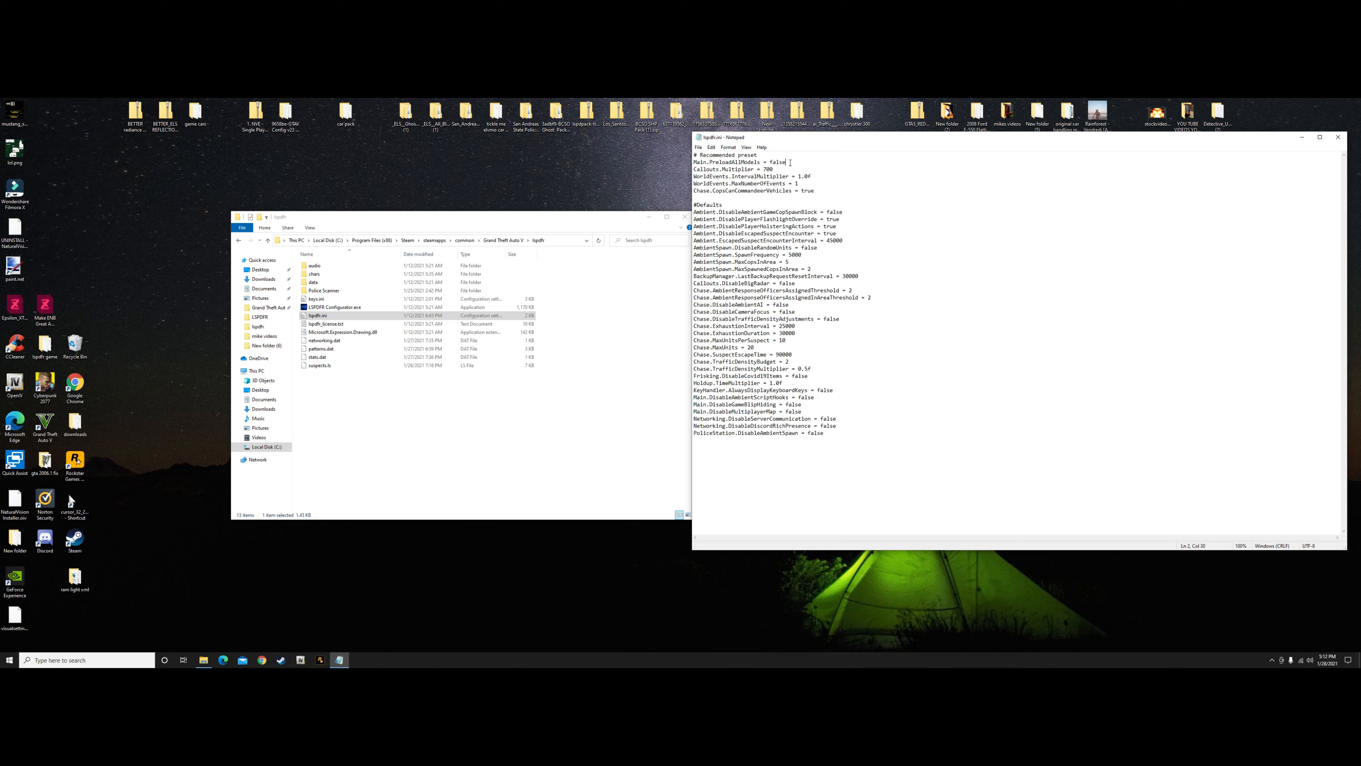
# Save lspdfr.ini and close both the file and its folder window
pyautogui.click(698, 147)
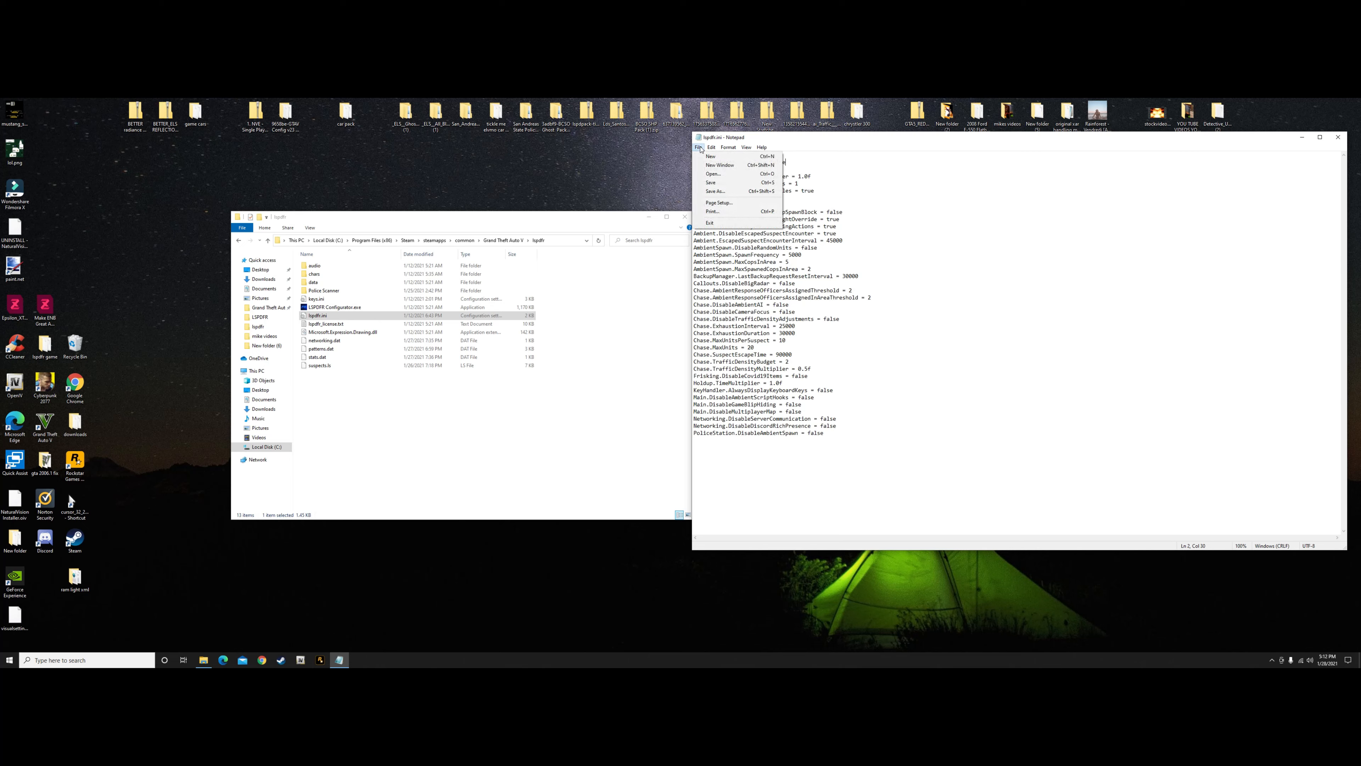
pyautogui.click(712, 183)
pyautogui.moveTo(1252, 134); pyautogui.dragTo(1152, 137)
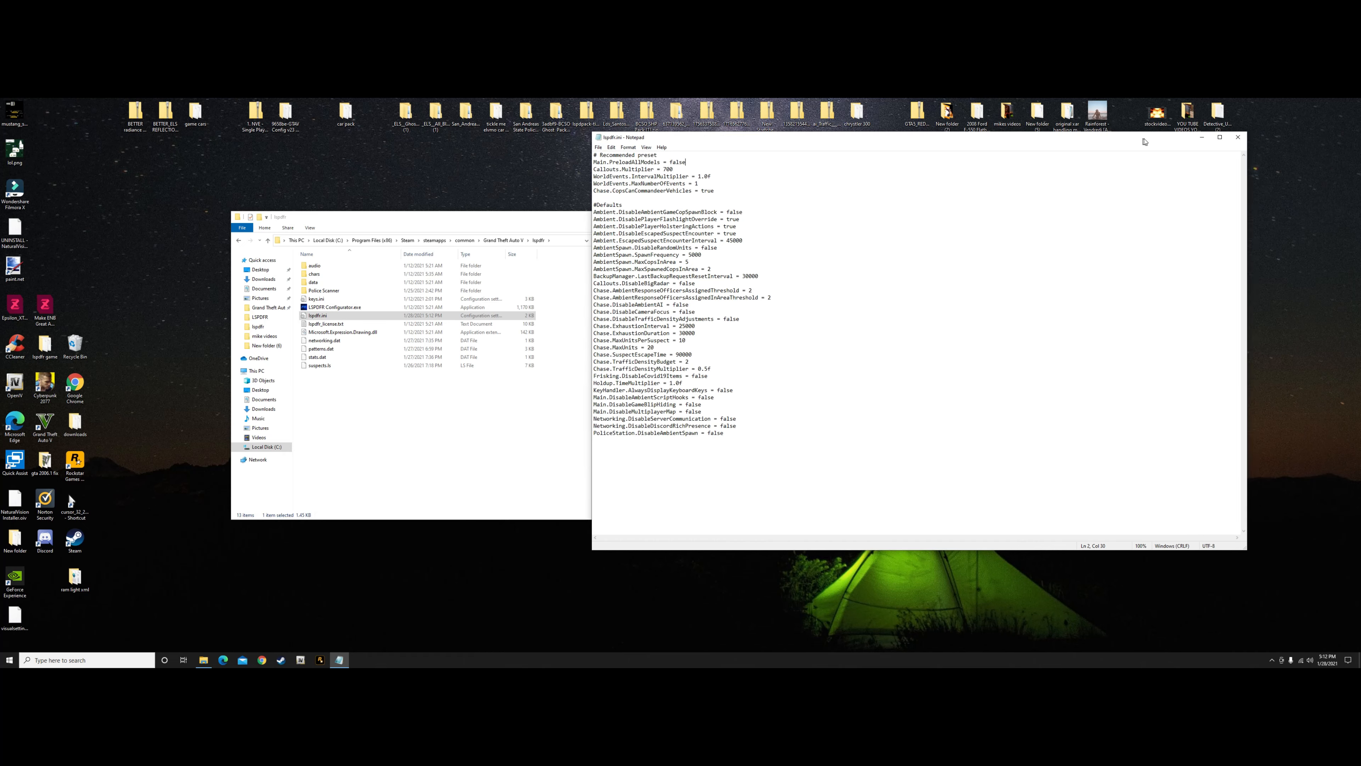
pyautogui.click(1230, 137)
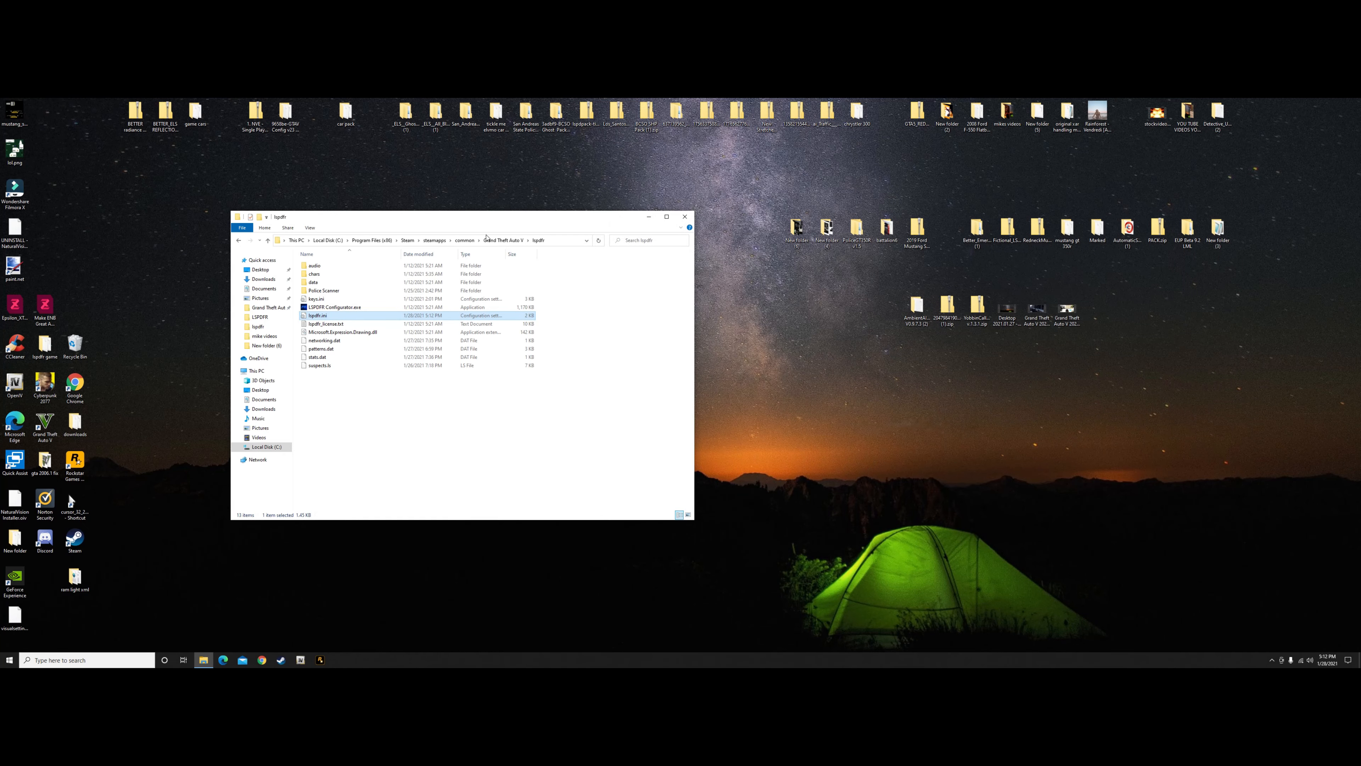
pyautogui.click(685, 217)
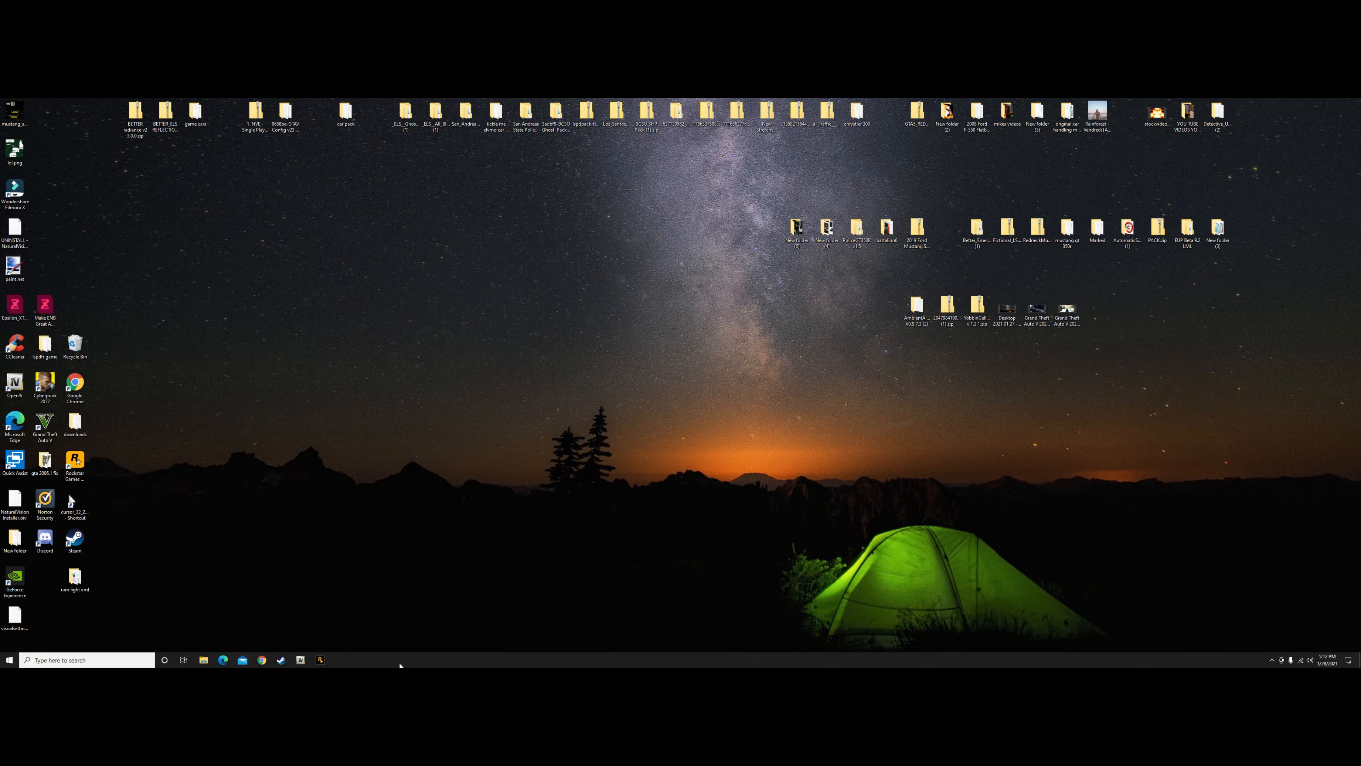
# Switch to OpenIV for GTA V and turn on edit mode
pyautogui.click(320, 659)
pyautogui.click(644, 393)
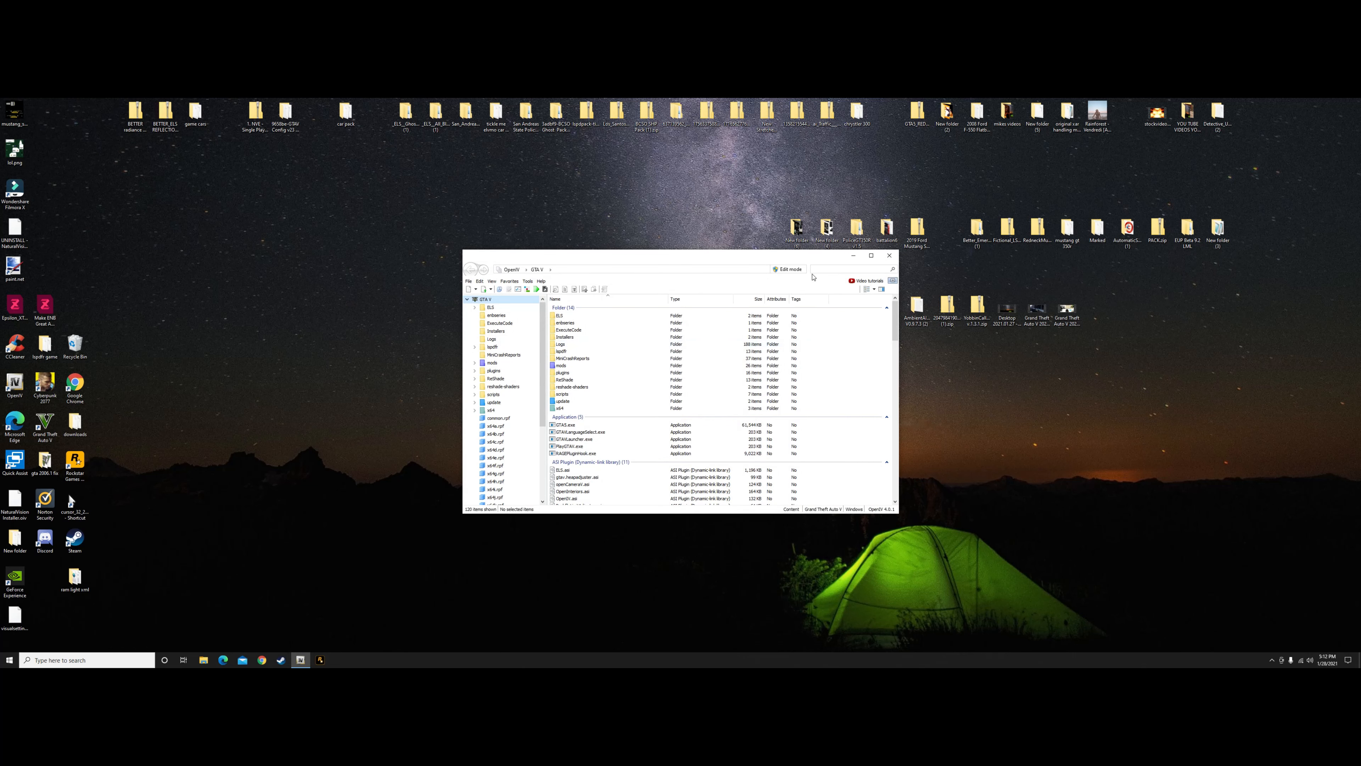
pyautogui.click(788, 269)
pyautogui.click(708, 407)
# Open the favourite vehicles.rpf archive and look through its vehicle model files and texture dictionaries
pyautogui.click(520, 283)
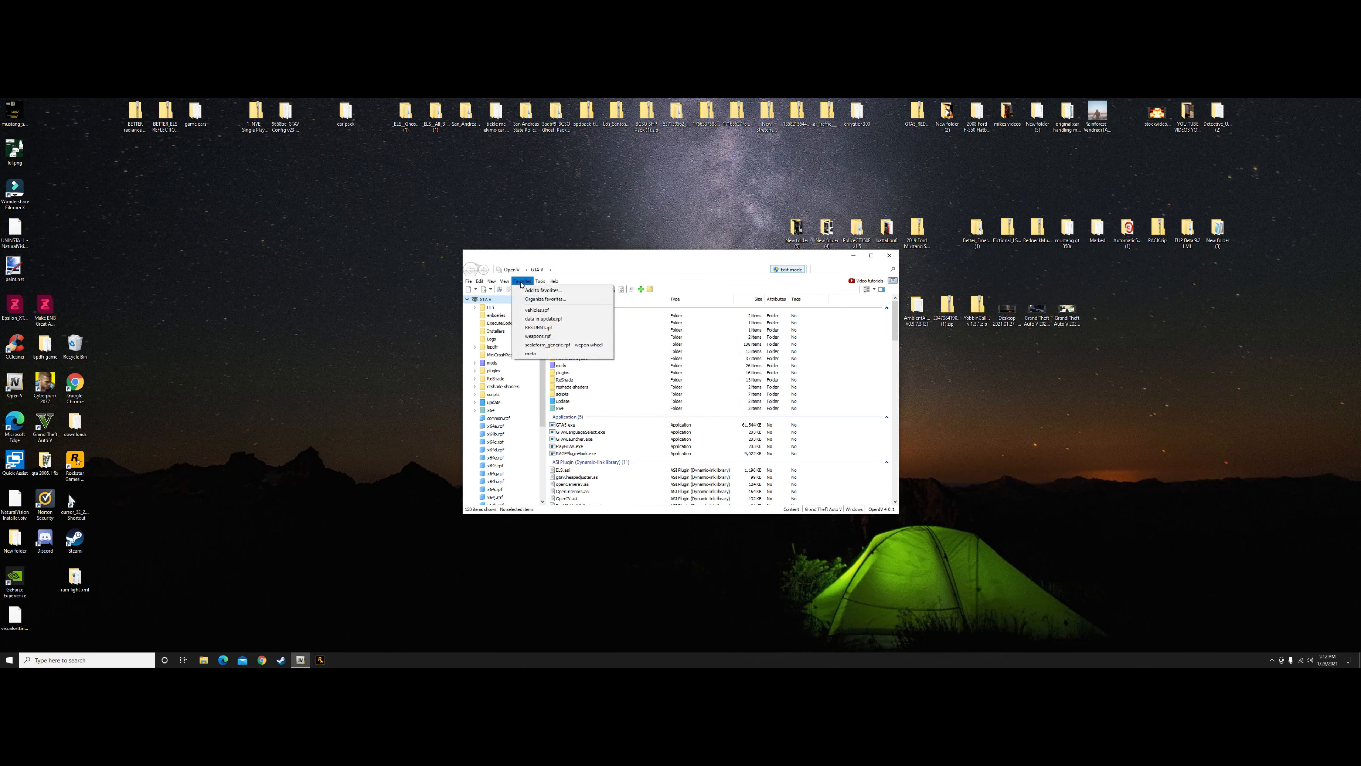
pyautogui.click(535, 310)
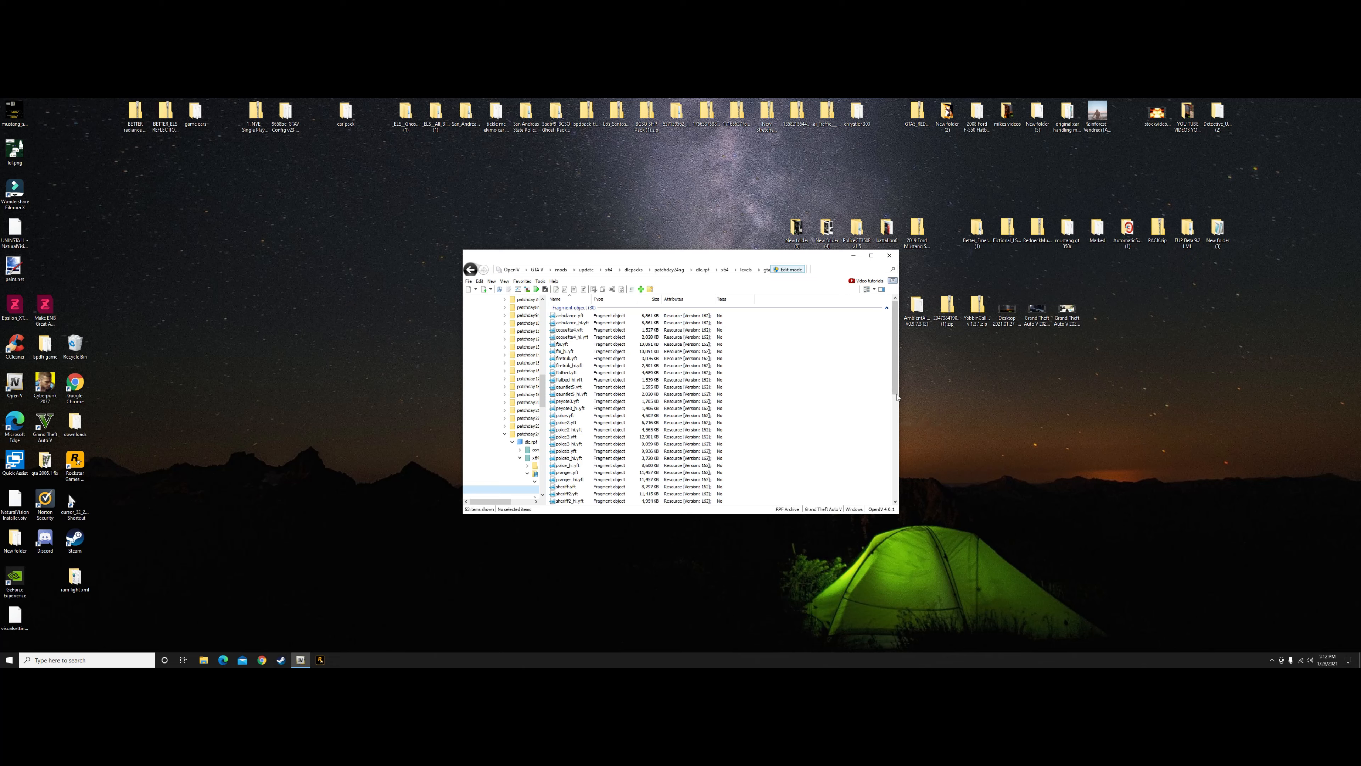
pyautogui.scroll(-10, 888, 385)
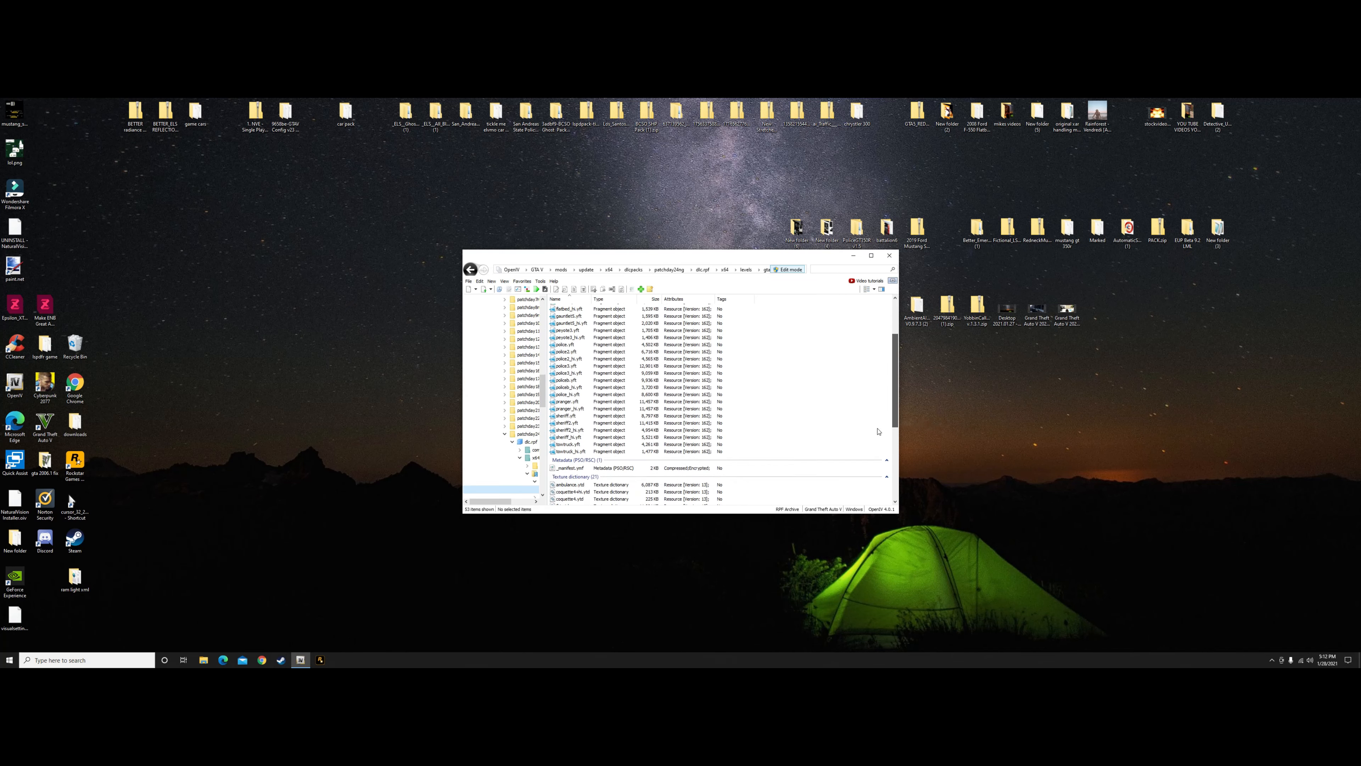
pyautogui.scroll(10, 869, 498)
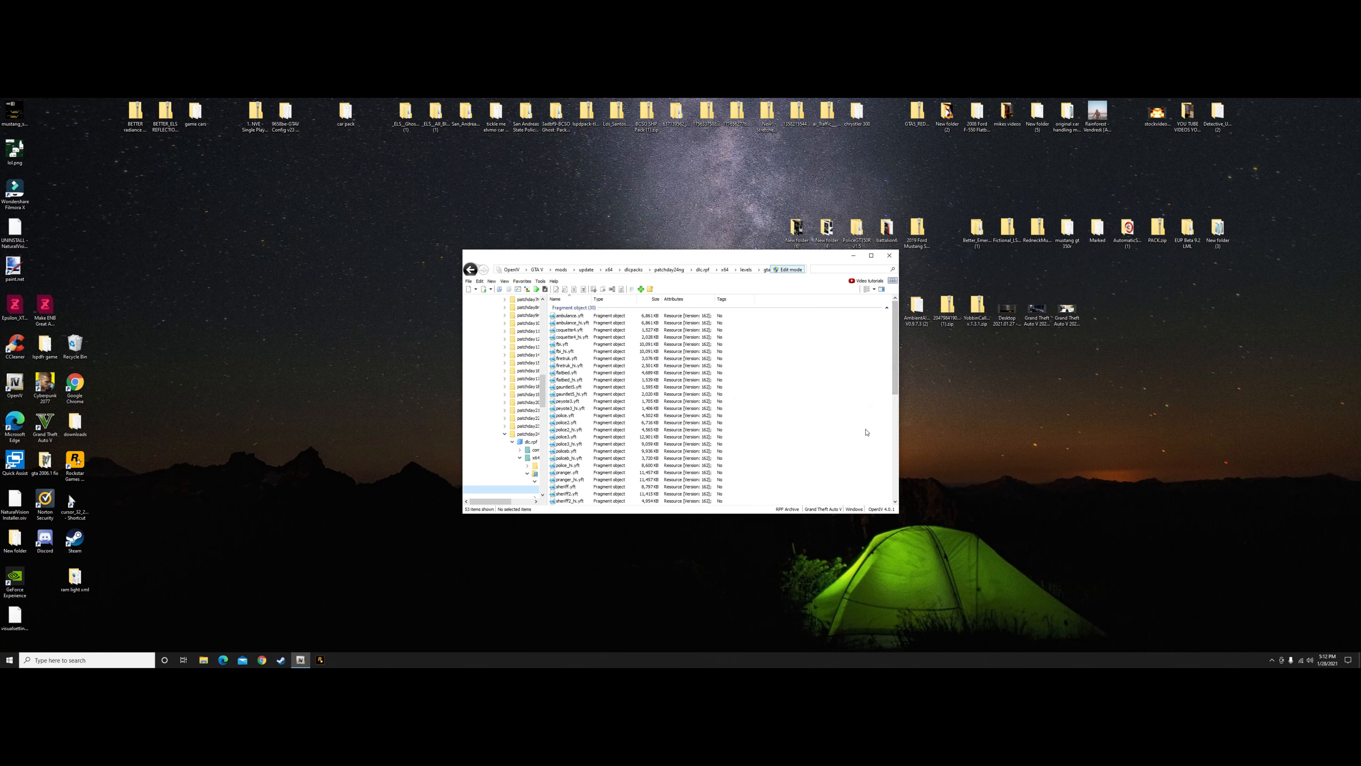
pyautogui.moveTo(894, 390); pyautogui.dragTo(888, 511)
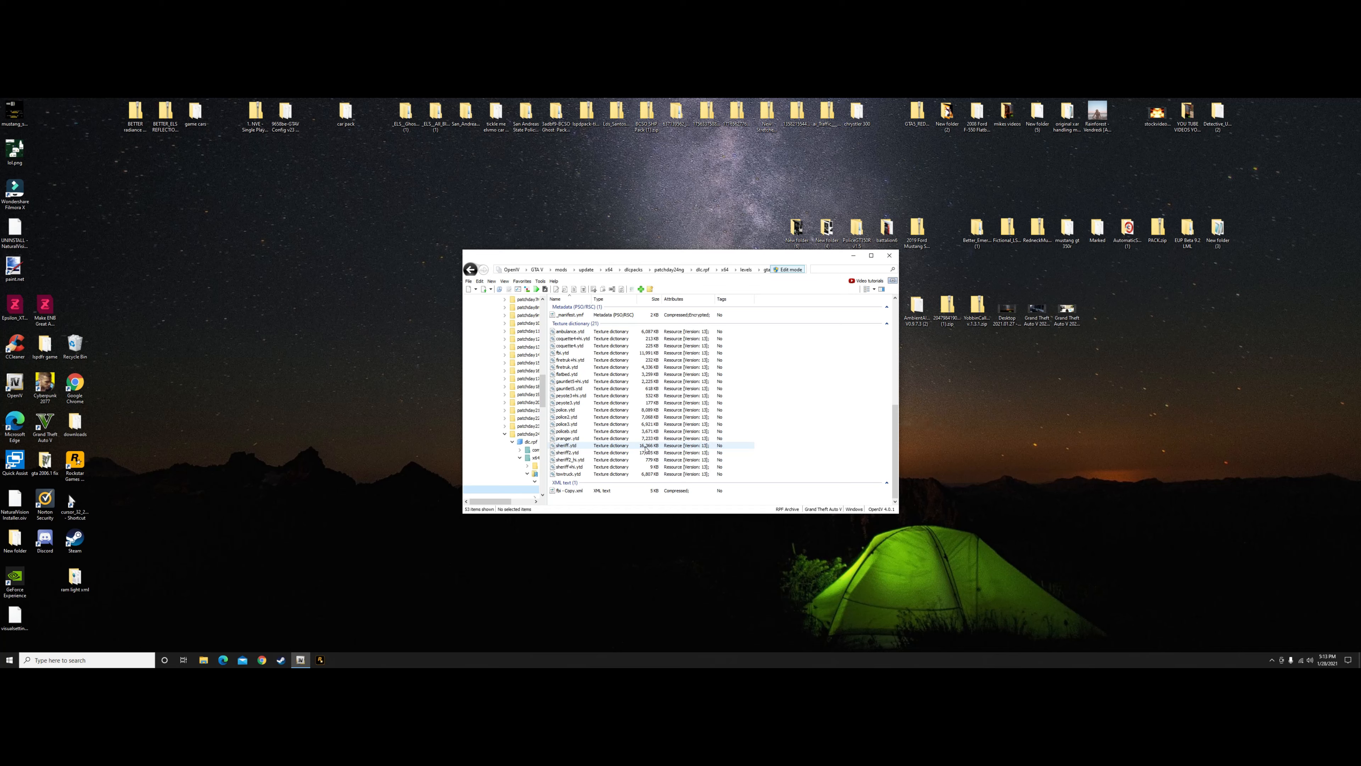
pyautogui.scroll(15, 775, 344)
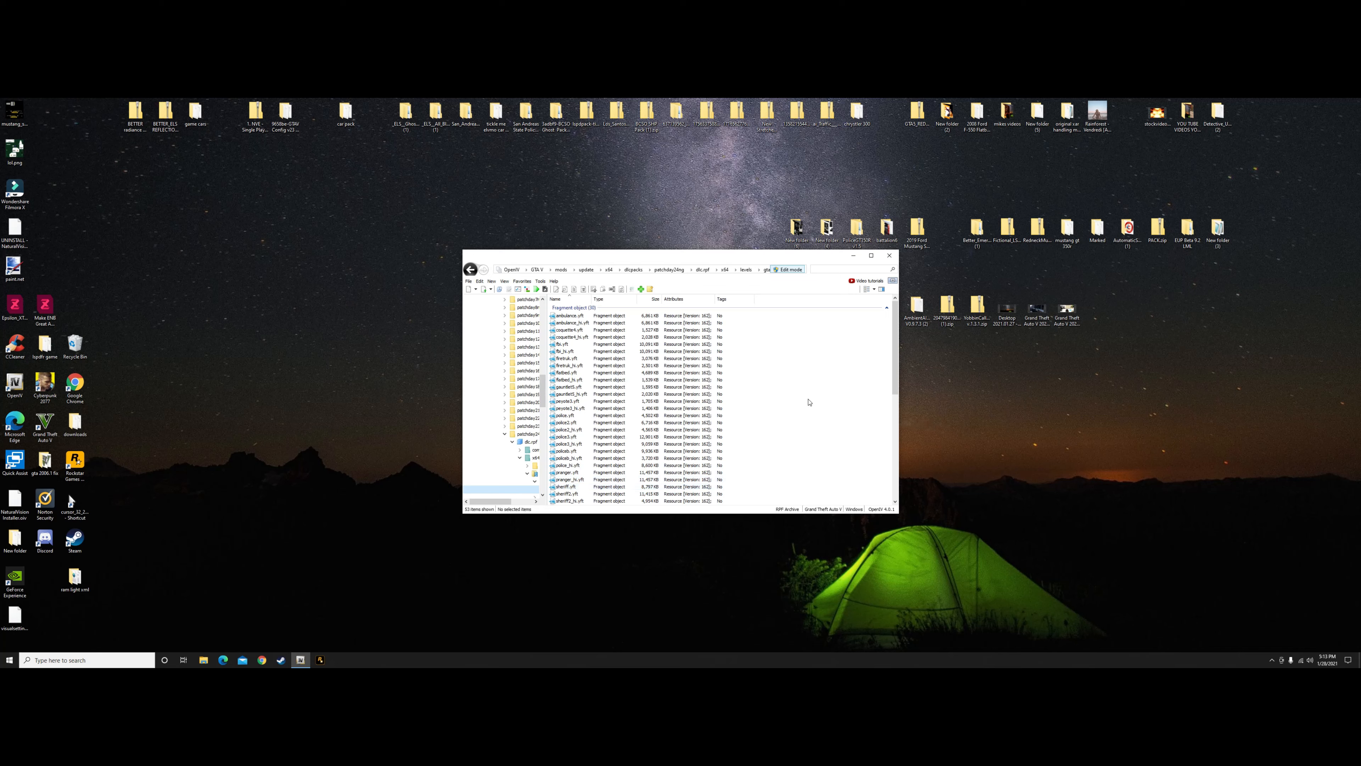
pyautogui.moveTo(893, 360); pyautogui.dragTo(894, 464)
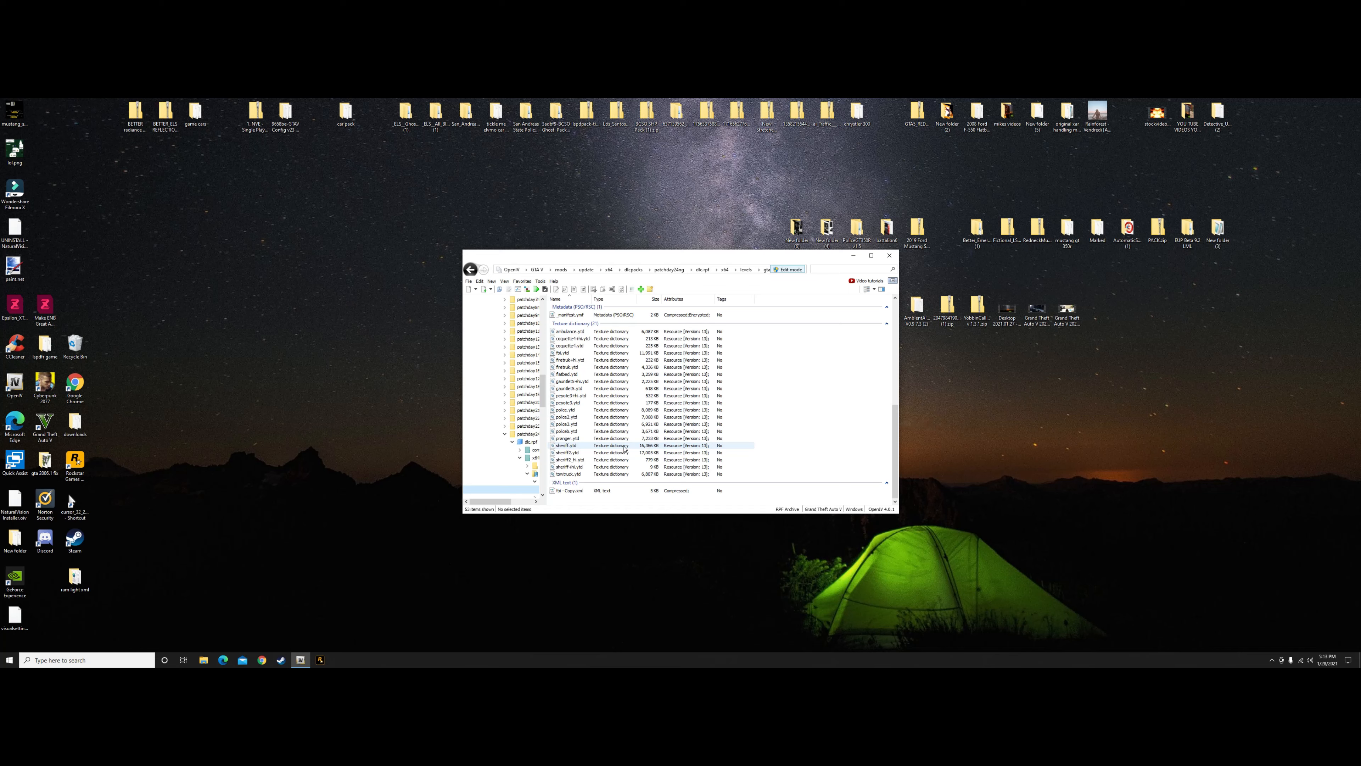
# Launch paint.net, close its blank untitled image, and arrange its window beside the OpenIV window
pyautogui.moveTo(677, 259); pyautogui.dragTo(878, 238)
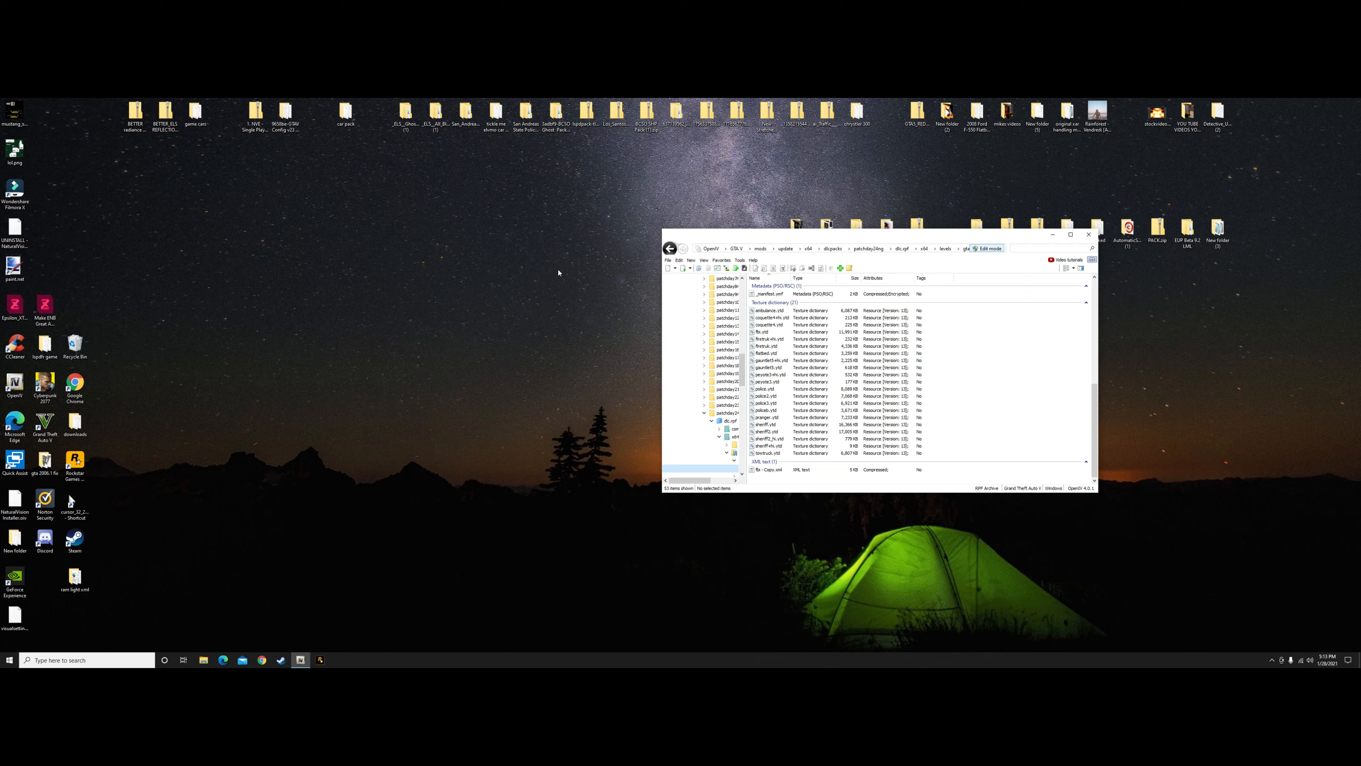
pyautogui.click(16, 266)
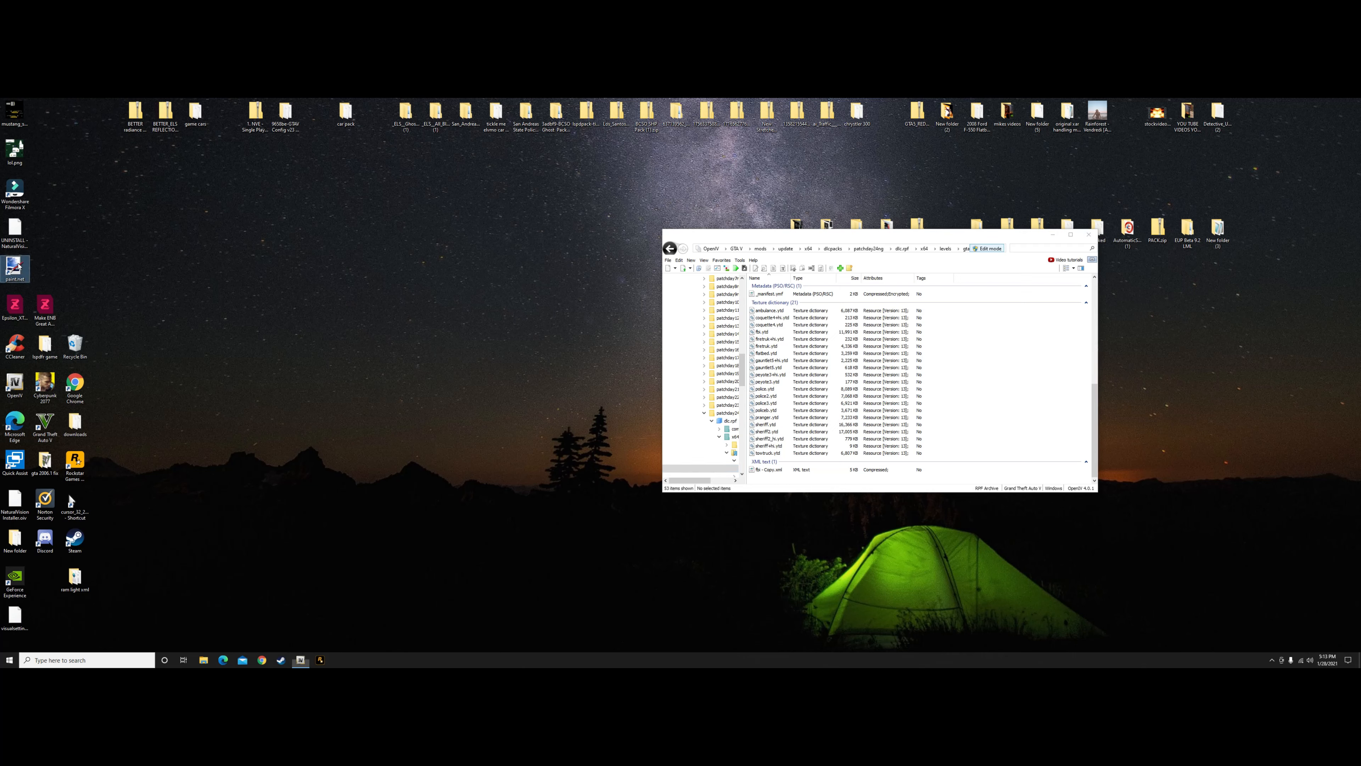
pyautogui.doubleClick(16, 265)
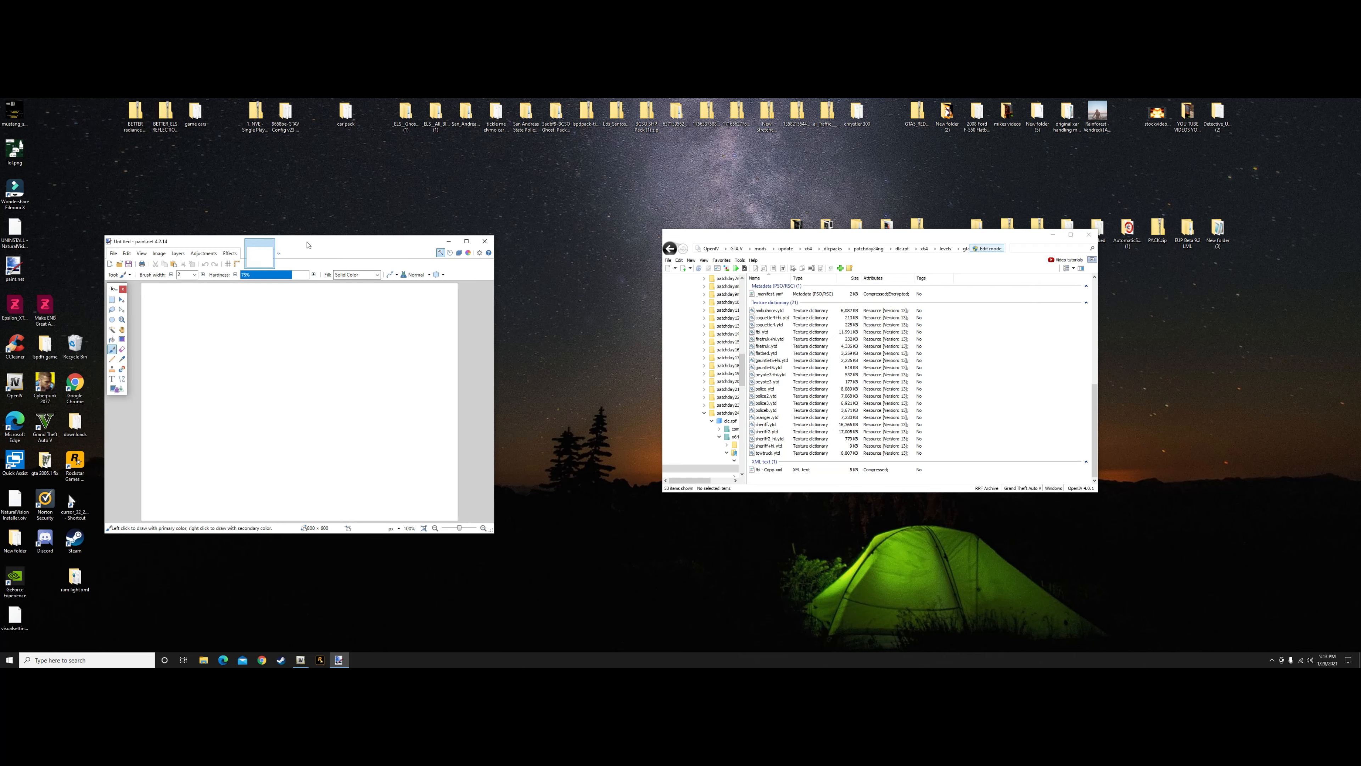
pyautogui.click(275, 247)
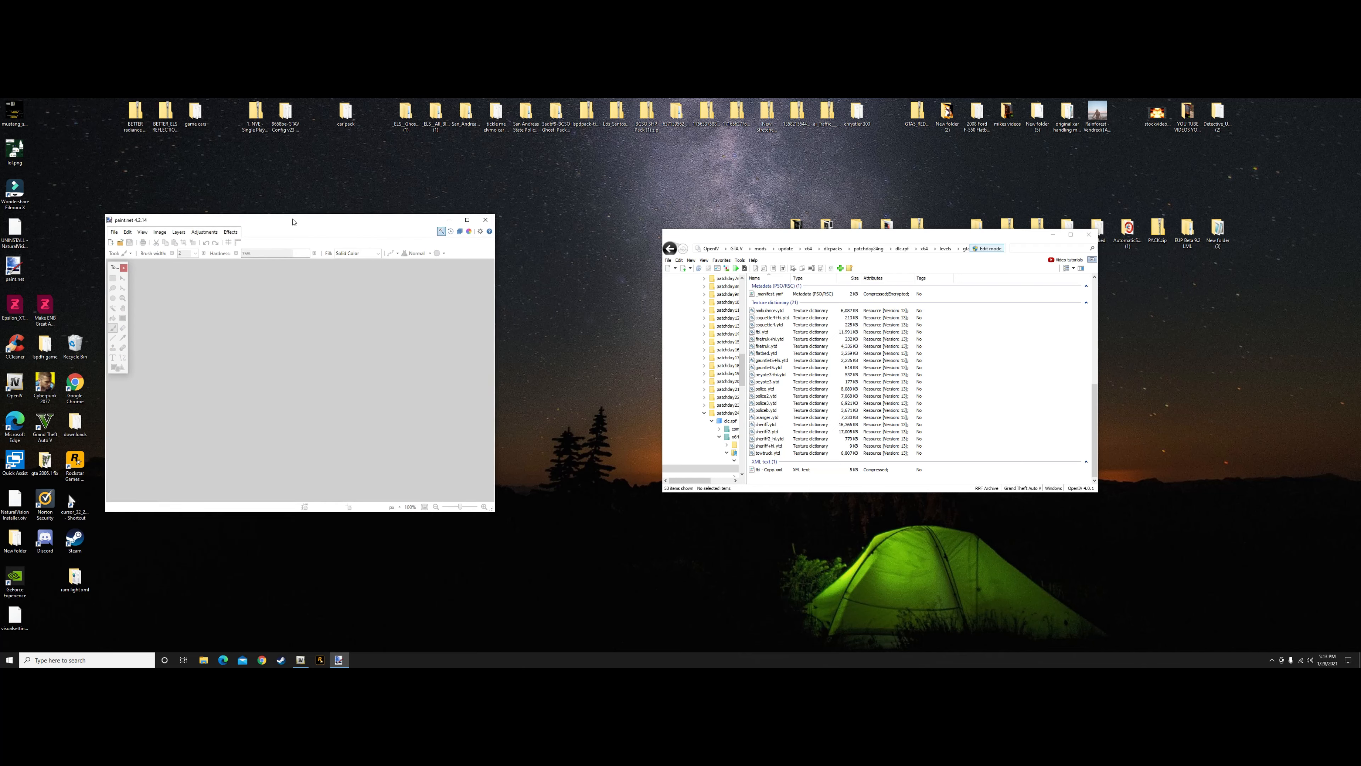
pyautogui.moveTo(816, 235); pyautogui.dragTo(926, 197)
# Create a new folder on the desktop and keep its default name
pyautogui.rightClick(666, 328)
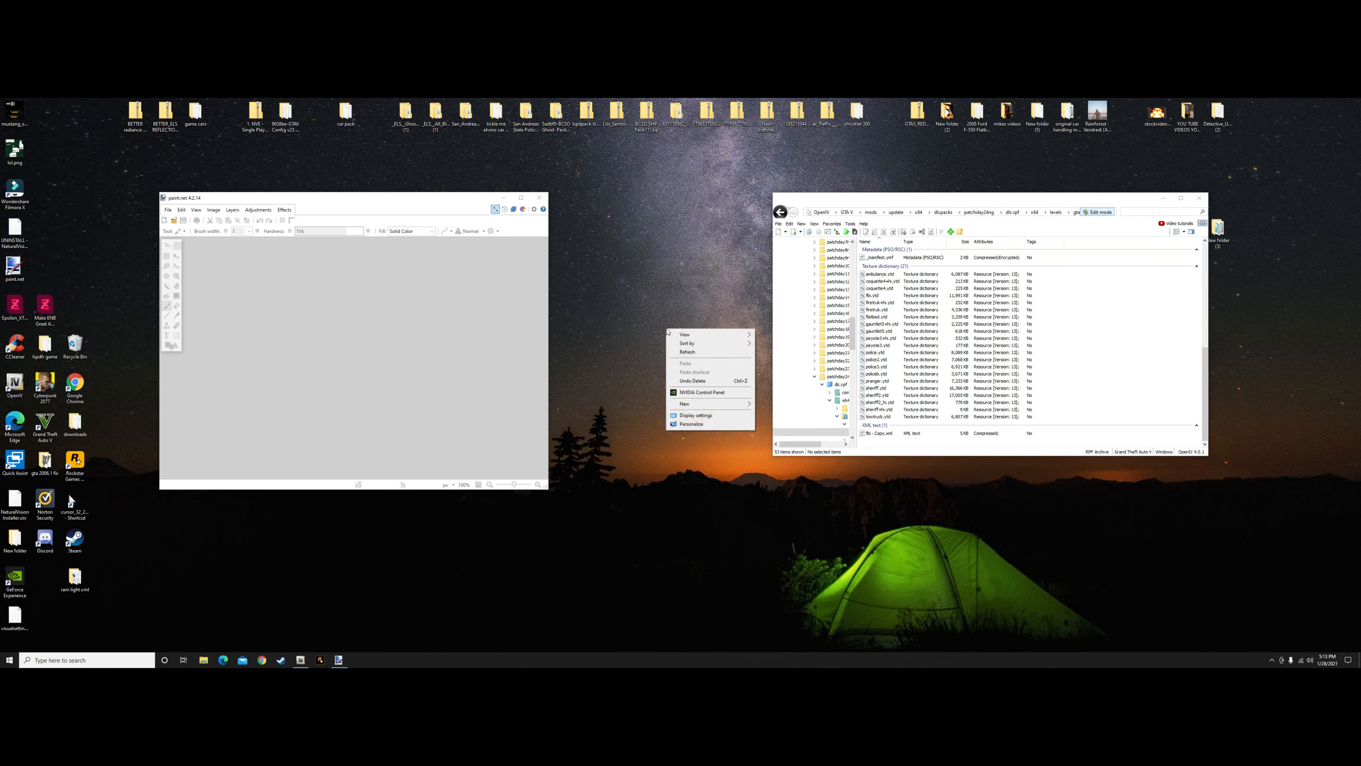
pyautogui.moveTo(699, 405)
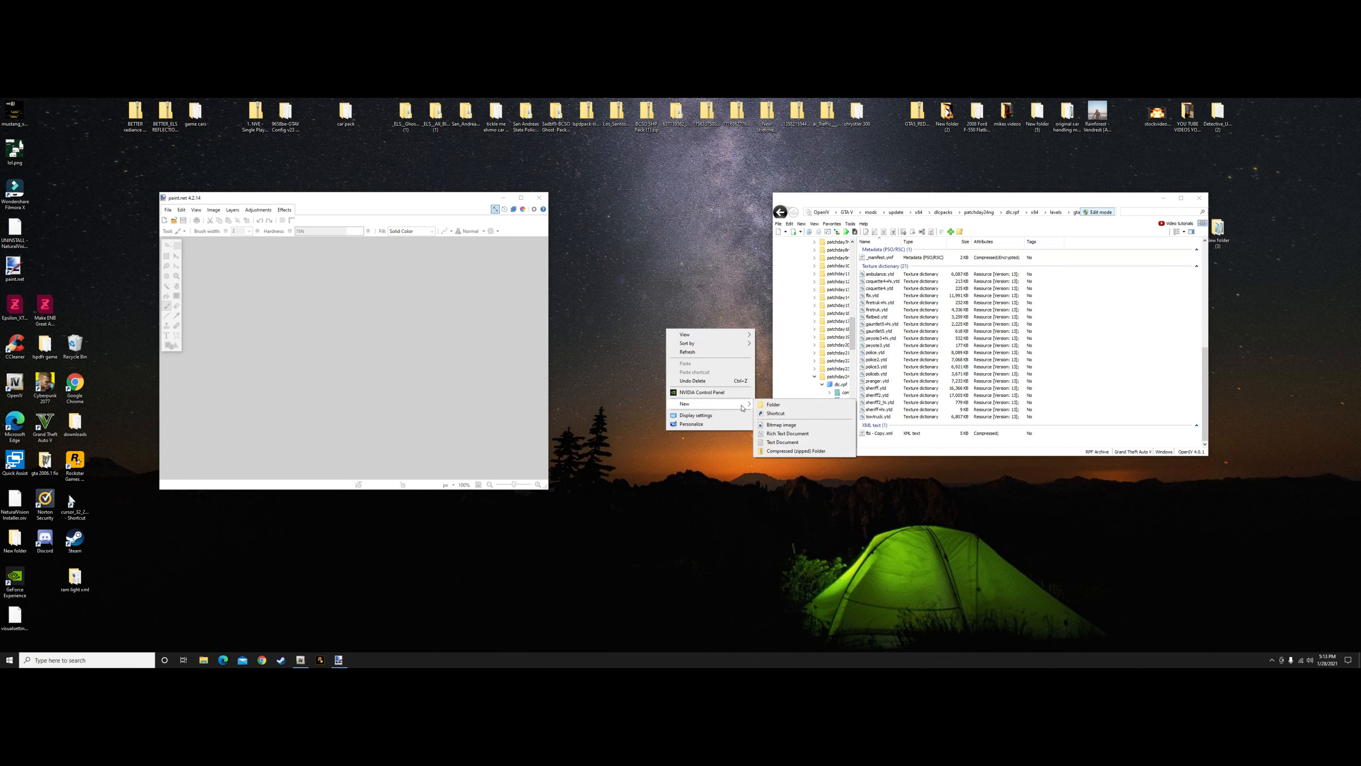
pyautogui.click(764, 406)
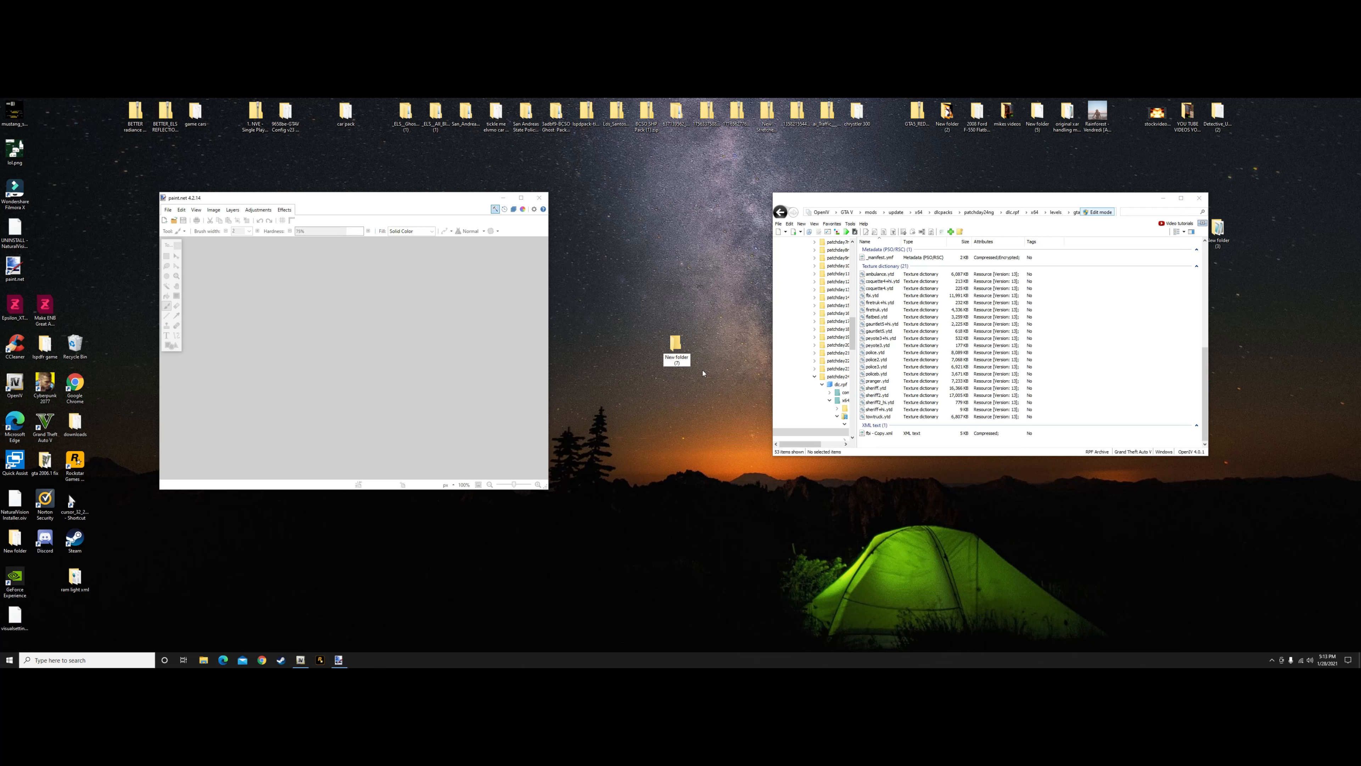
pyautogui.press('Return')
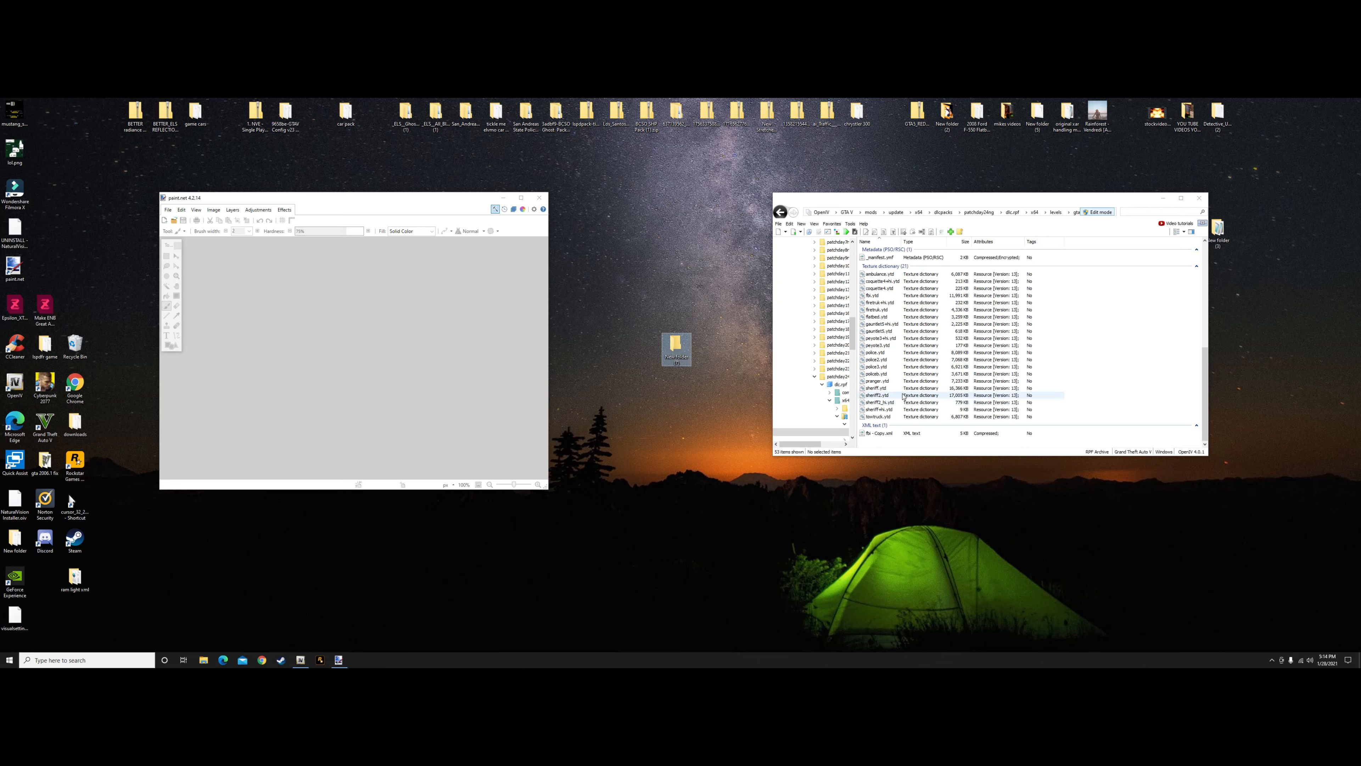
# Open sheriff.ytd in the OpenIV texture editor and export all its textures as PNG into the desktop folder New folder (7)
pyautogui.rightClick(959, 391)
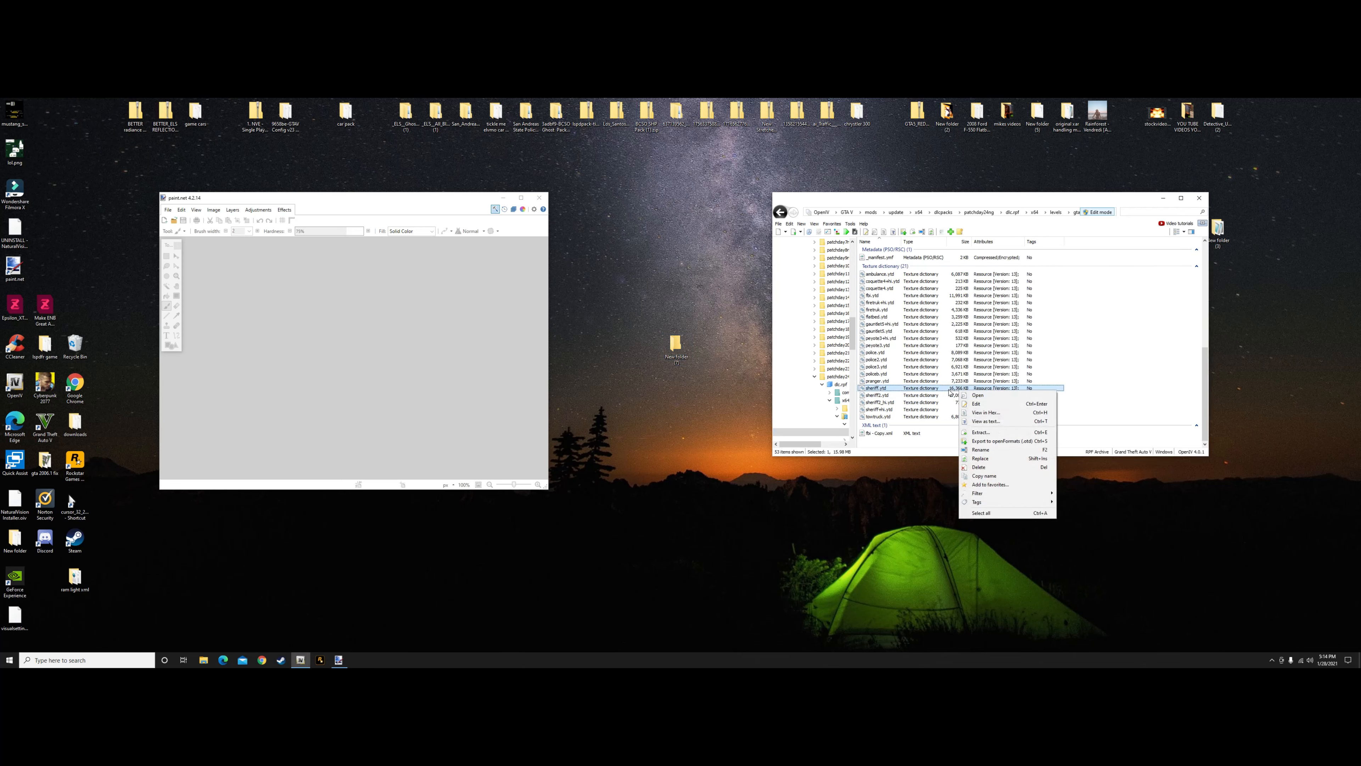
pyautogui.doubleClick(948, 389)
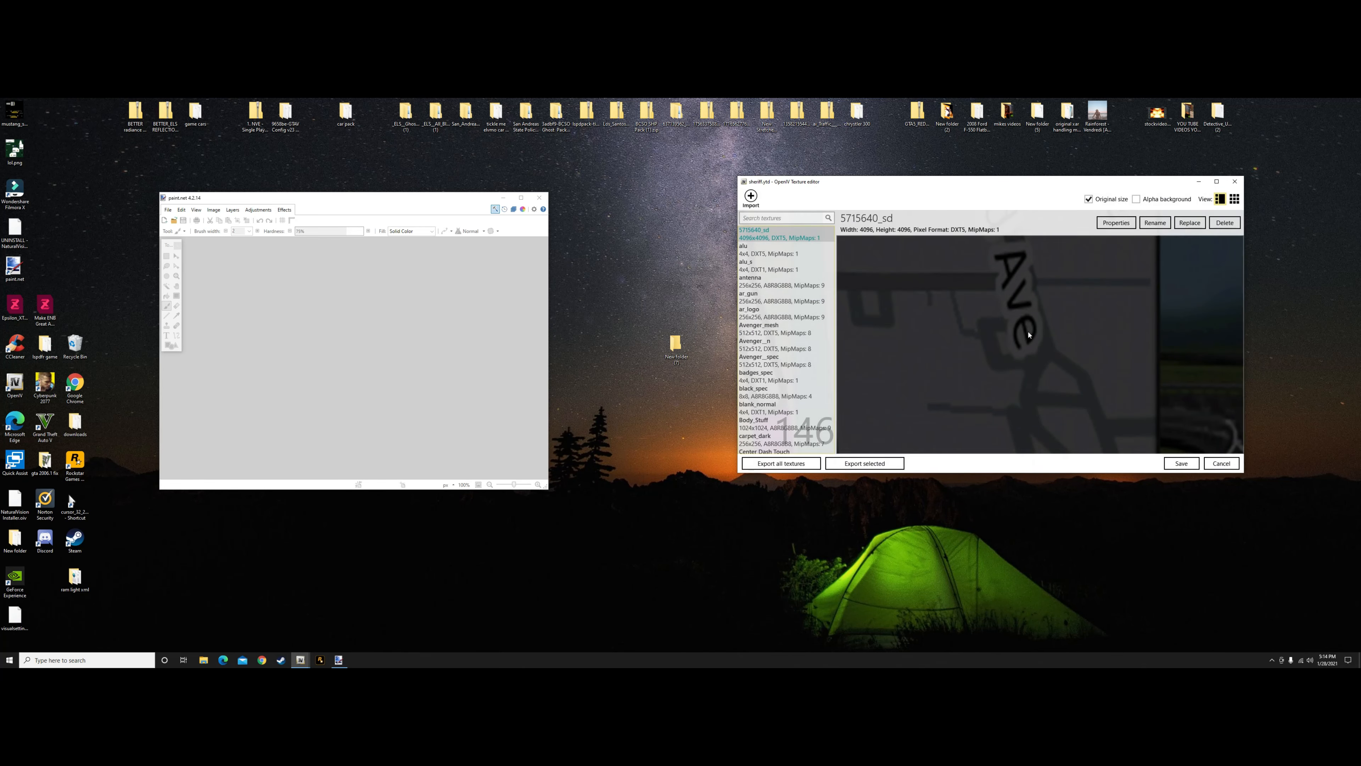
pyautogui.click(789, 464)
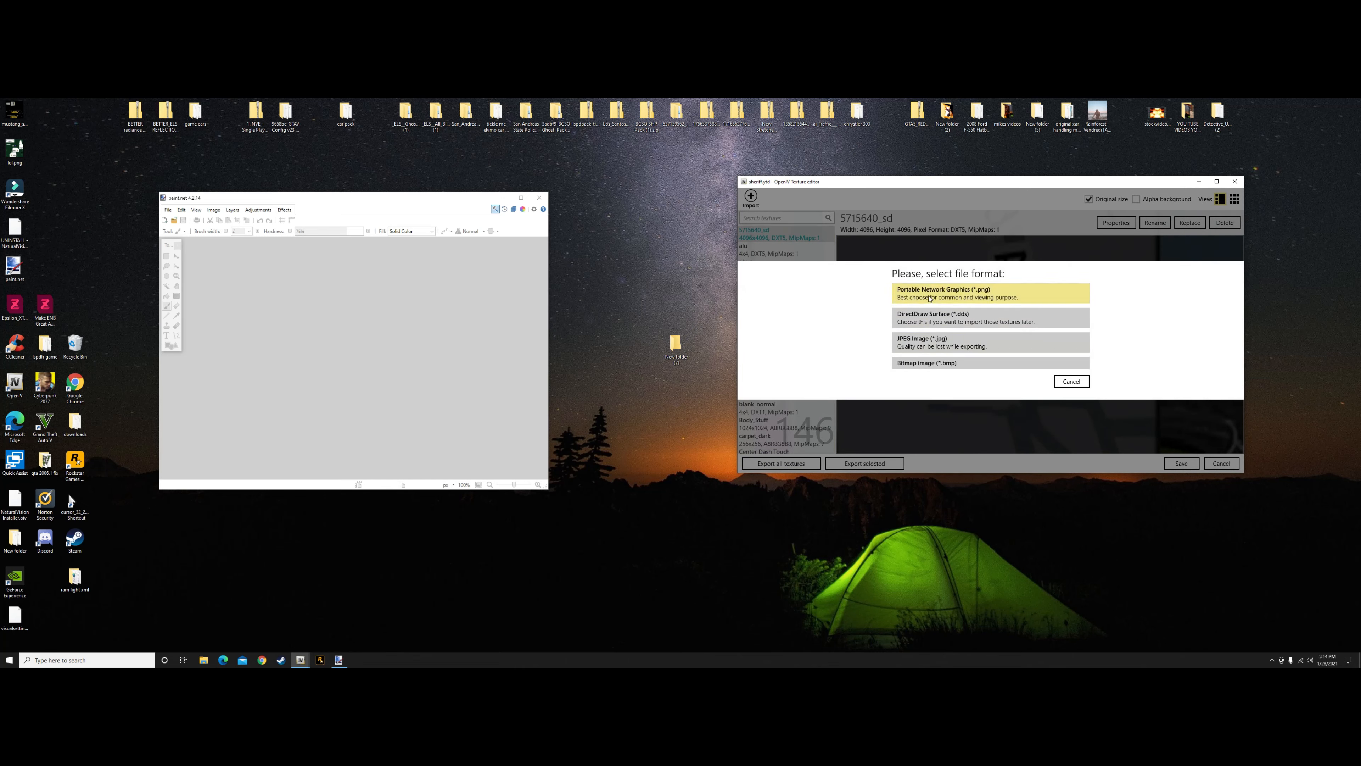
pyautogui.click(1001, 298)
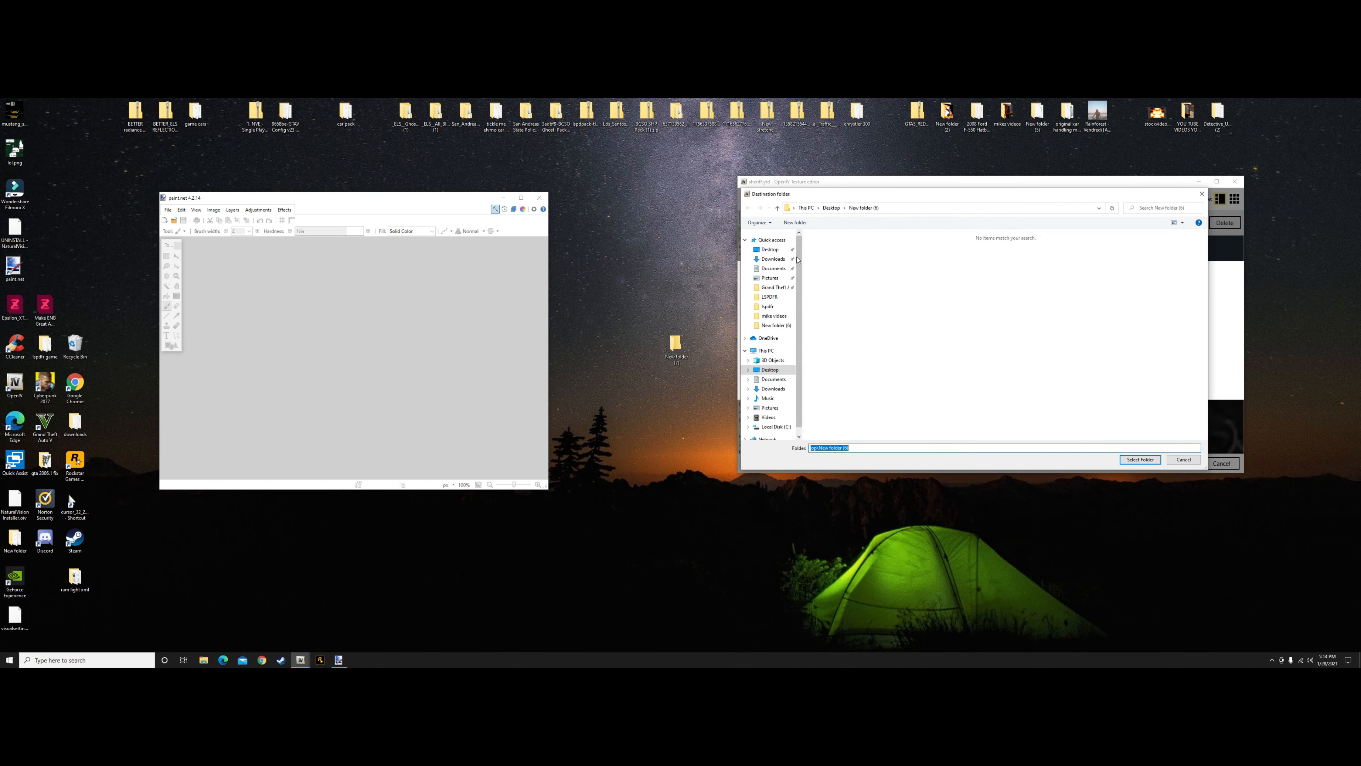
pyautogui.click(770, 249)
pyautogui.scroll(-2, 857, 381)
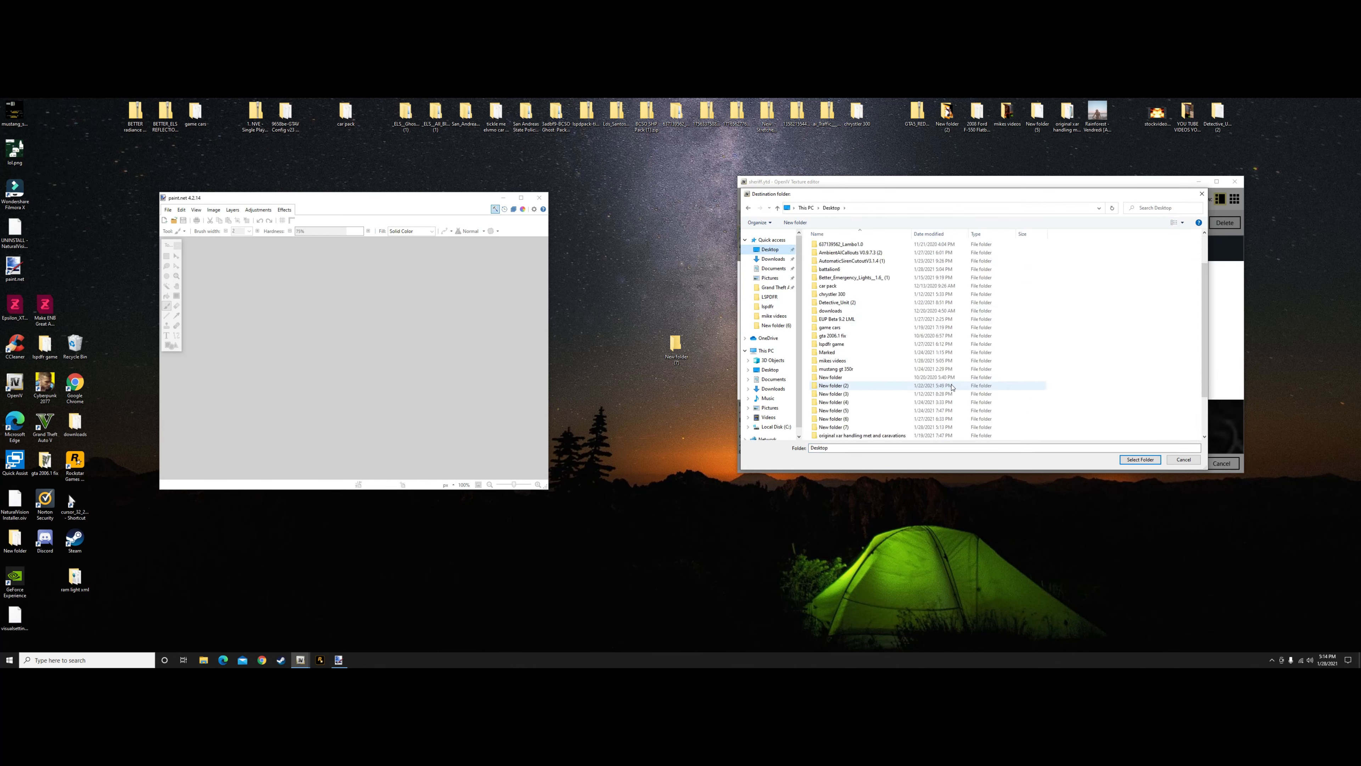
pyautogui.scroll(-1, 854, 406)
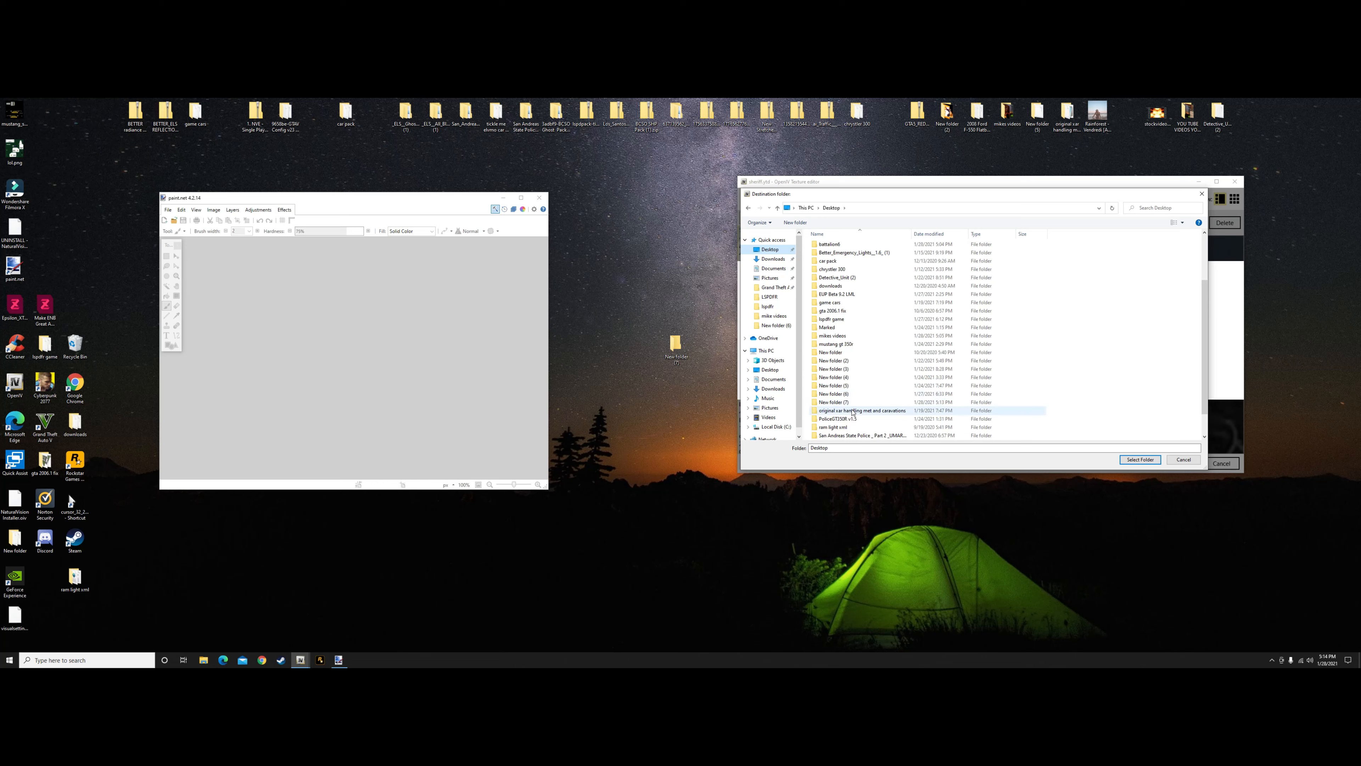
pyautogui.click(852, 404)
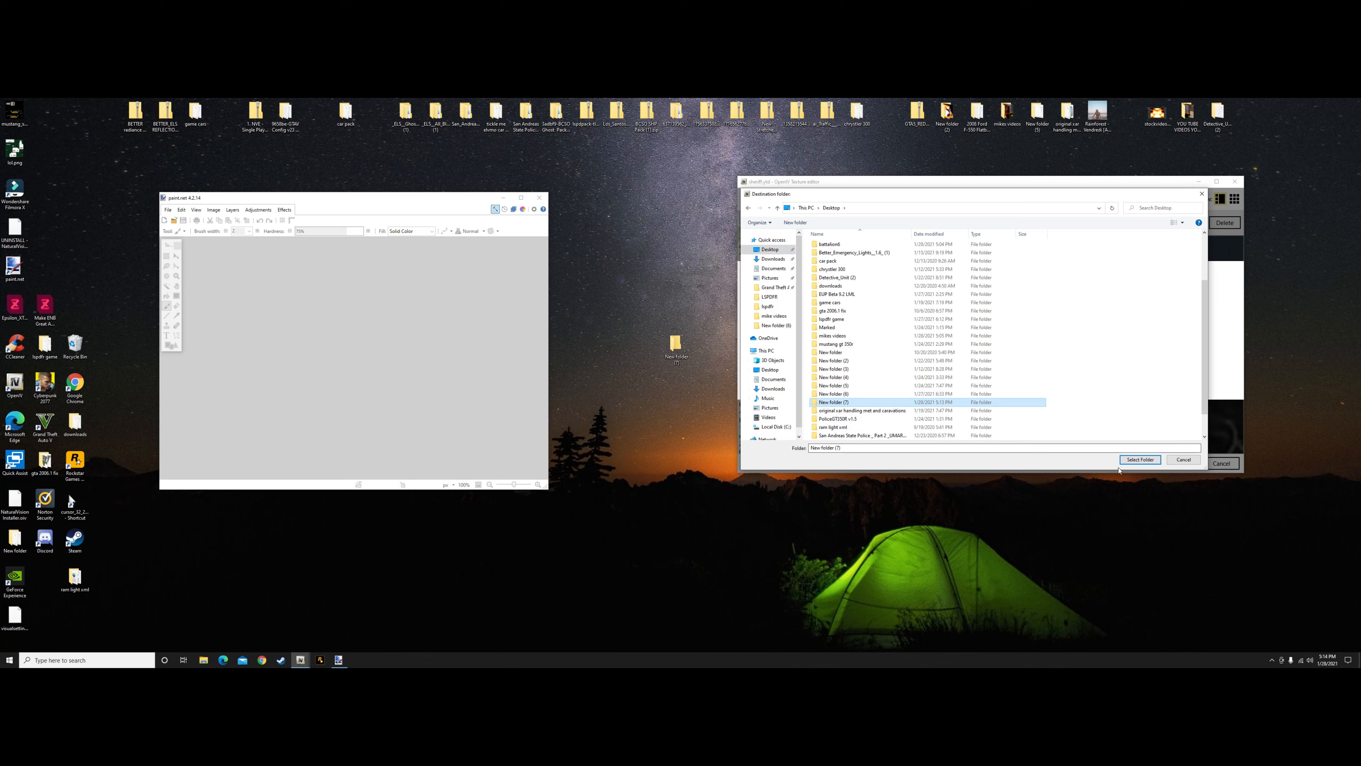
pyautogui.click(1140, 459)
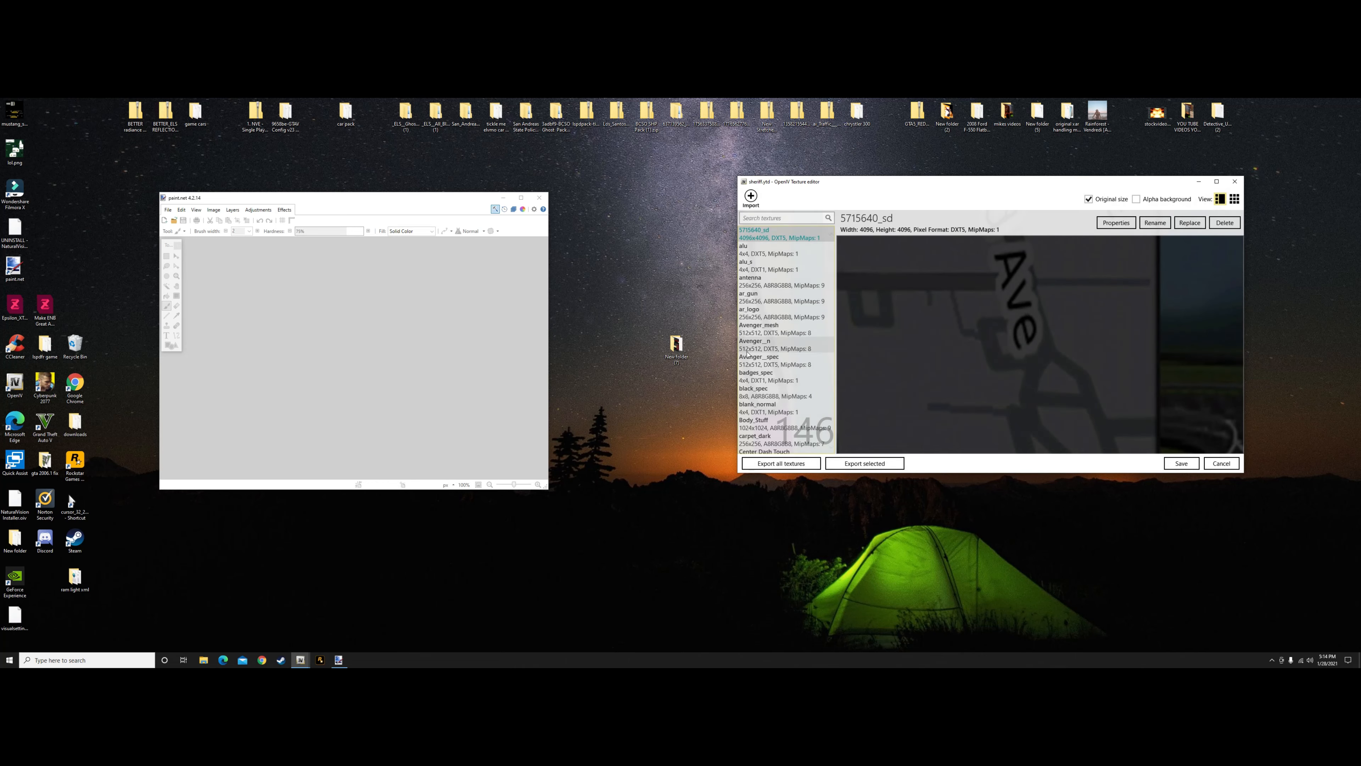
# Open New folder (7), place its window over the texture editor, and check the sorting options for the exported textures
pyautogui.doubleClick(676, 344)
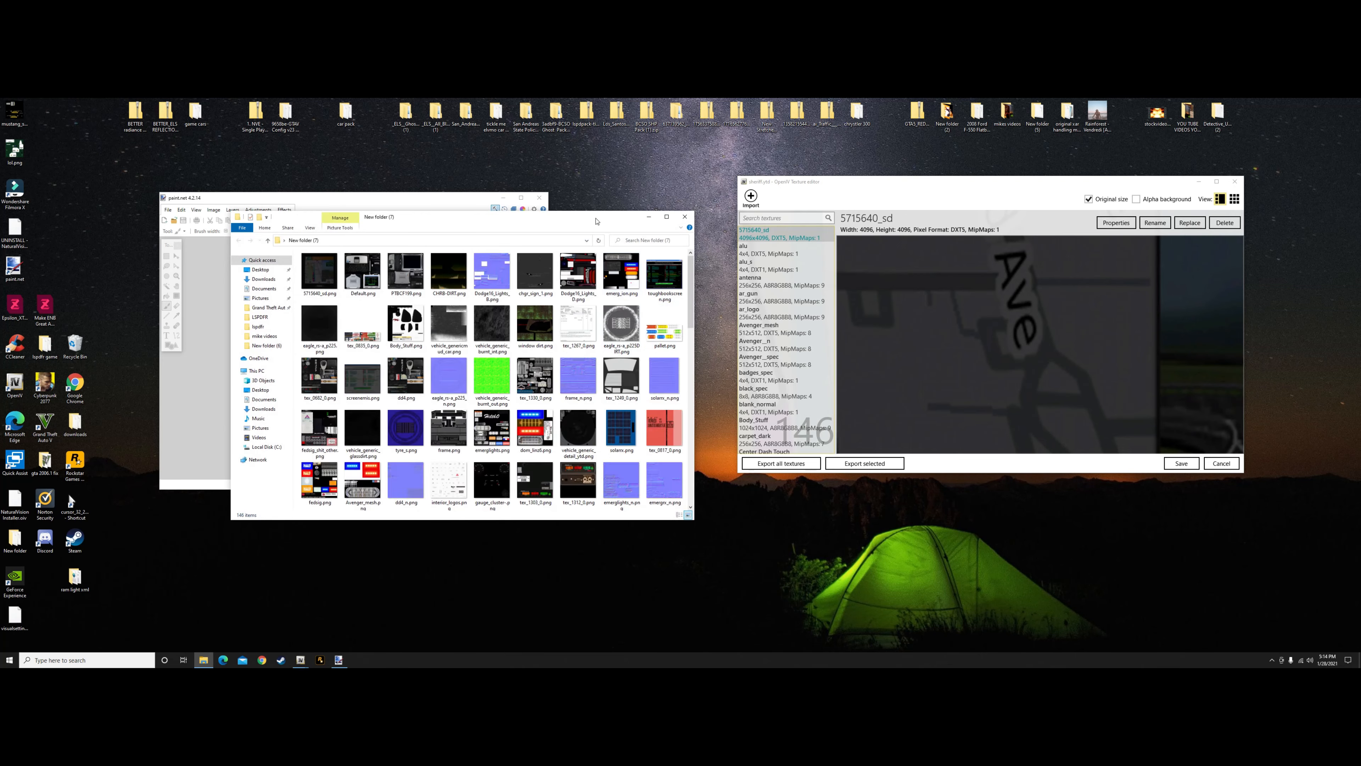
pyautogui.moveTo(592, 221); pyautogui.dragTo(1088, 225)
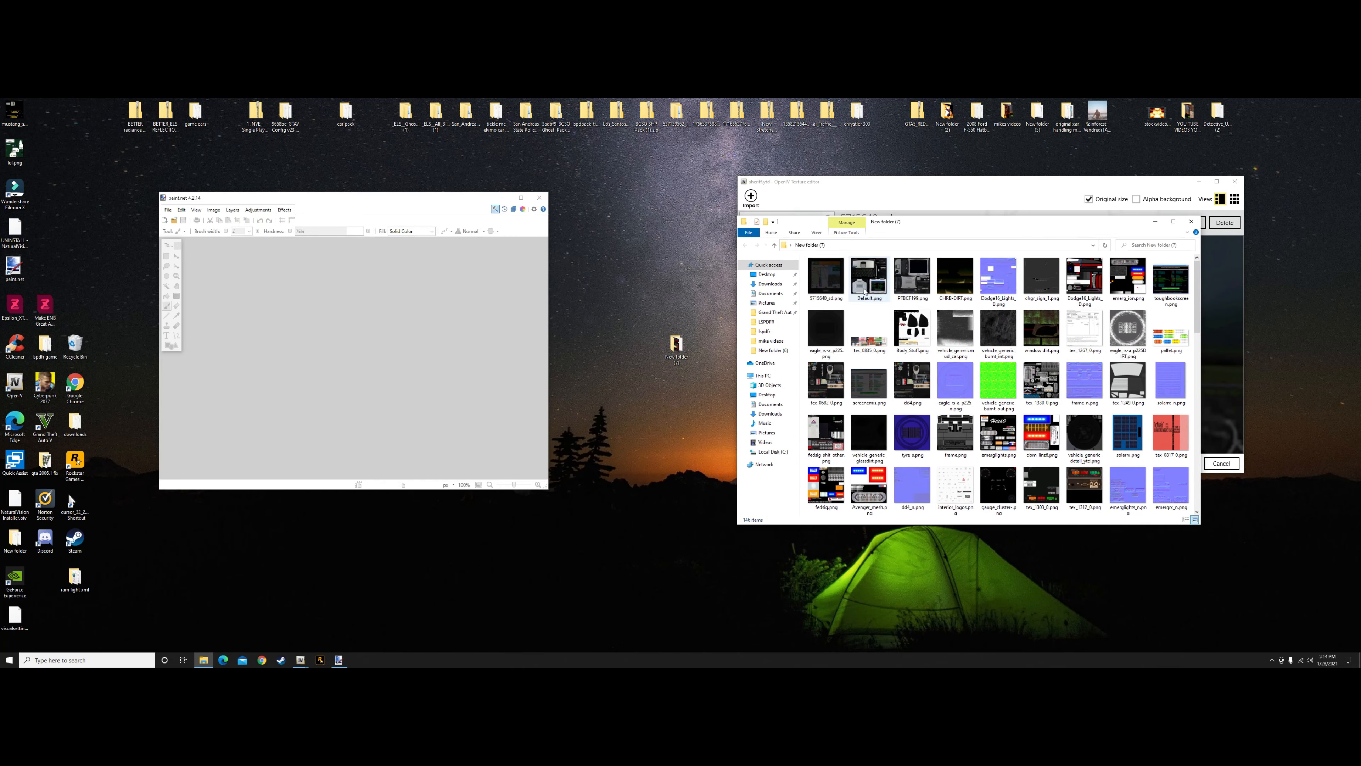
pyautogui.rightClick(804, 279)
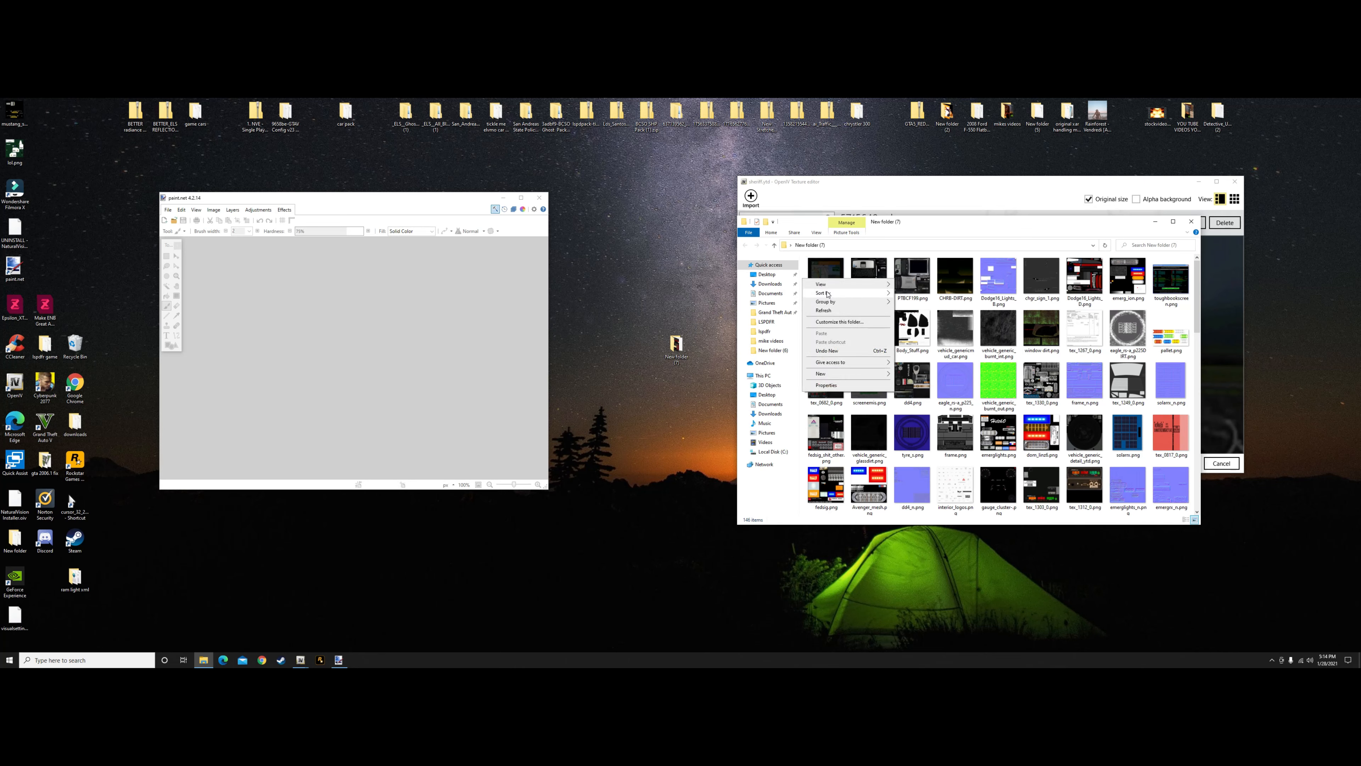
pyautogui.moveTo(885, 295)
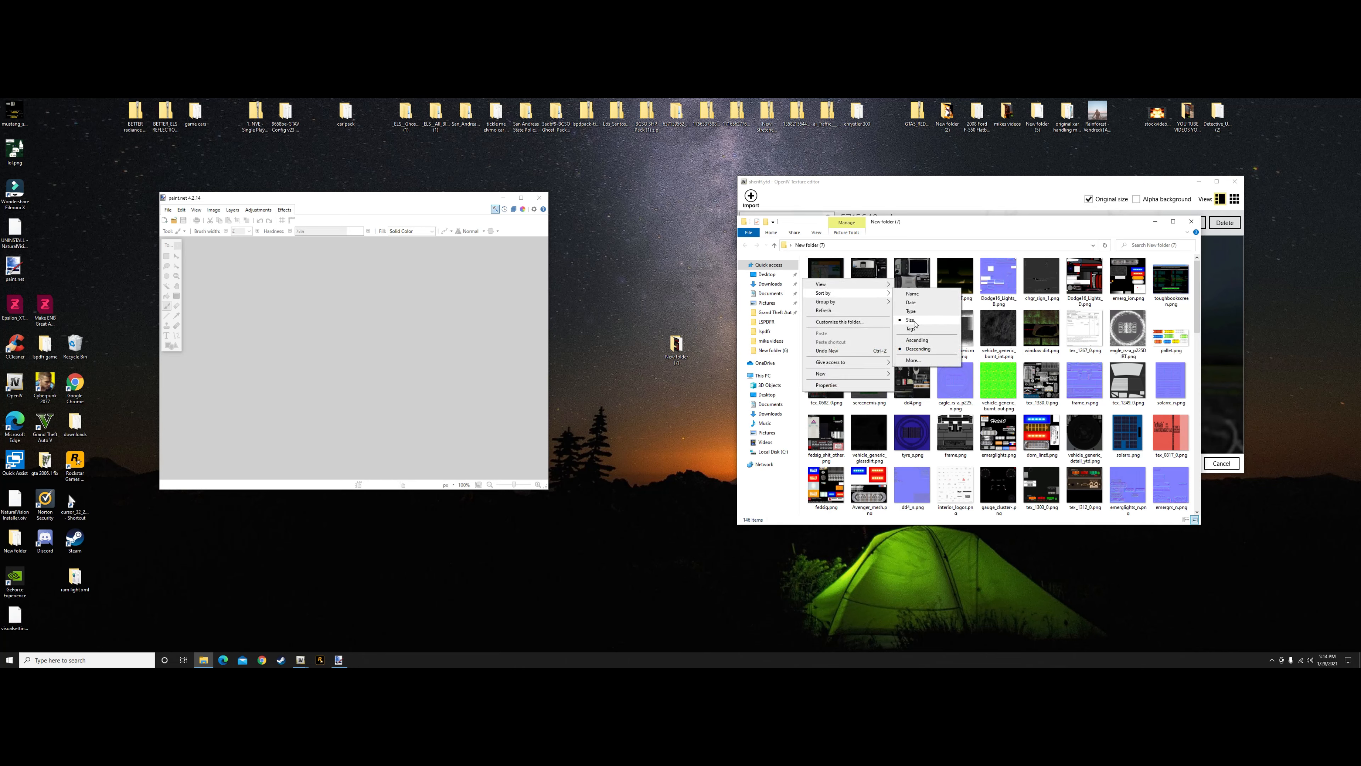
pyautogui.click(696, 270)
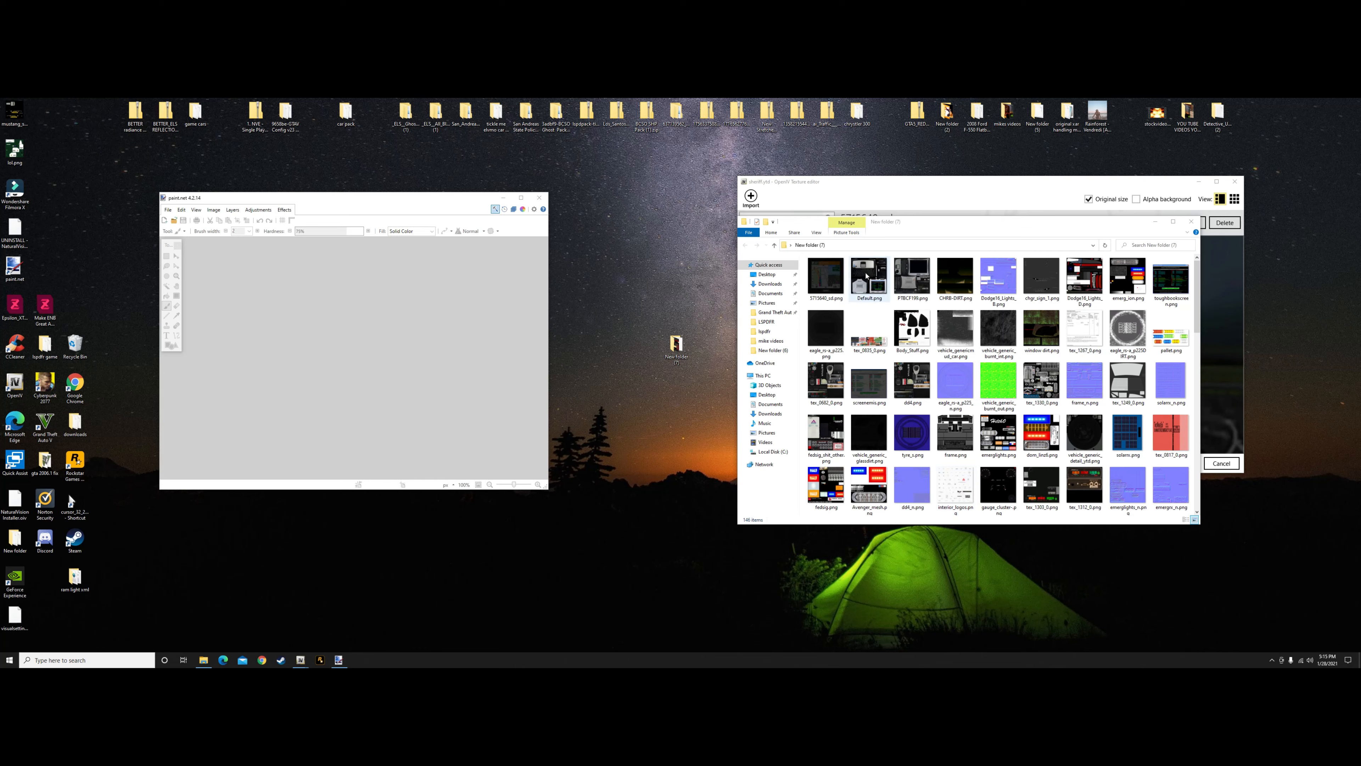
# Open Default.png from the exported textures in paint.net and resize it to 1000 by 1000 pixels
pyautogui.moveTo(867, 276)
pyautogui.mouseDown()
pyautogui.moveTo(416, 382)
pyautogui.moveTo(404, 374)
pyautogui.mouseUp()
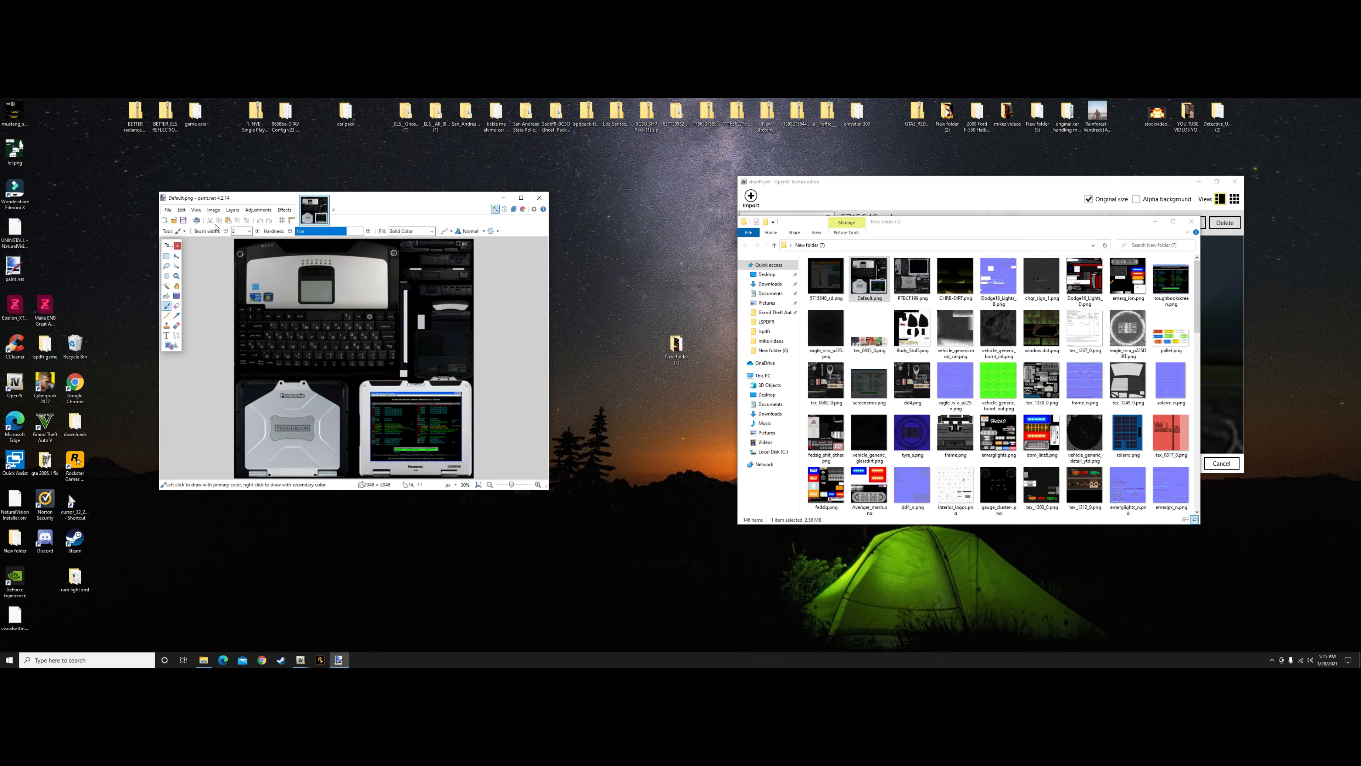
pyautogui.click(209, 211)
pyautogui.click(234, 232)
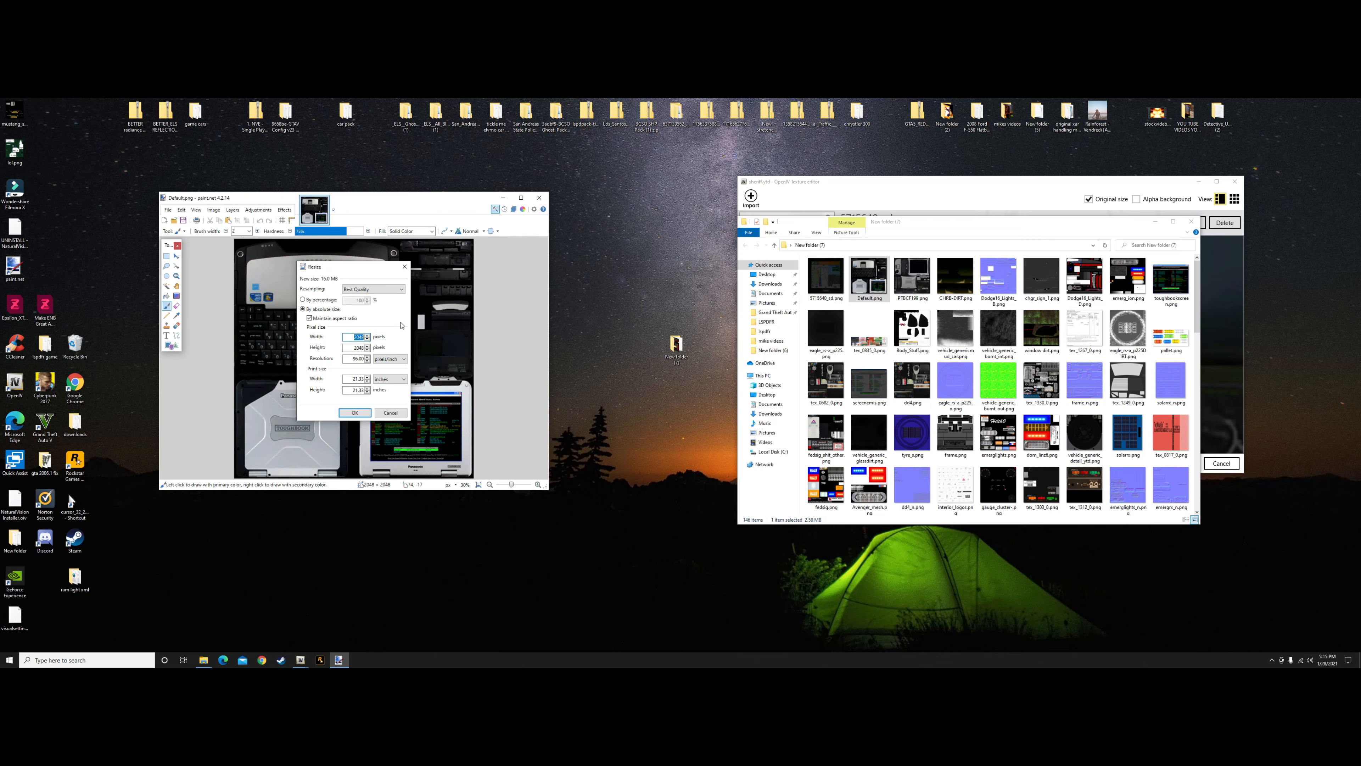
pyautogui.press('BackSpace')
pyautogui.write('1000')
pyautogui.click(354, 412)
# Save Default.png with the existing PNG settings and close the image
pyautogui.click(169, 210)
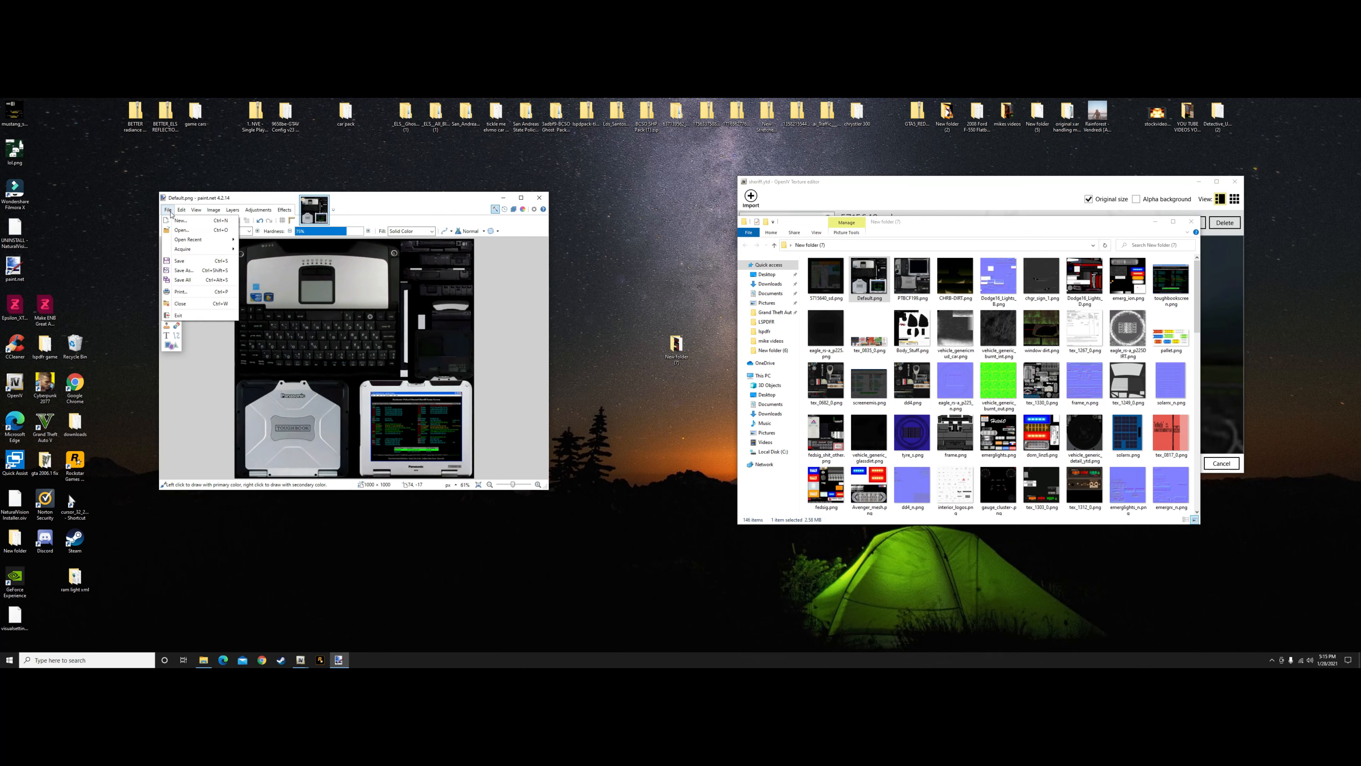
pyautogui.click(191, 260)
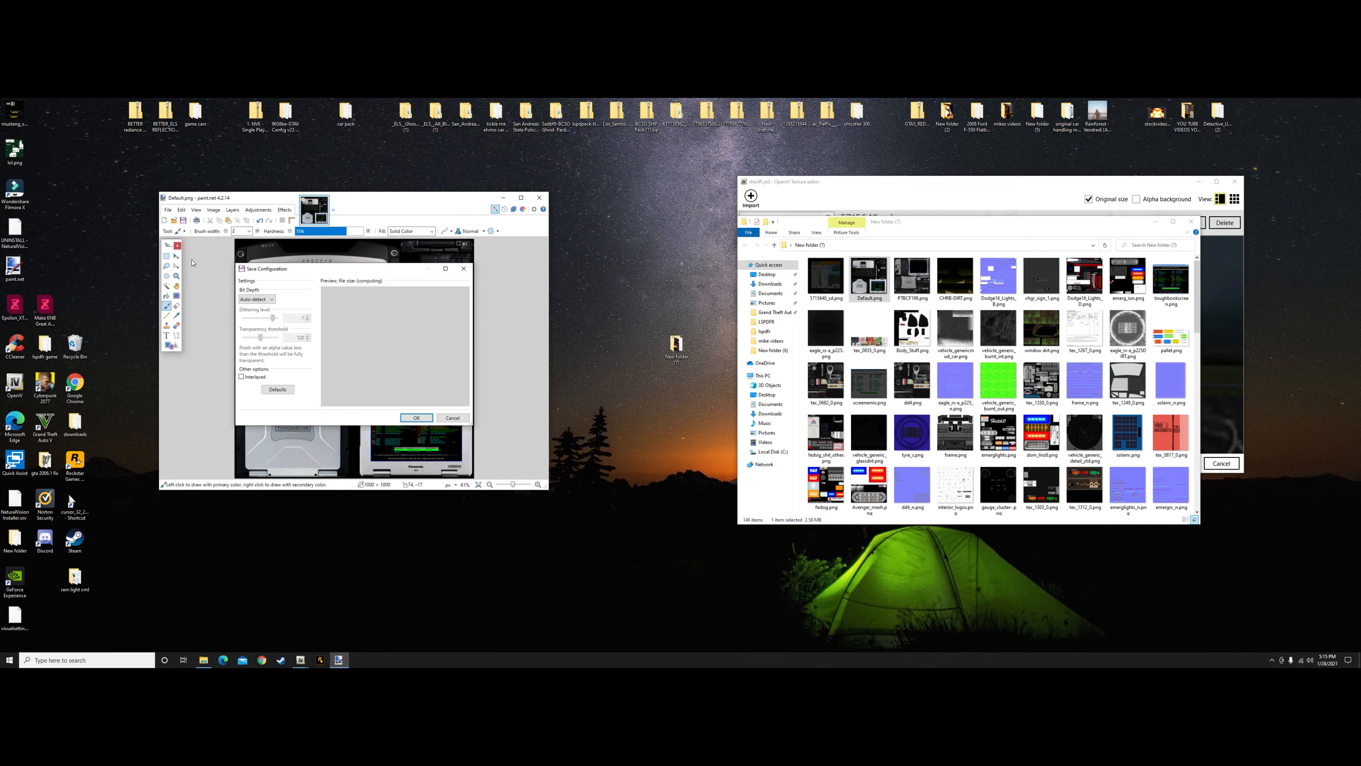
pyautogui.click(417, 418)
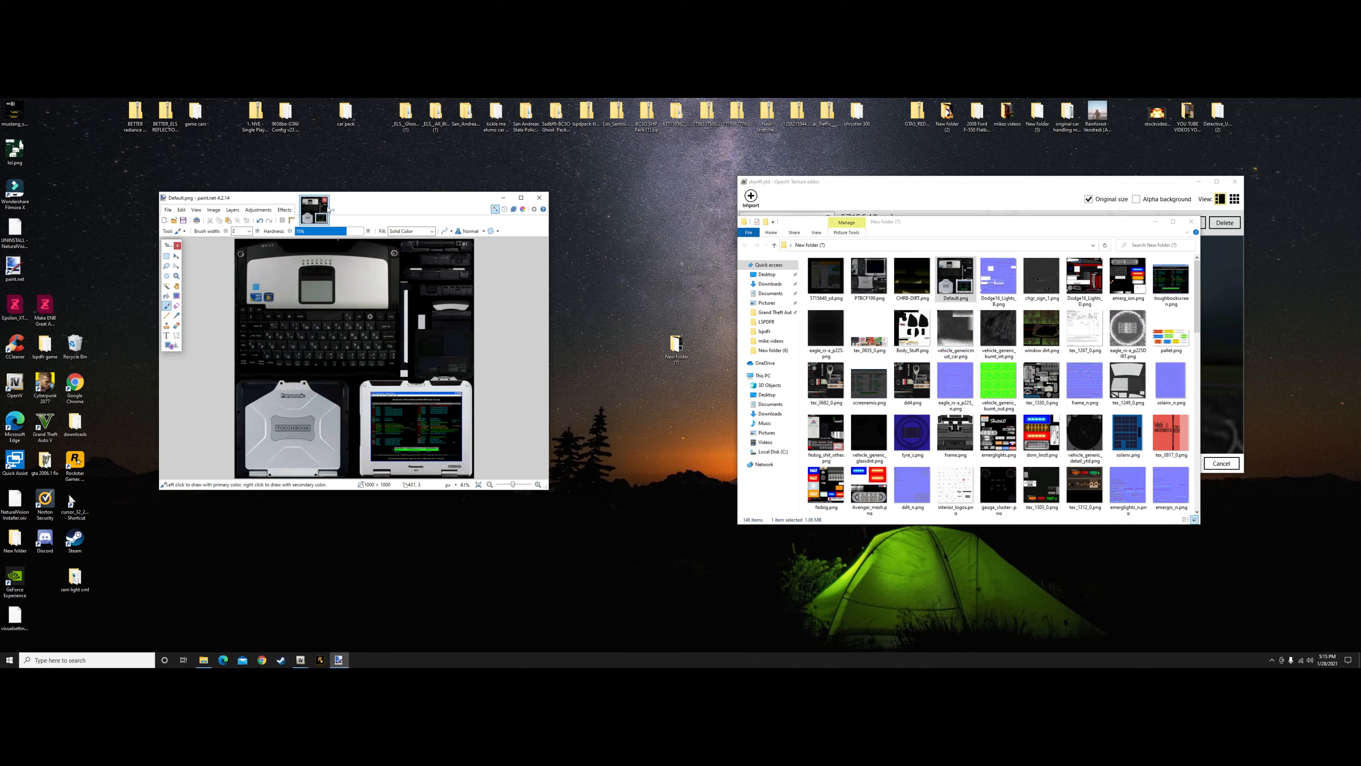
pyautogui.click(323, 201)
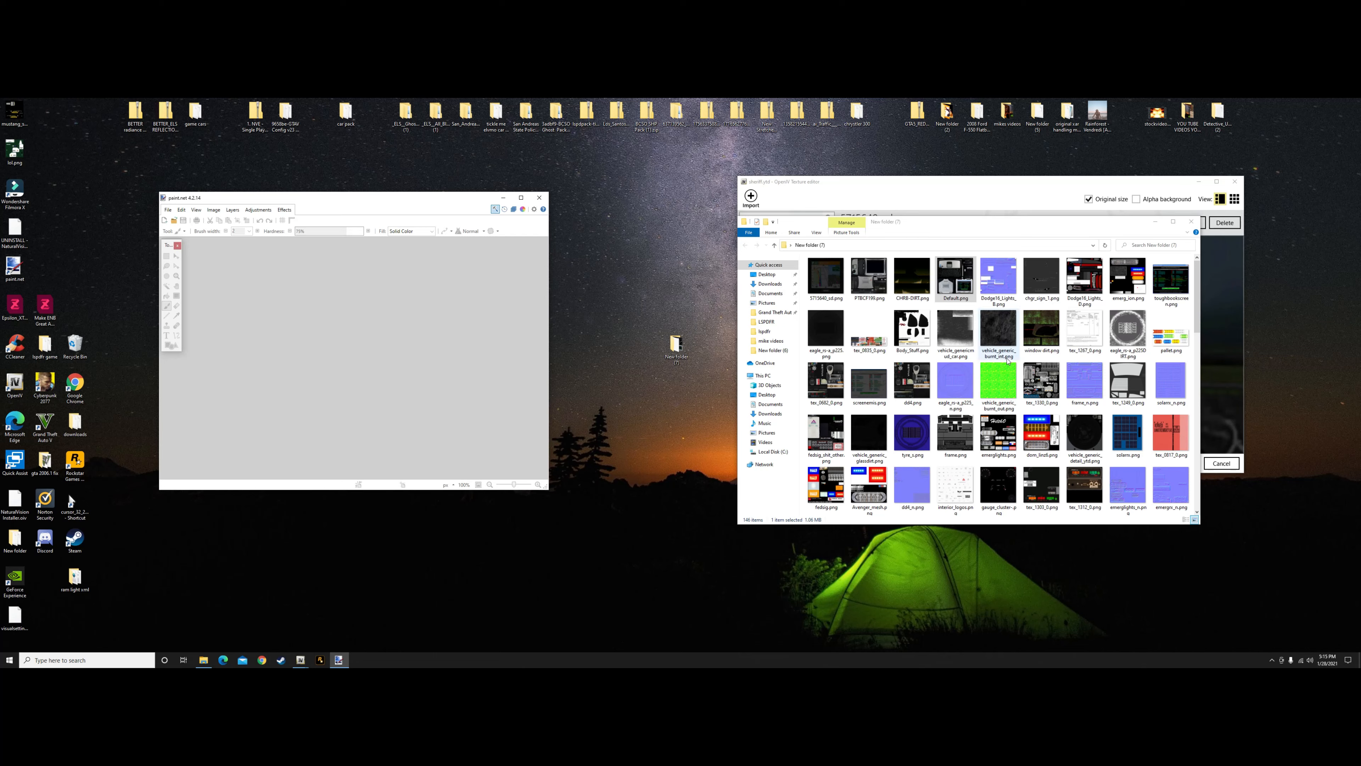
# Browse the exported textures, open dd4.png in paint.net and resize it to 300 by 300 pixels
pyautogui.scroll(-5, 911, 396)
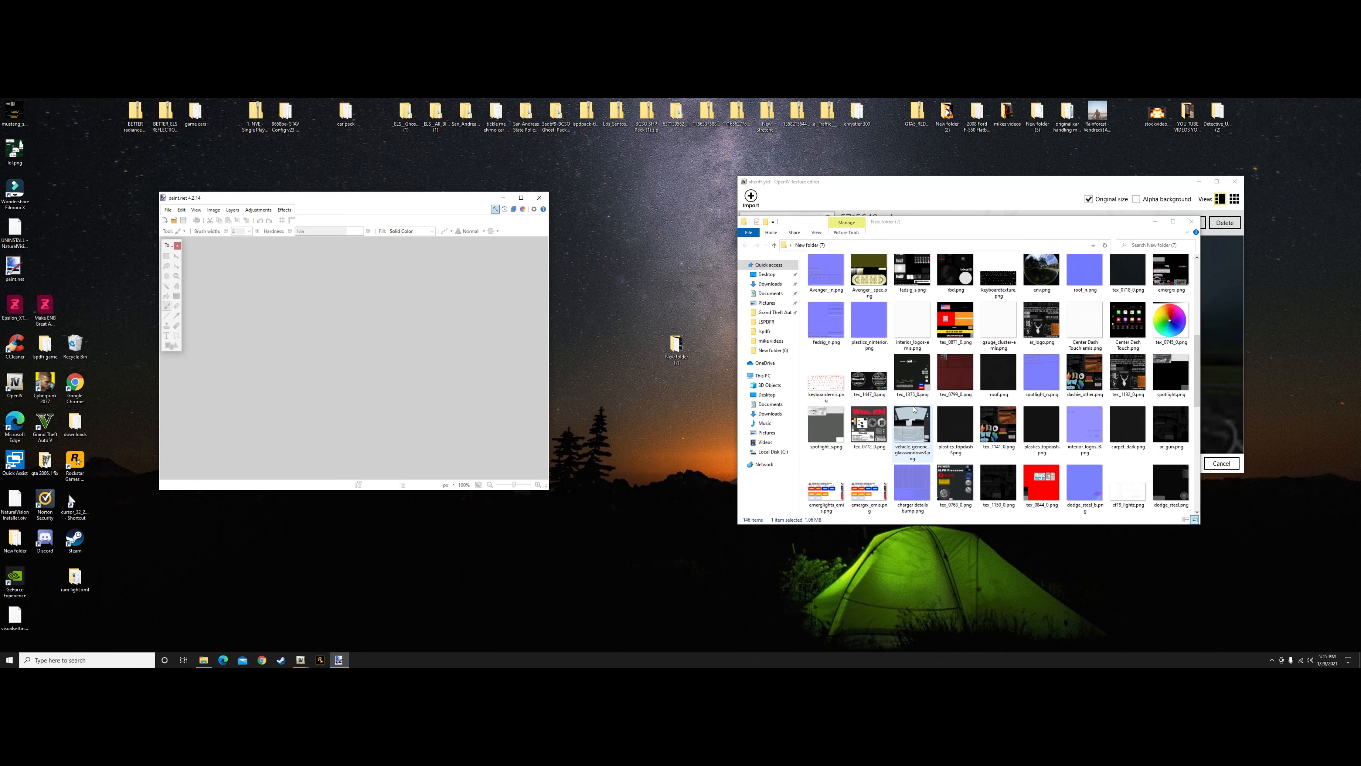
pyautogui.scroll(2, 914, 409)
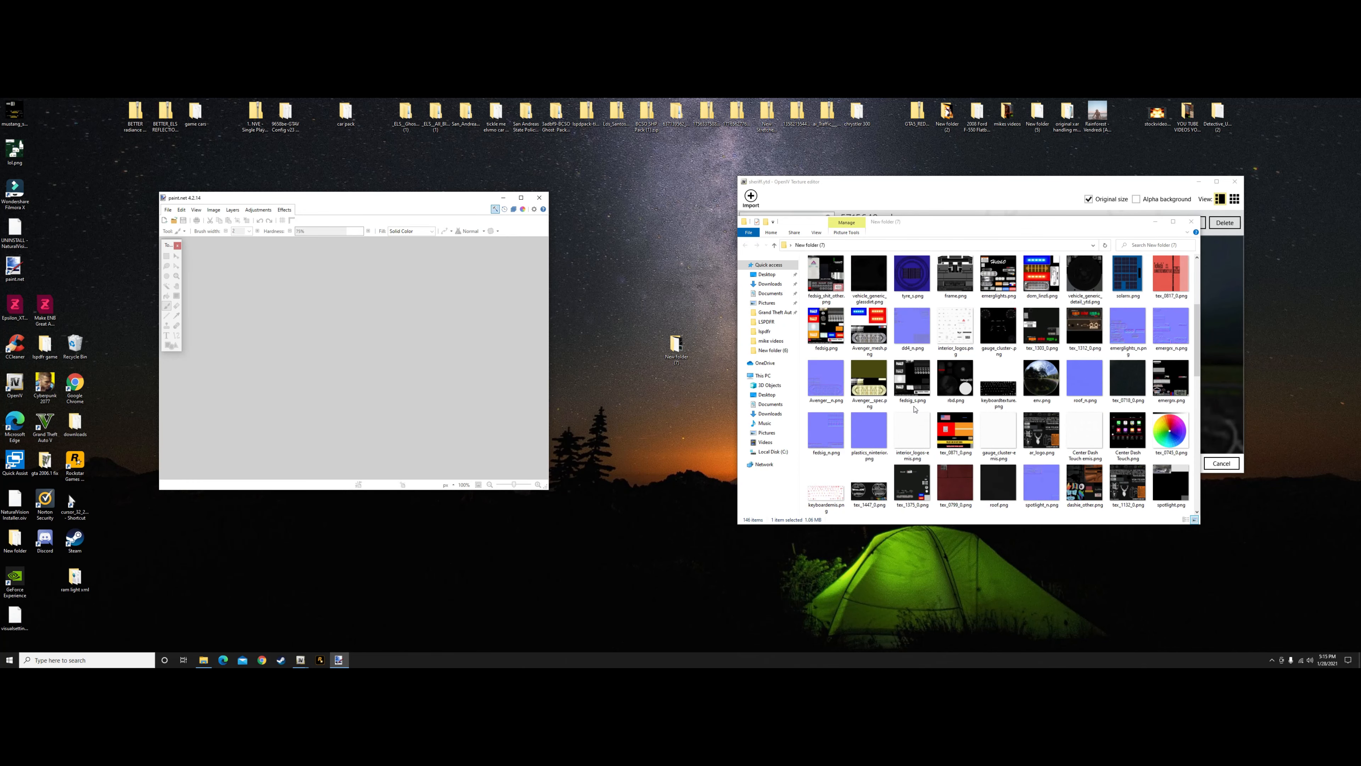
pyautogui.scroll(3, 915, 409)
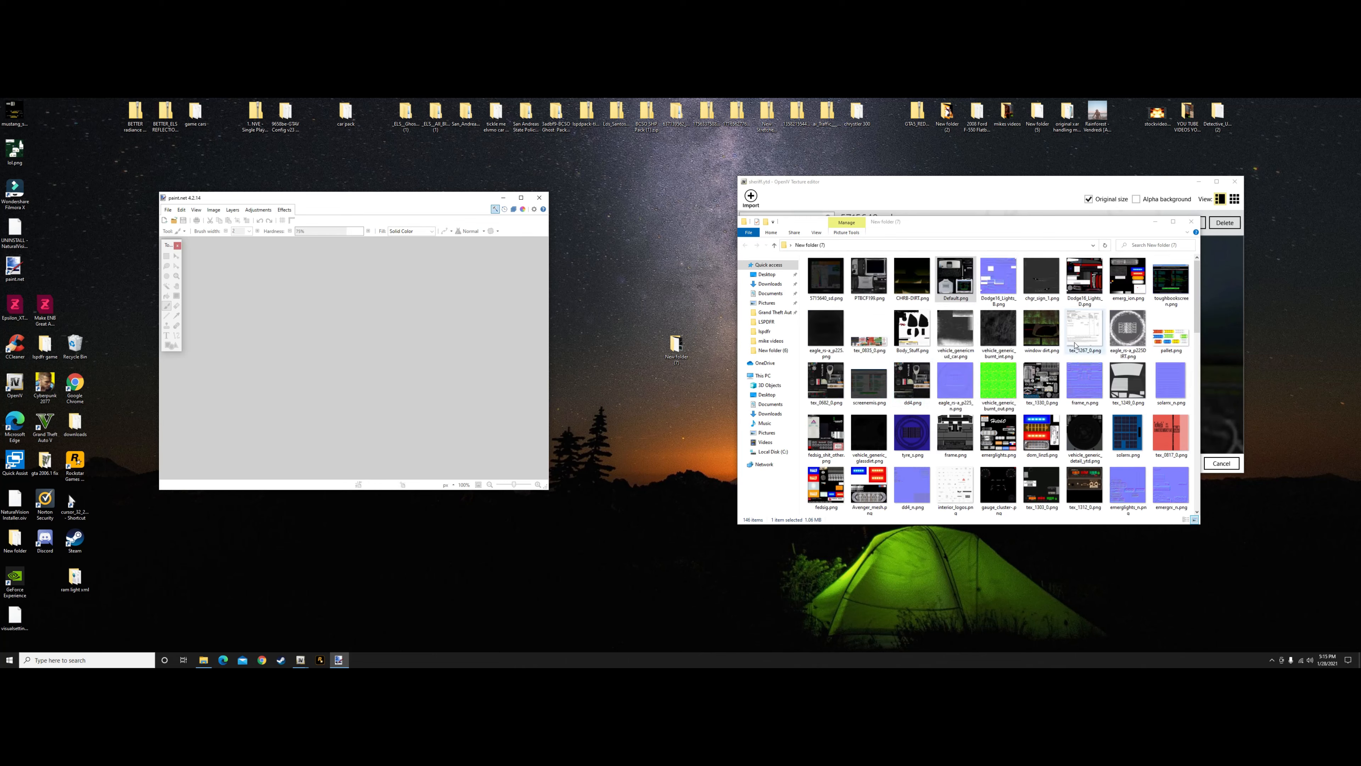
pyautogui.moveTo(917, 382); pyautogui.dragTo(434, 358)
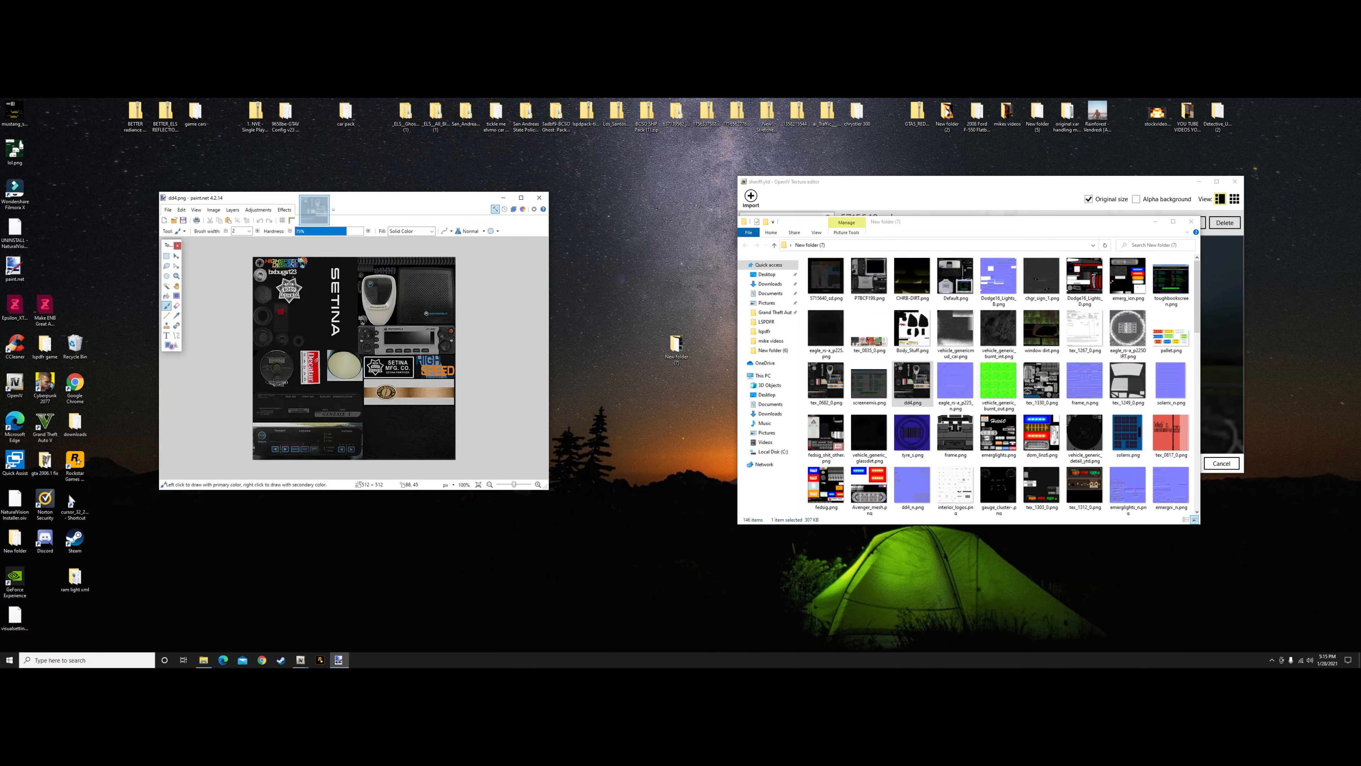
pyautogui.click(214, 210)
pyautogui.click(241, 234)
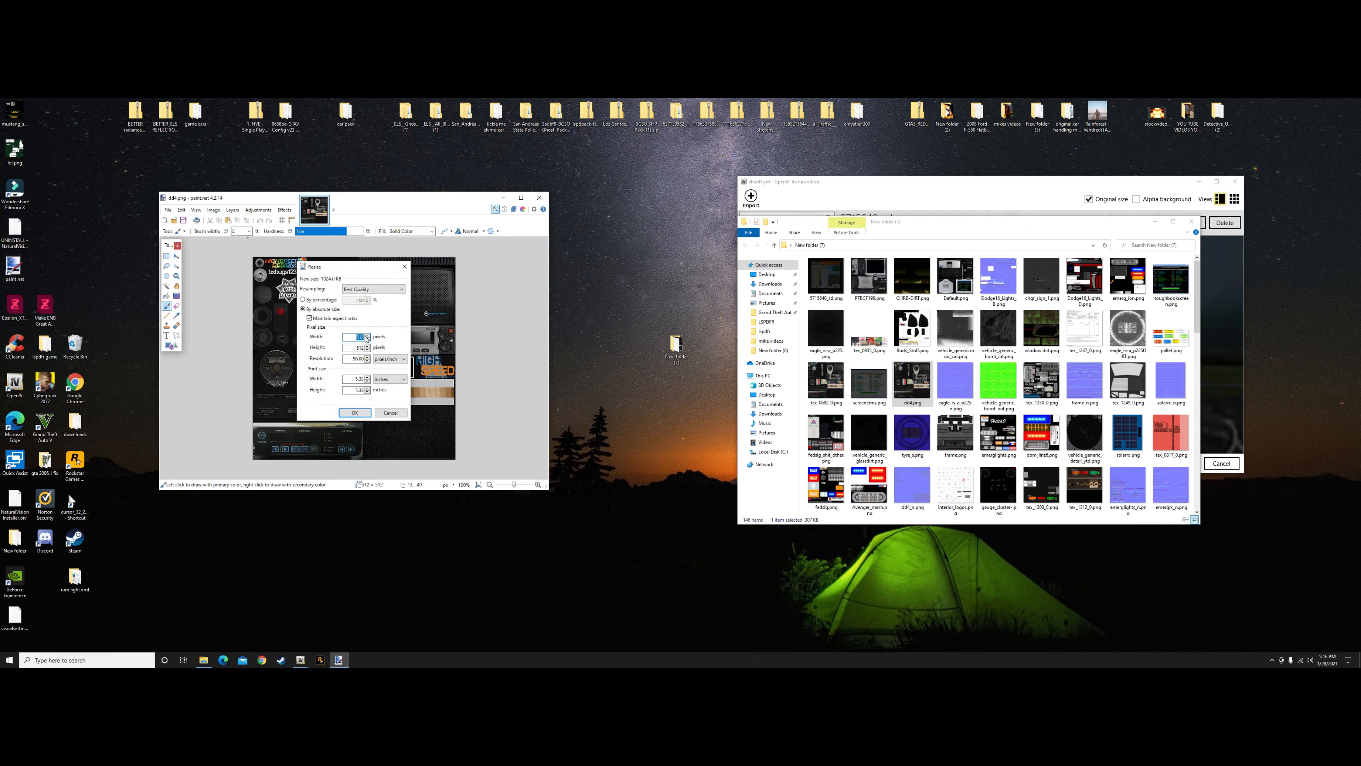
pyautogui.write('300')
pyautogui.click(354, 412)
# Save dd4.png with the existing PNG settings and close the image
pyautogui.click(168, 209)
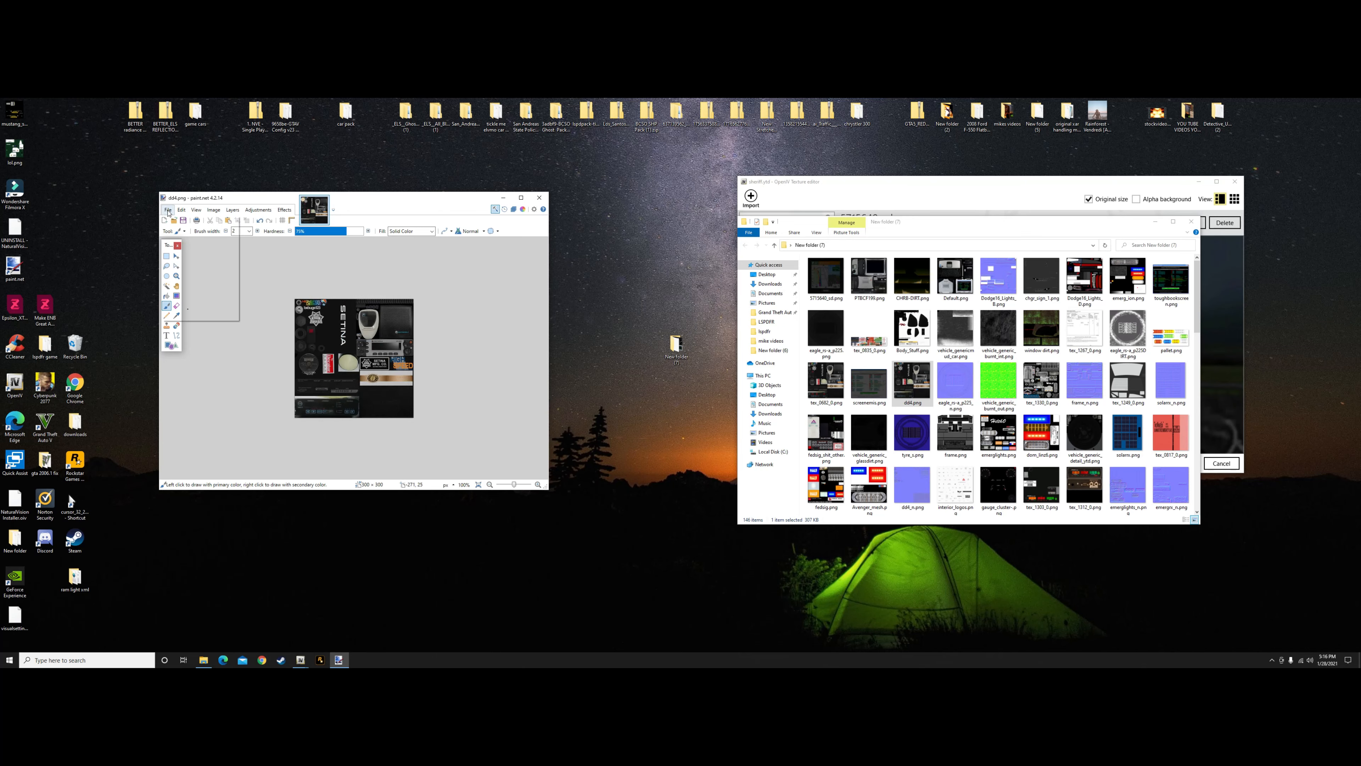
pyautogui.click(177, 255)
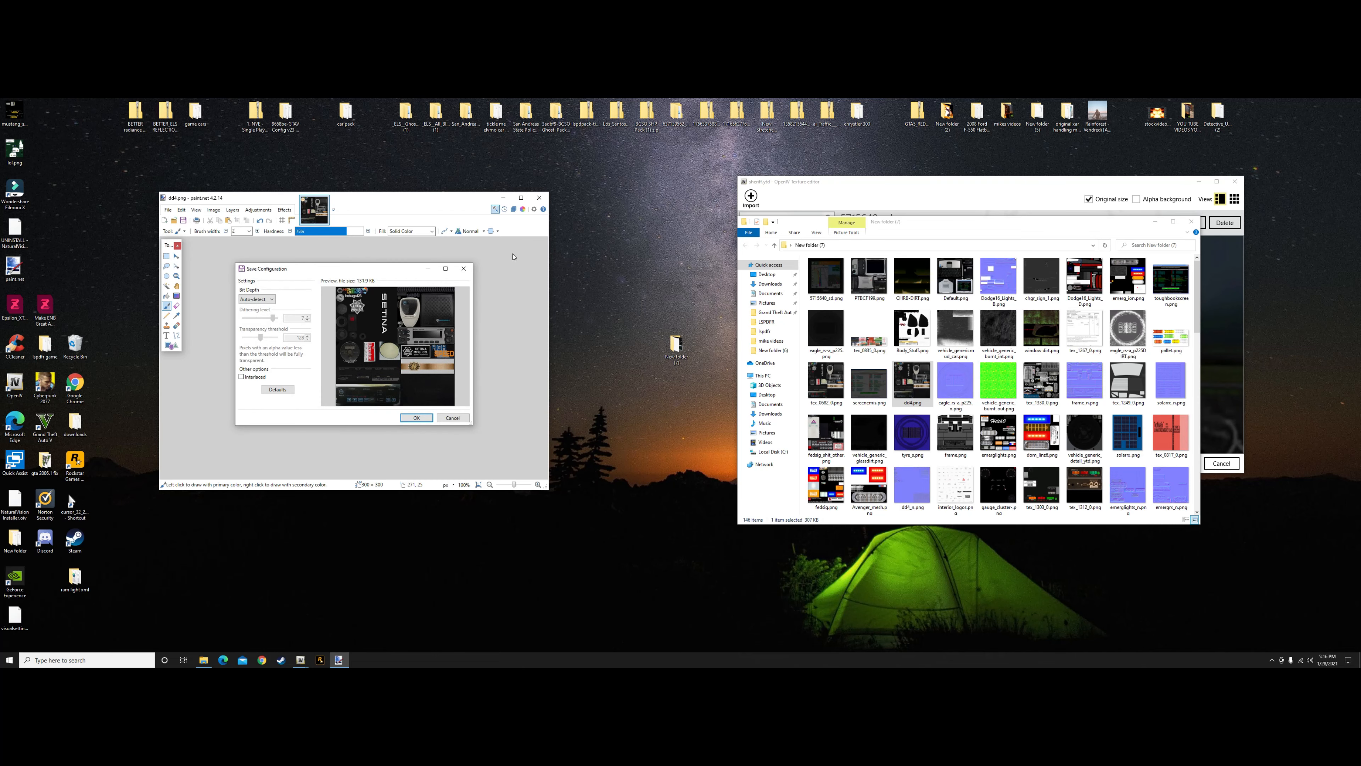
pyautogui.click(420, 418)
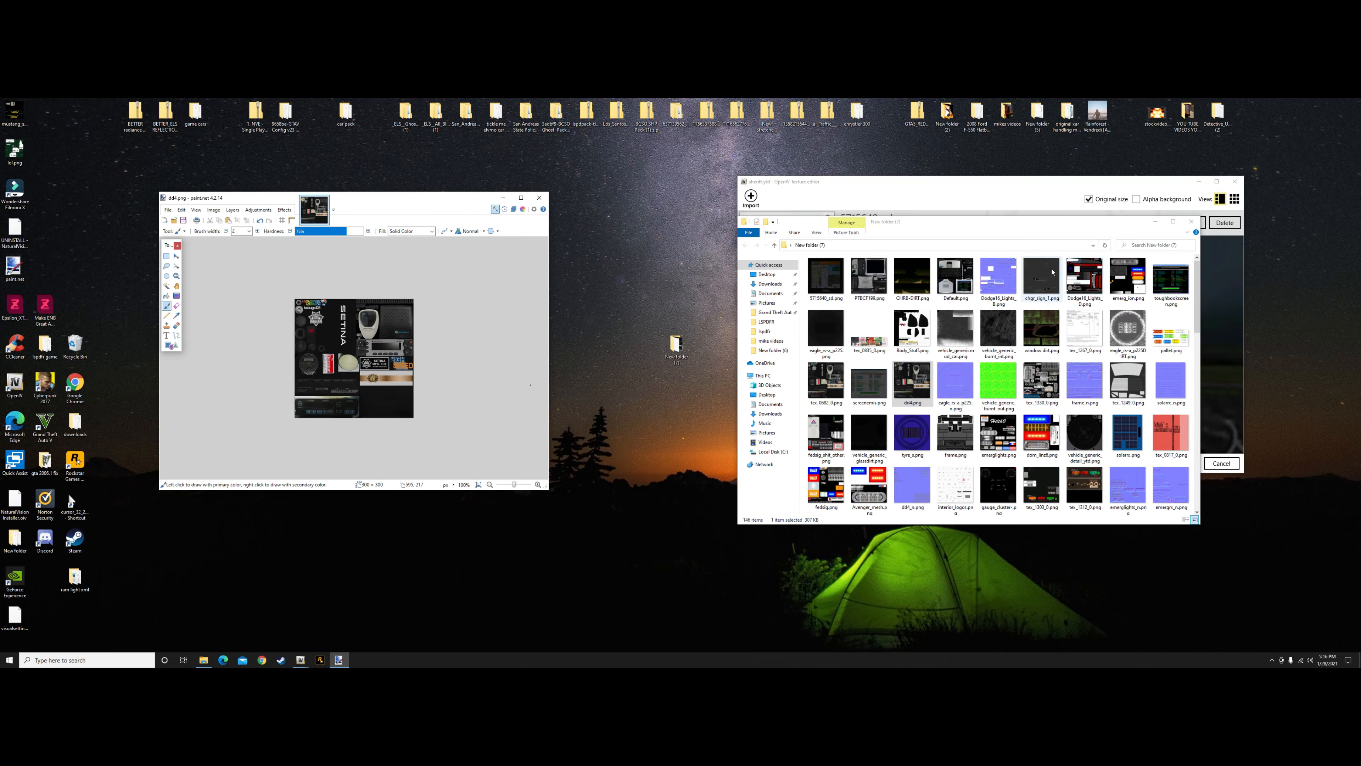
pyautogui.hotkey('ctrl', 'w')
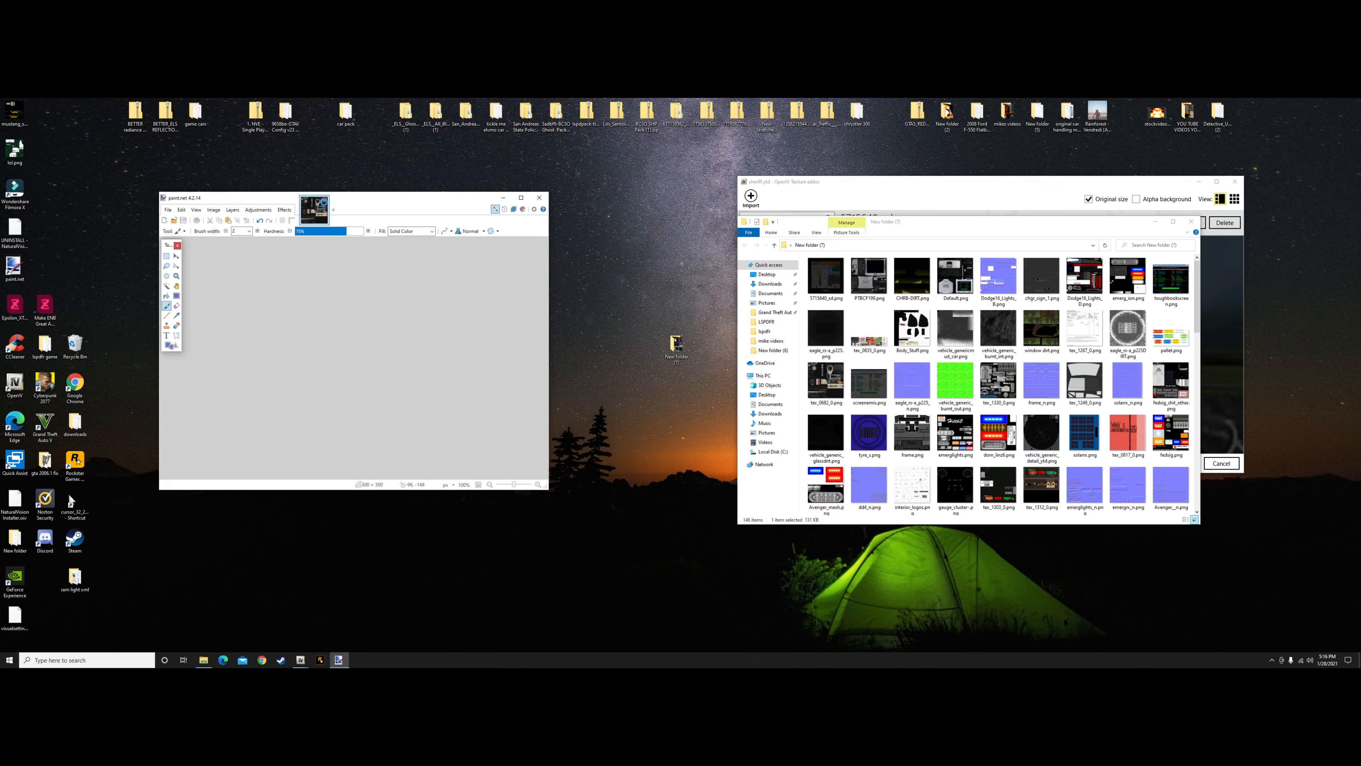
# Open PTBCF199.png from the exported textures in paint.net and resize it to 500 by 500 pixels
pyautogui.moveTo(881, 280); pyautogui.dragTo(440, 349)
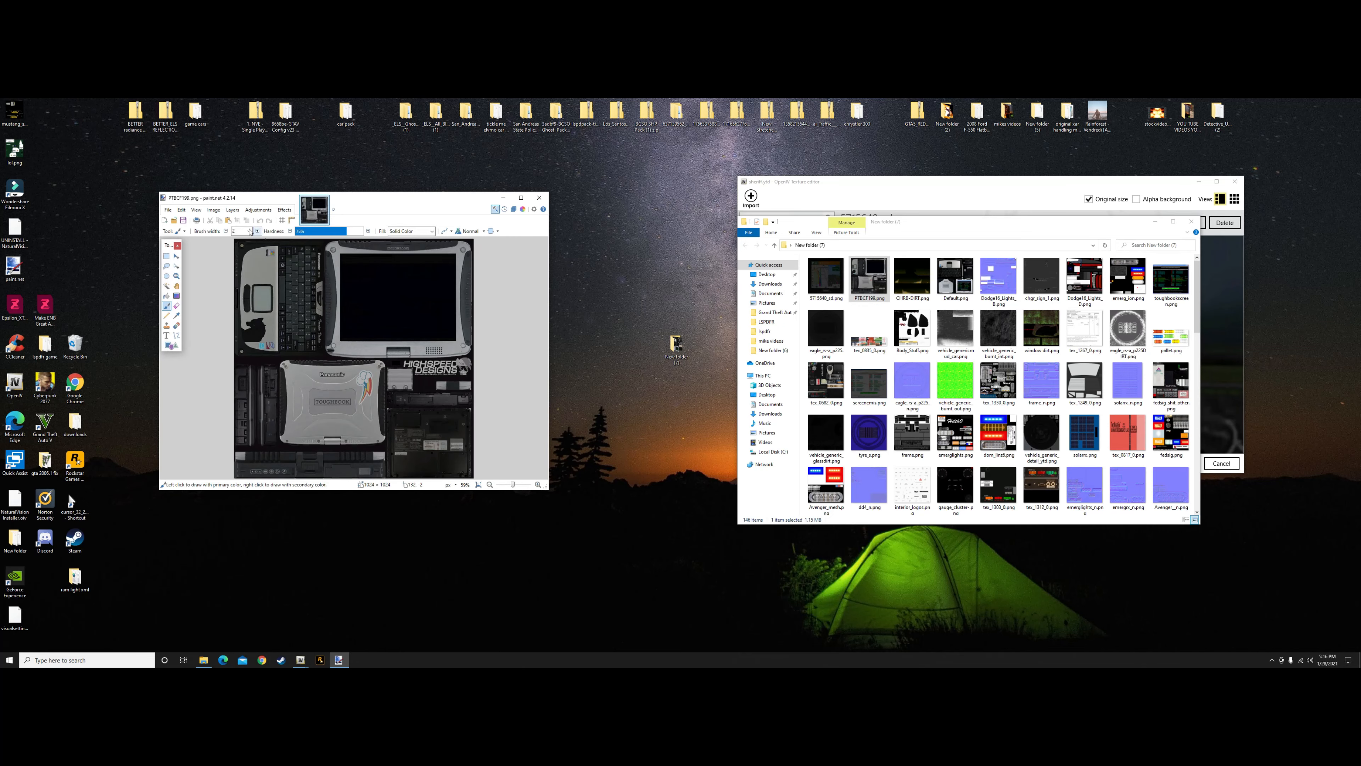
pyautogui.click(214, 209)
pyautogui.click(223, 228)
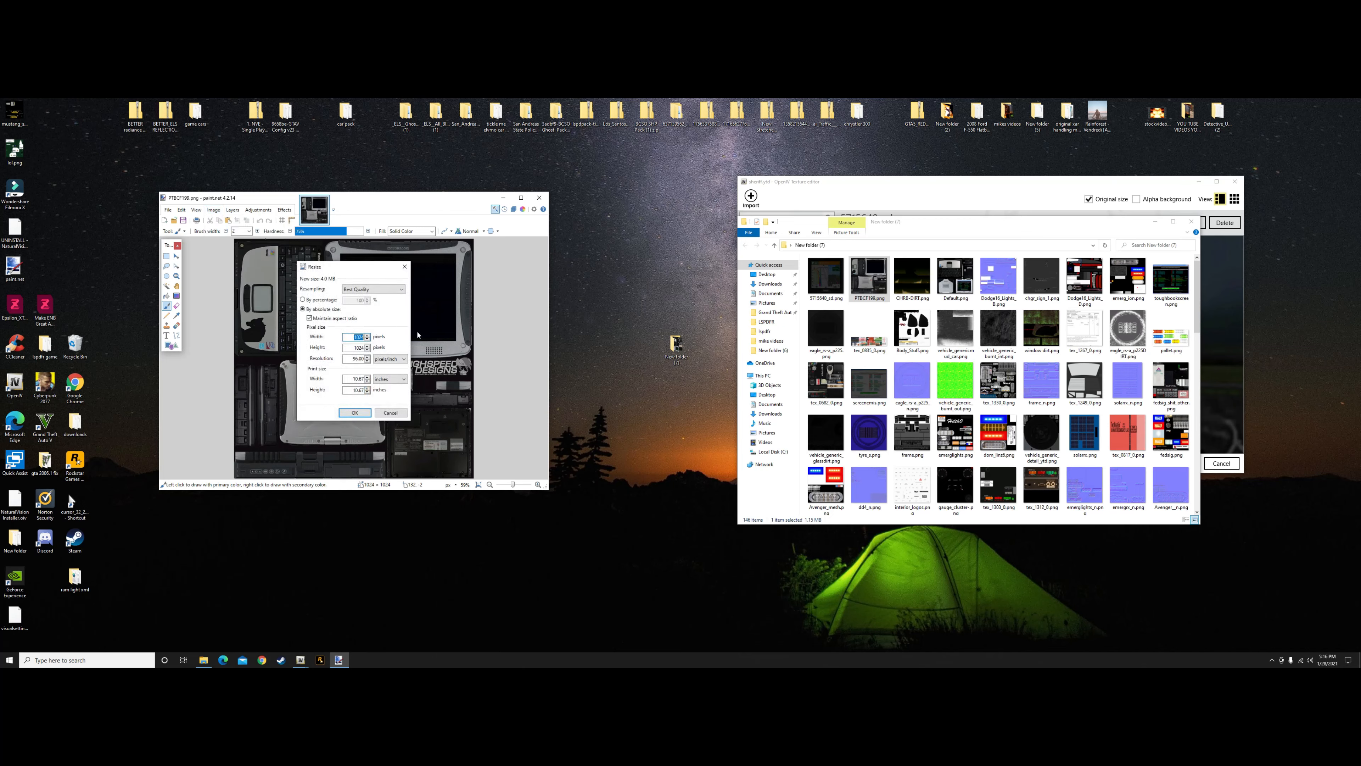
pyautogui.write('500')
pyautogui.click(354, 413)
# Save PTBCF199.png with the existing PNG settings and close the image
pyautogui.click(168, 209)
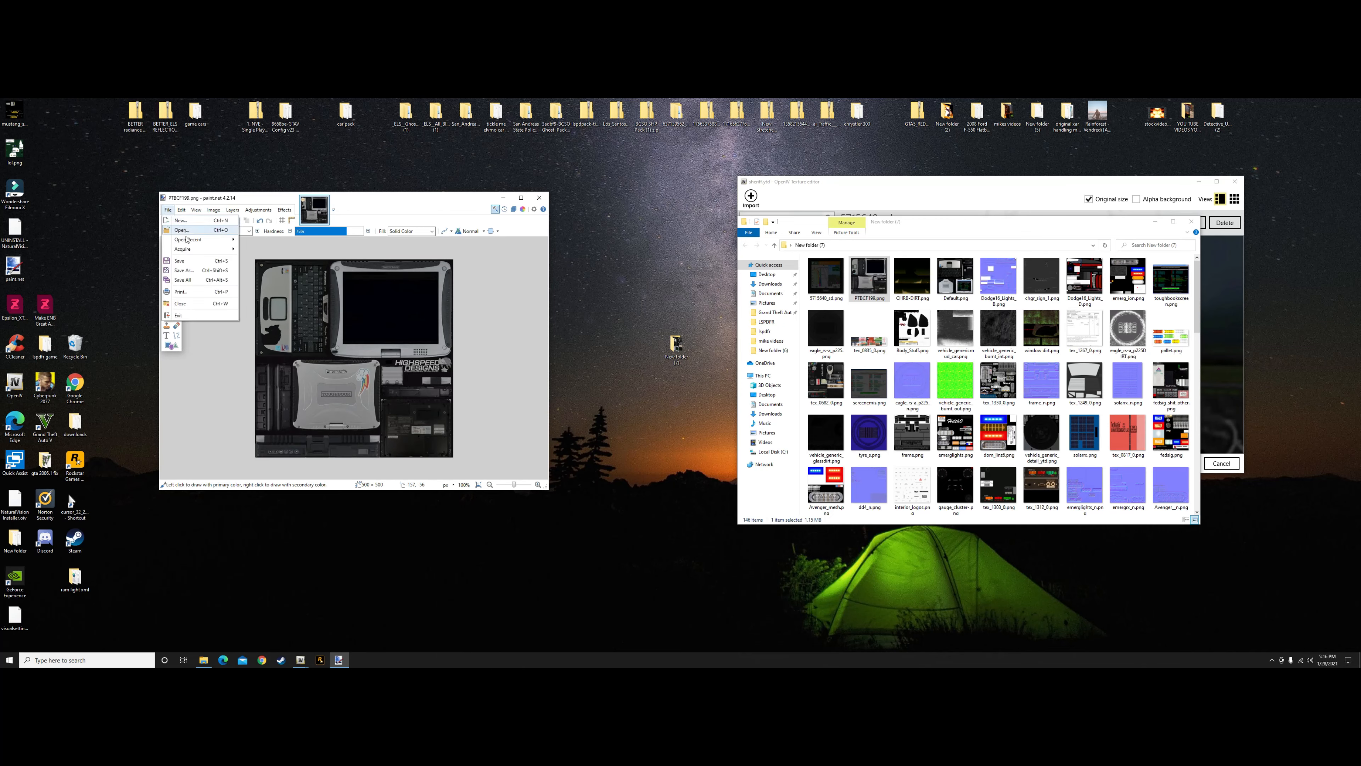
pyautogui.click(180, 261)
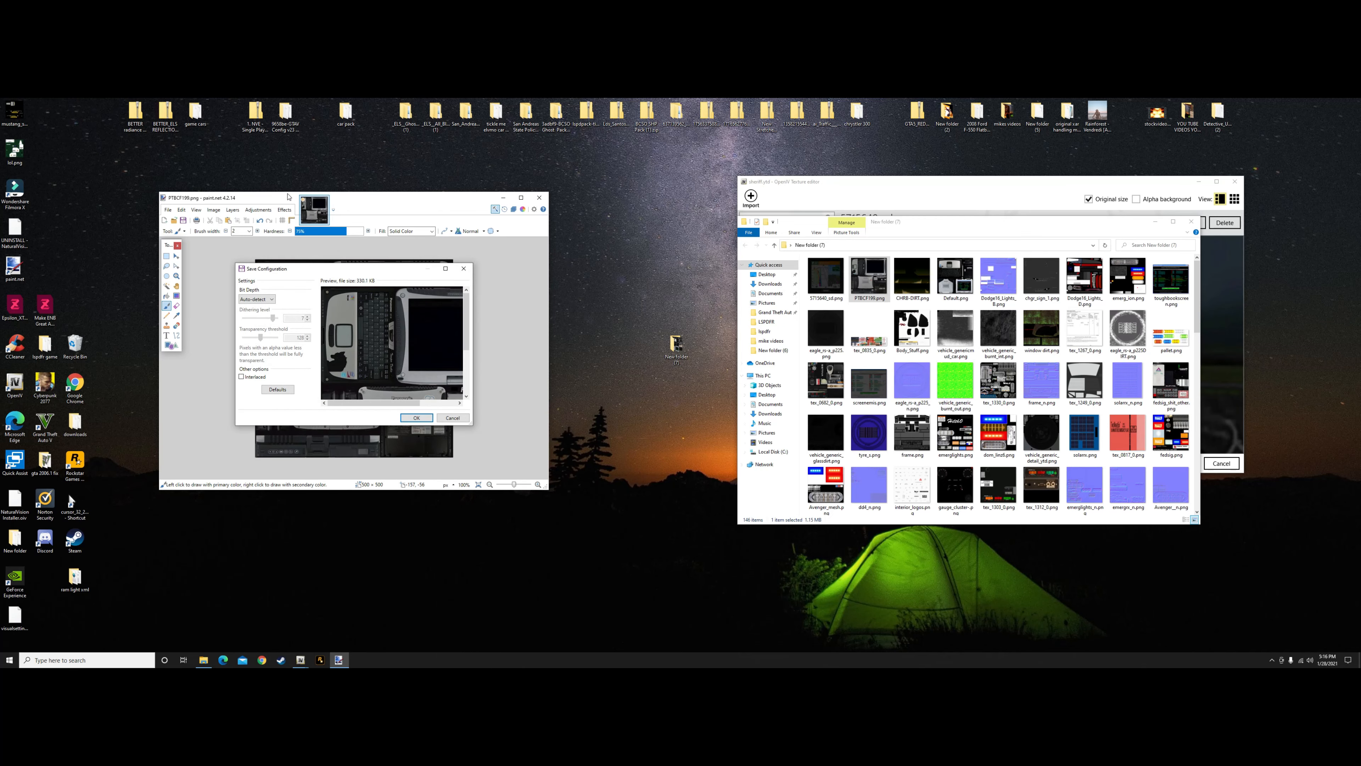
pyautogui.click(416, 417)
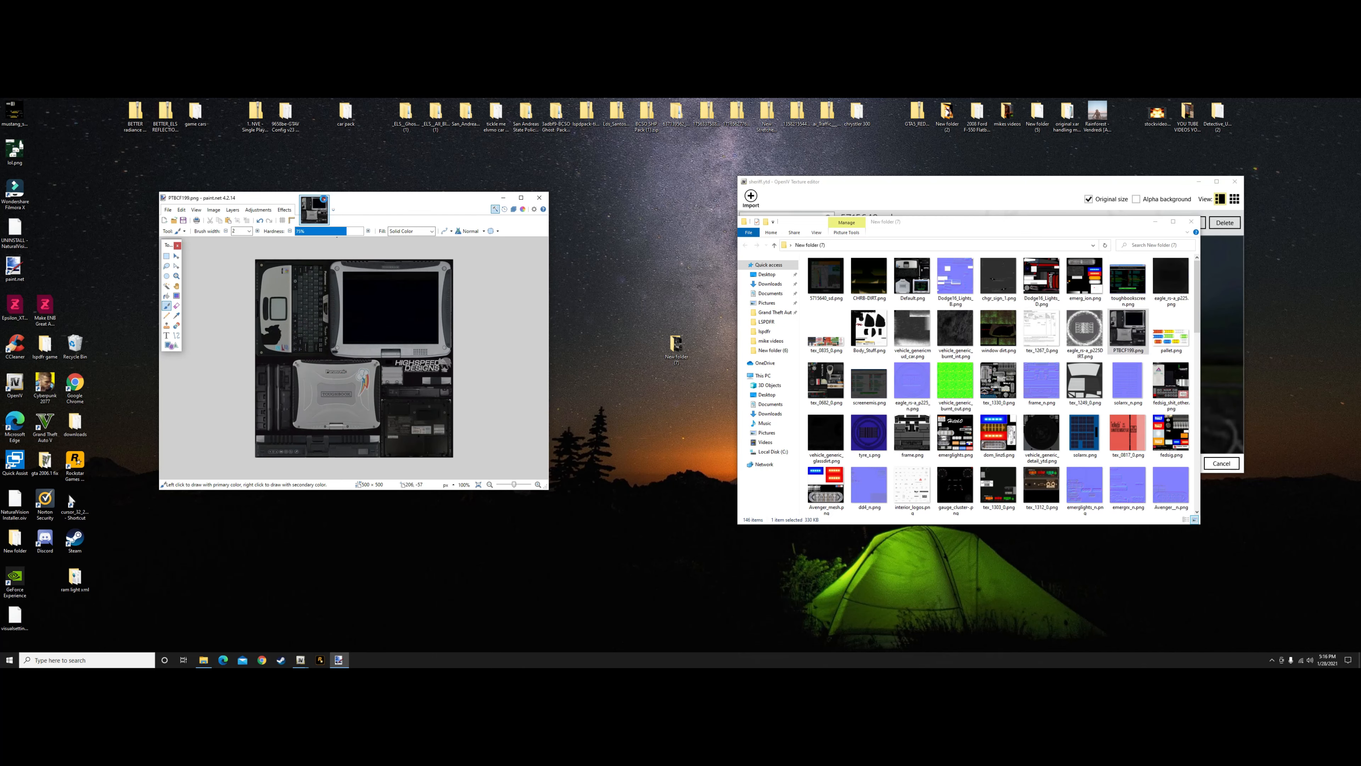
pyautogui.click(325, 199)
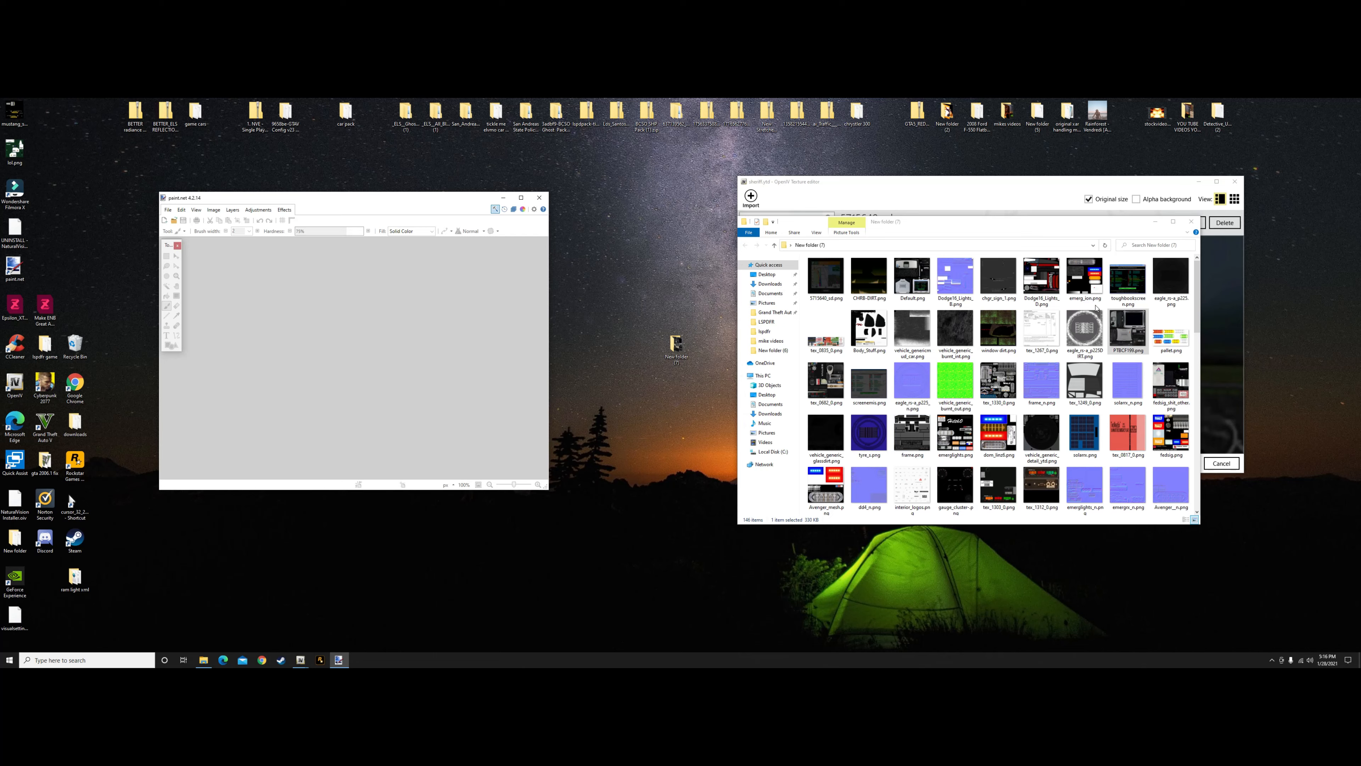
# Open toughbookscreen.png from the exported textures in paint.net and resize it to 600 pixels wide, keeping the aspect ratio
pyautogui.moveTo(1123, 283)
pyautogui.mouseDown()
pyautogui.moveTo(508, 410)
pyautogui.moveTo(473, 389)
pyautogui.mouseUp()
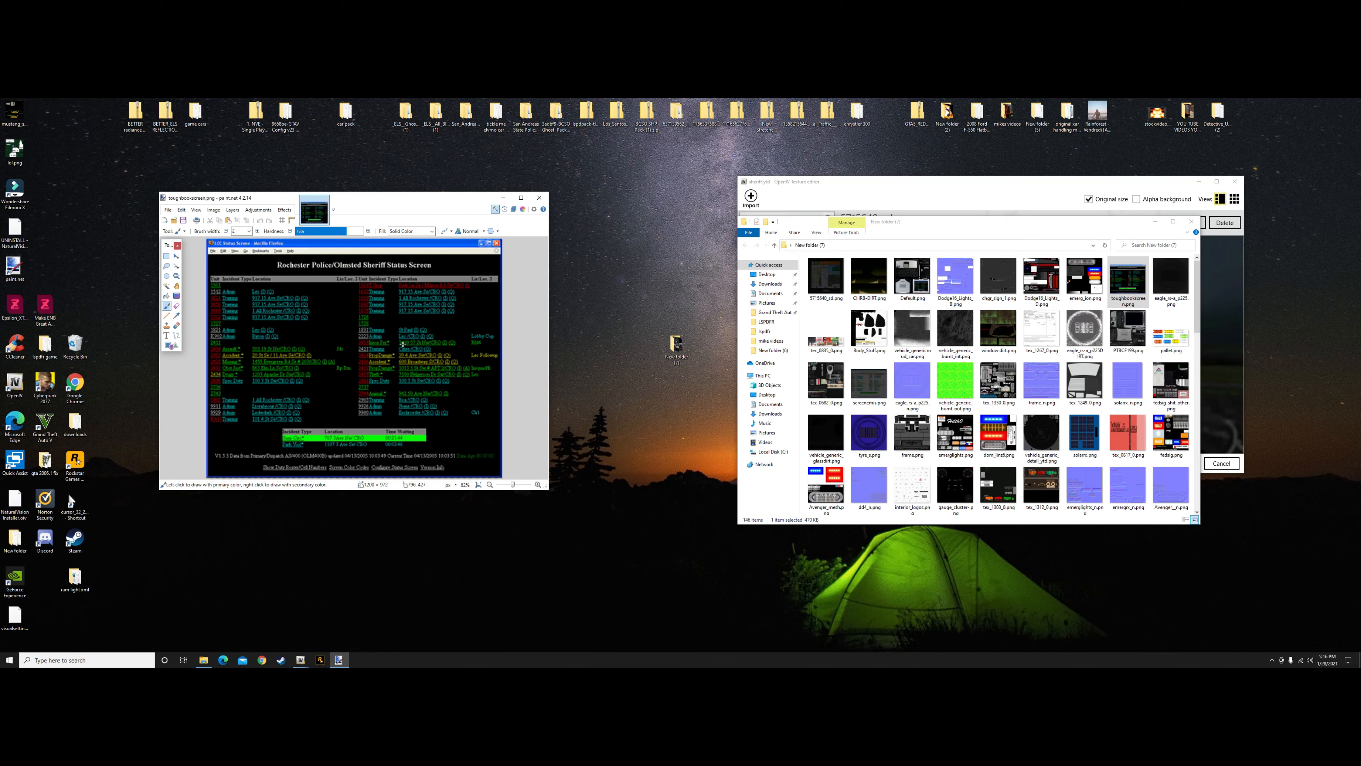
pyautogui.click(213, 210)
pyautogui.click(222, 232)
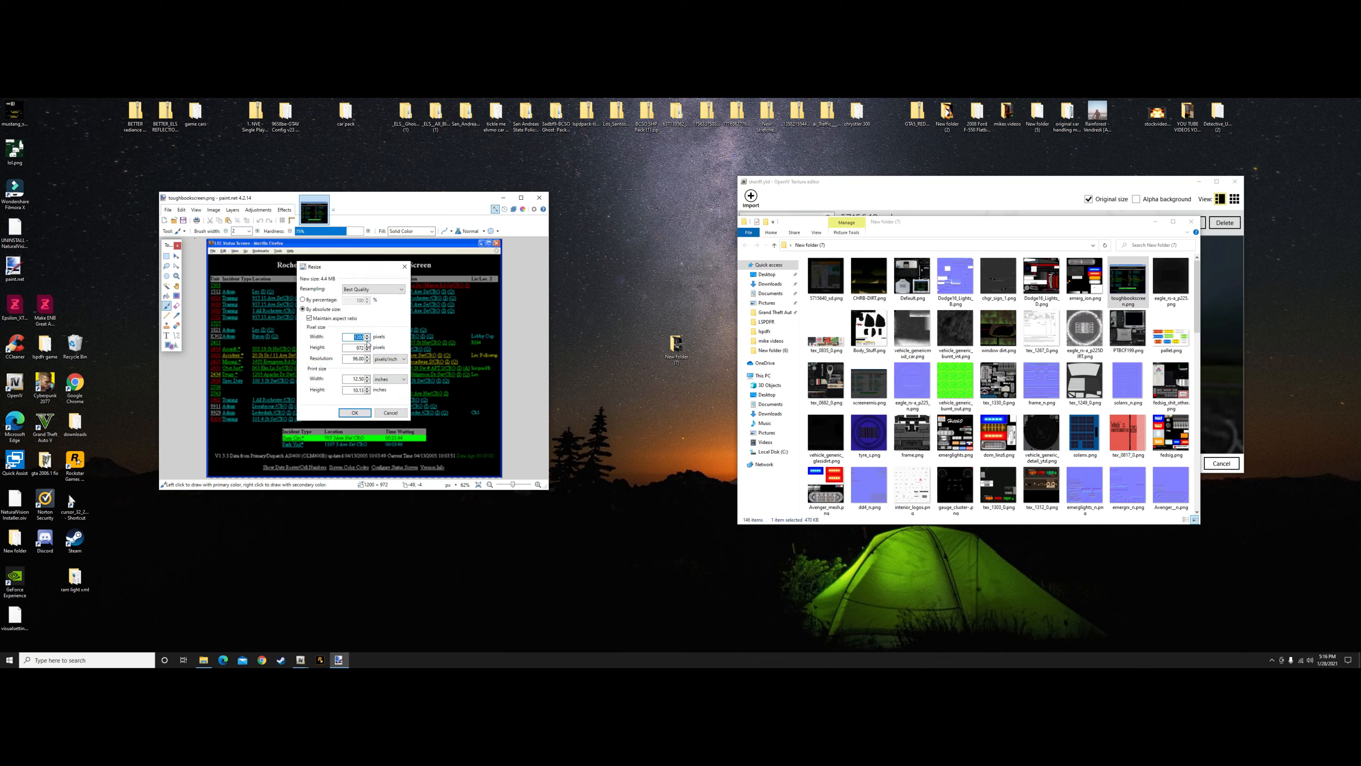
pyautogui.press('BackSpace')
pyautogui.write('6')
pyautogui.click(354, 412)
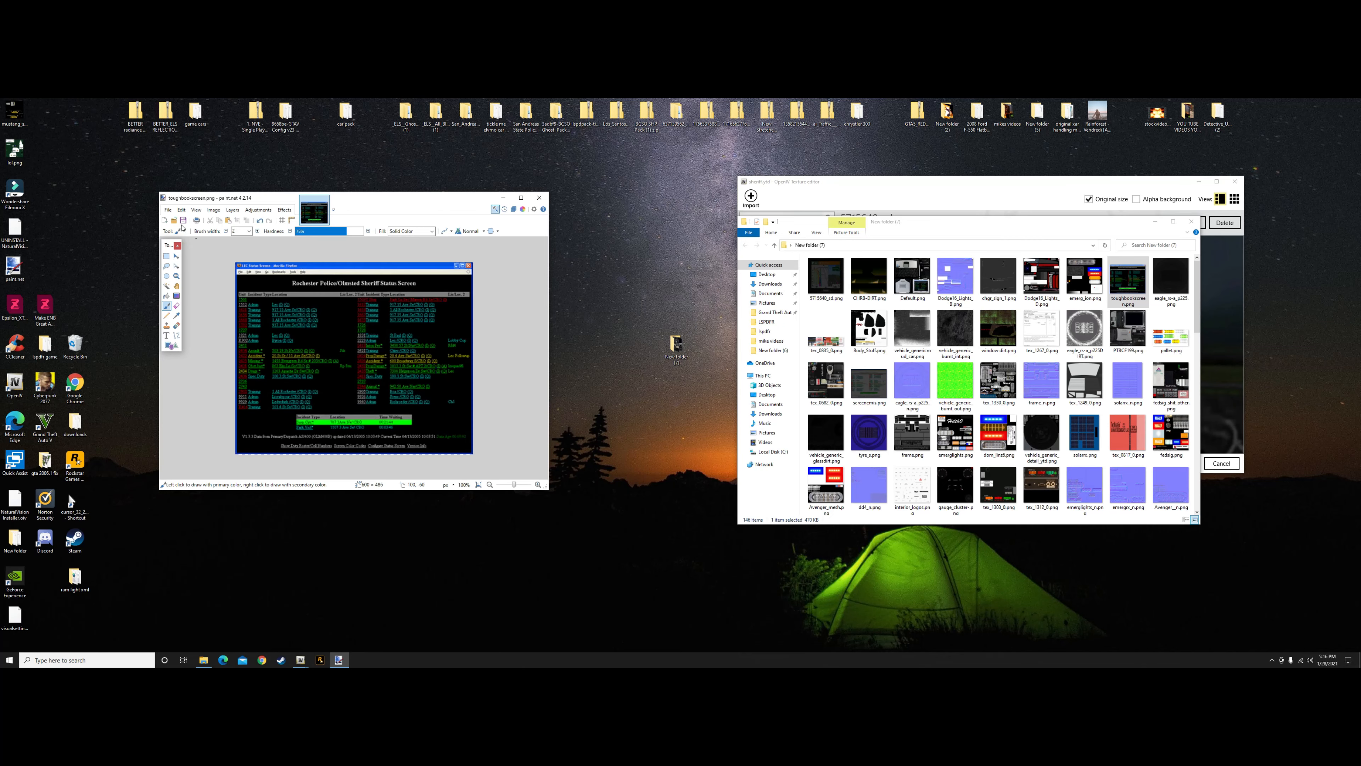
# Save toughbookscreen.png with the existing PNG settings and close the image
pyautogui.click(167, 210)
pyautogui.click(182, 264)
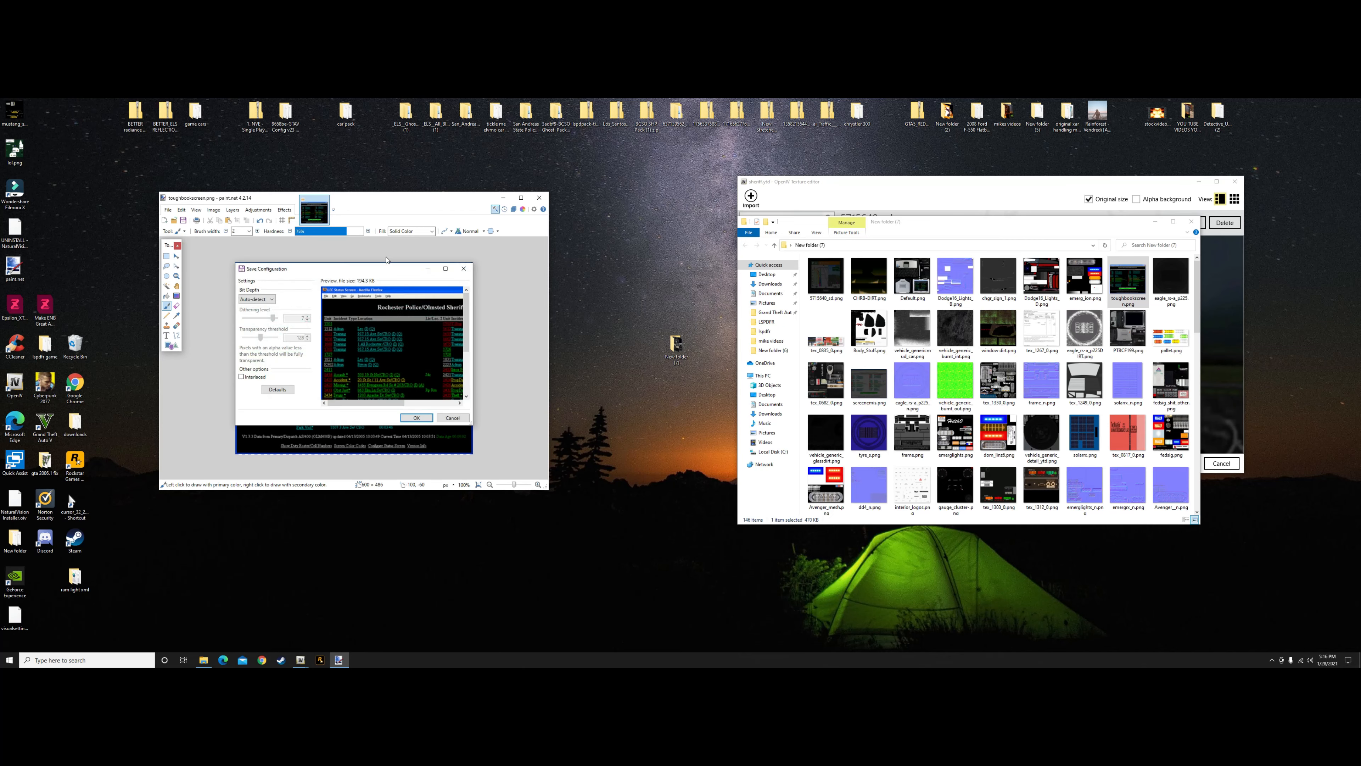
pyautogui.click(416, 418)
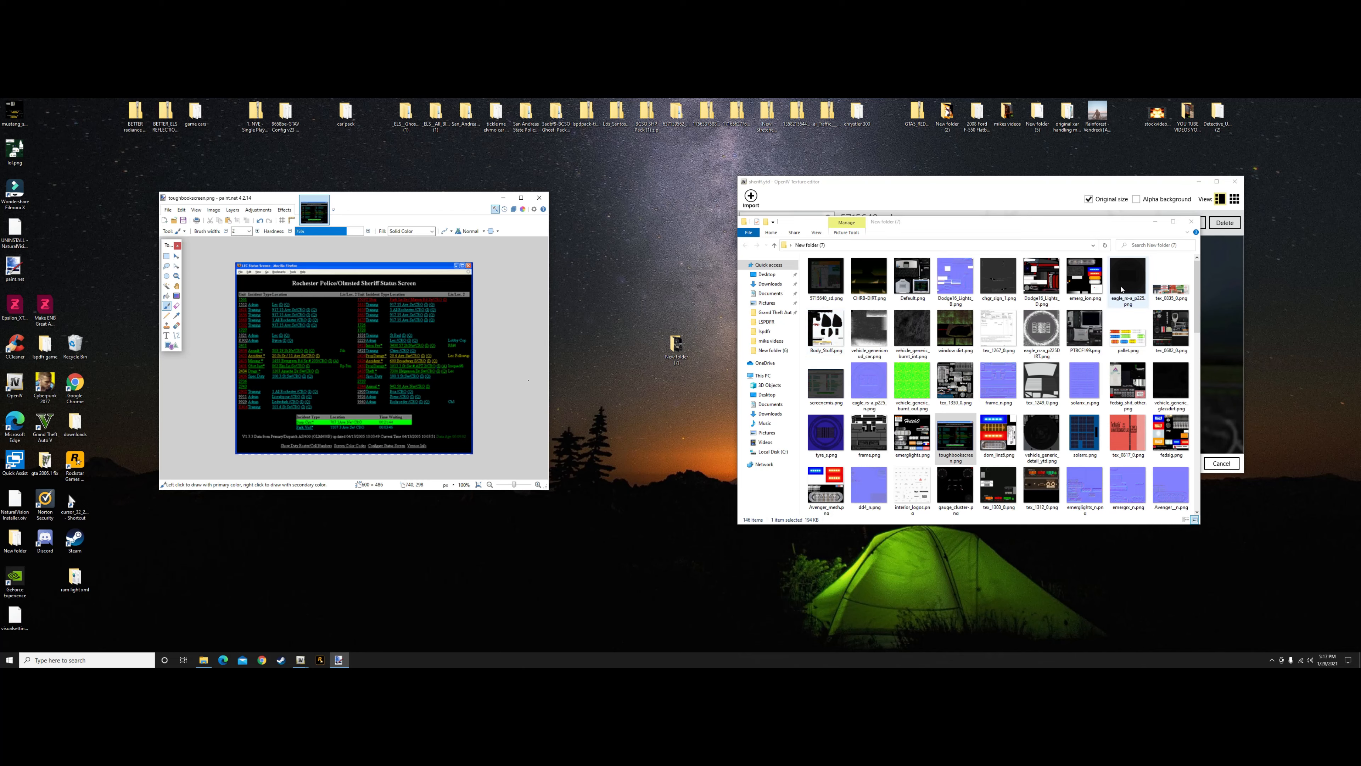
pyautogui.click(323, 200)
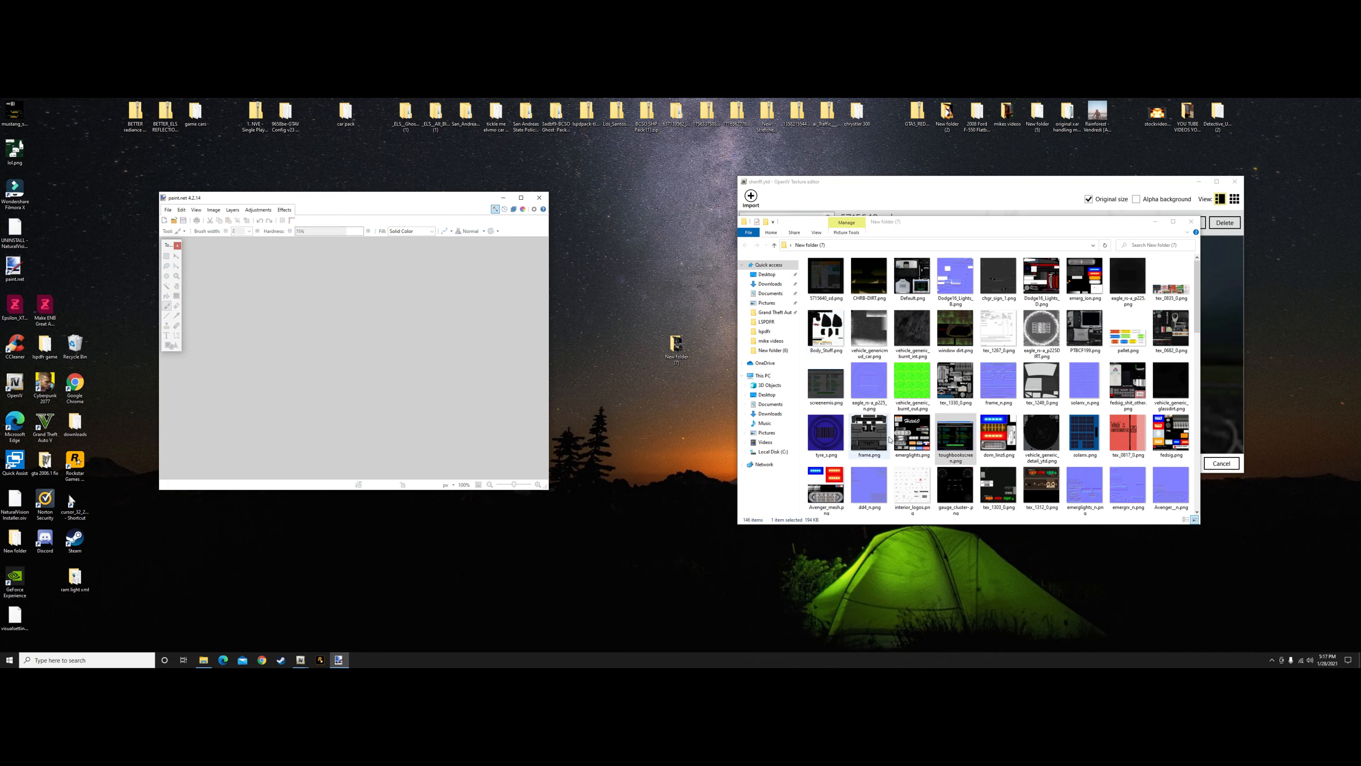
# Browse the exported textures, open fedsig_shit_other.png in paint.net and resize it to 300 by 300 pixels
pyautogui.scroll(-10, 1095, 420)
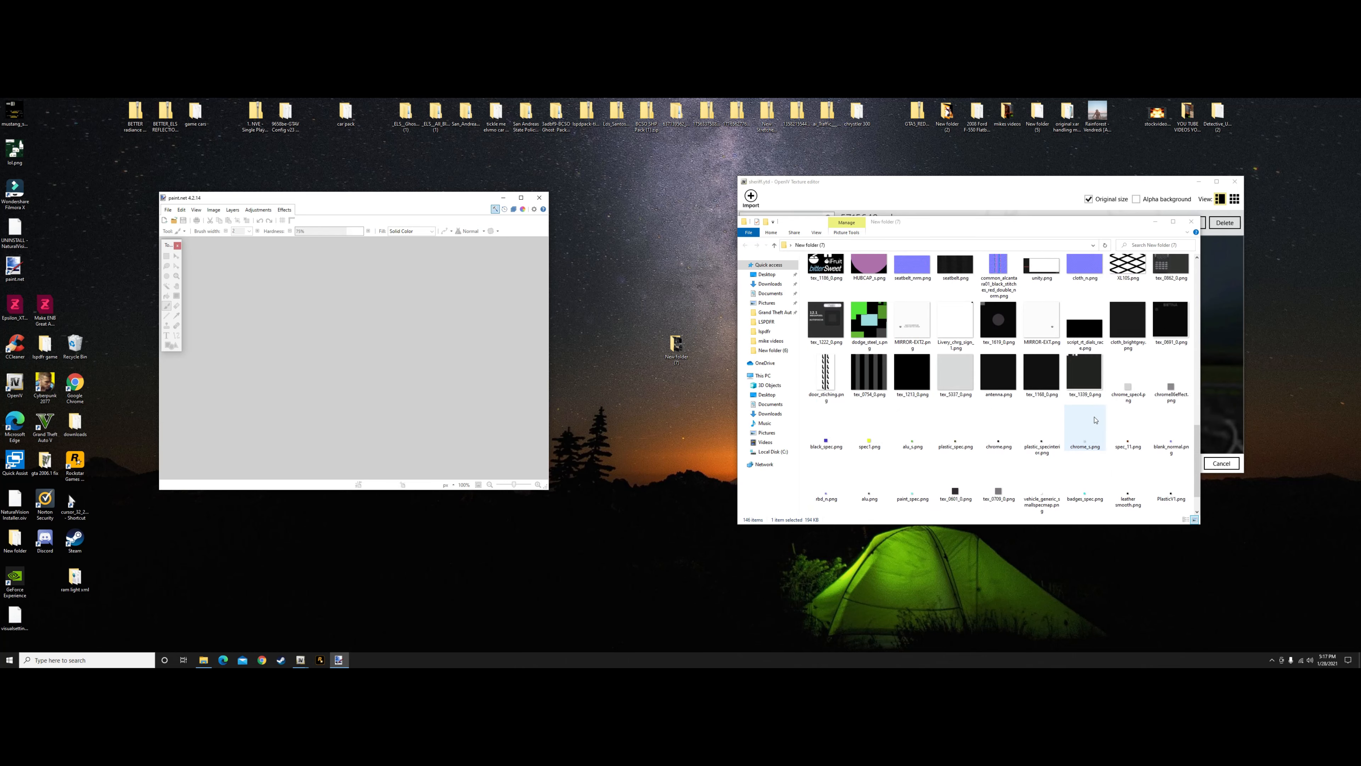
pyautogui.scroll(10, 1095, 420)
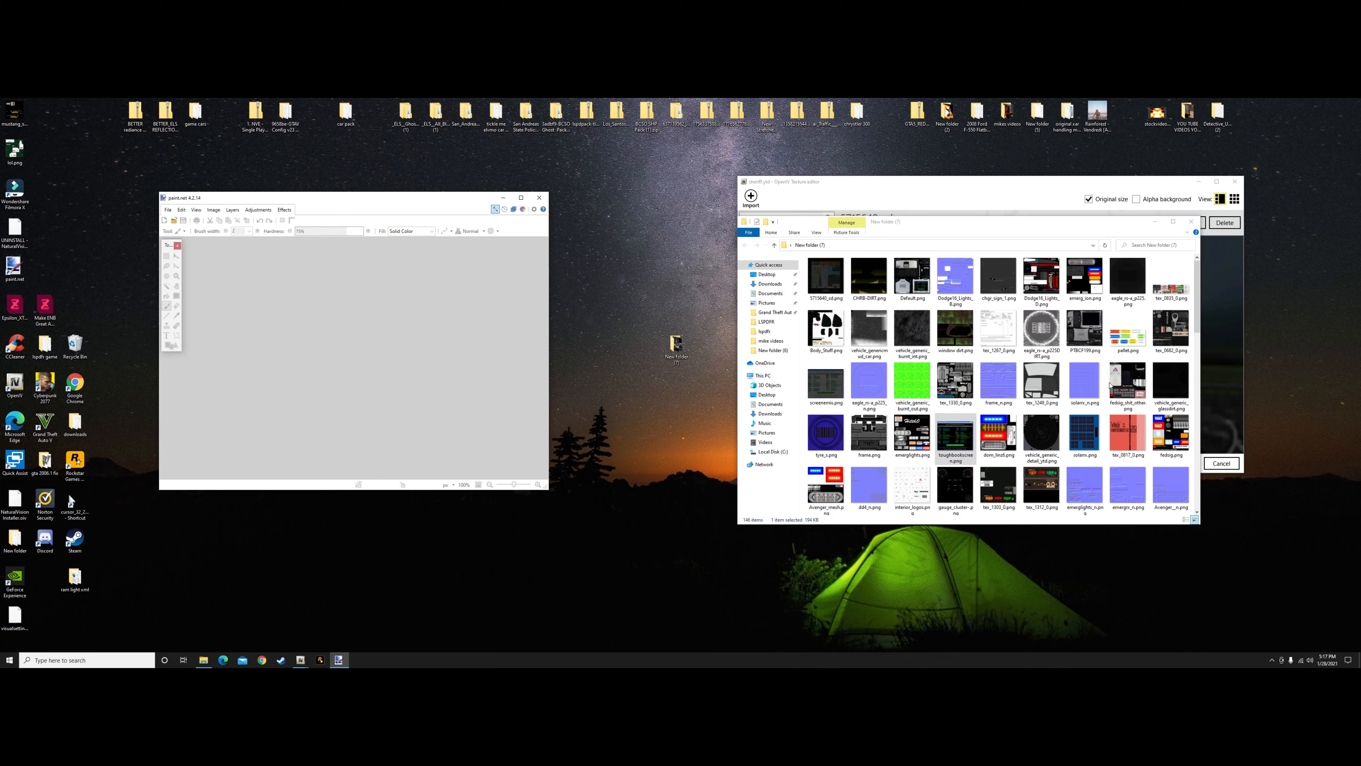
pyautogui.moveTo(1127, 384)
pyautogui.mouseDown()
pyautogui.moveTo(672, 341)
pyautogui.moveTo(404, 377)
pyautogui.mouseUp()
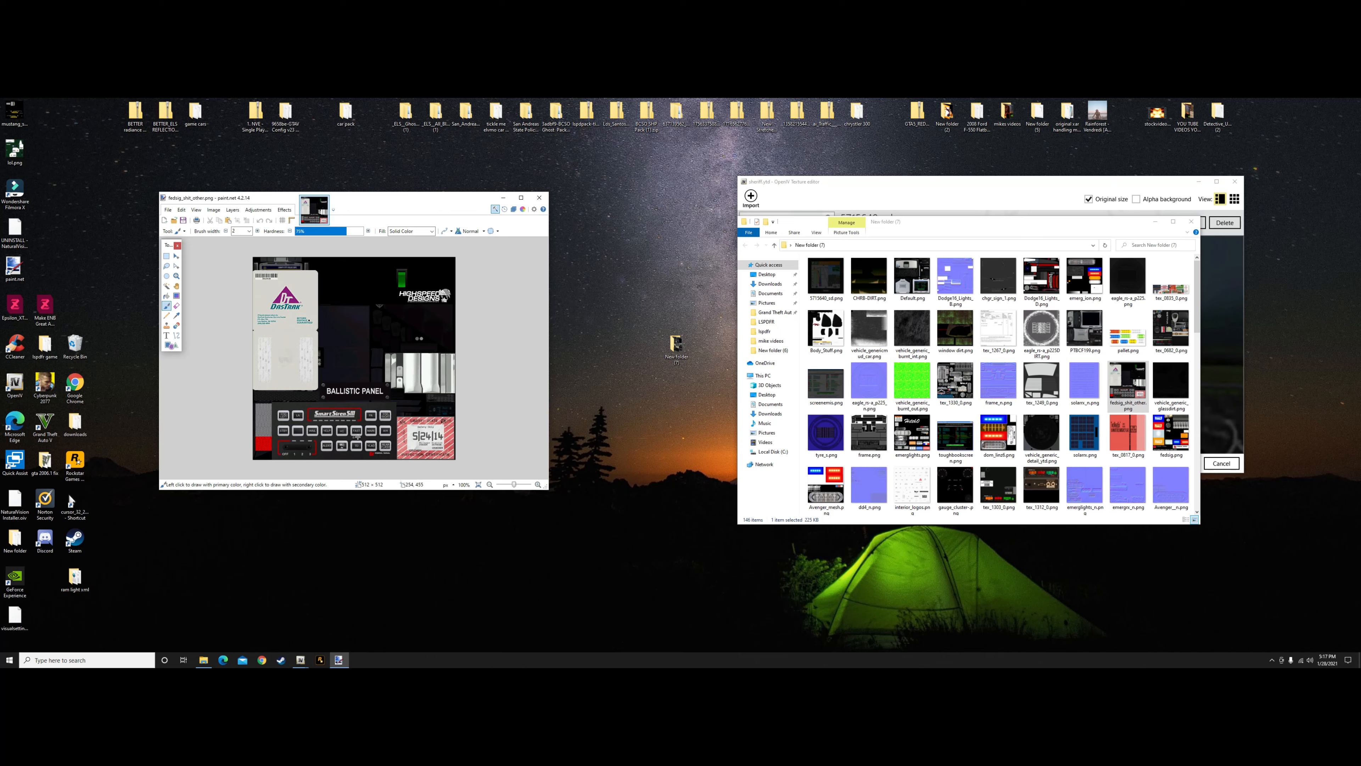
pyautogui.click(213, 209)
pyautogui.click(224, 229)
pyautogui.press('BackSpace')
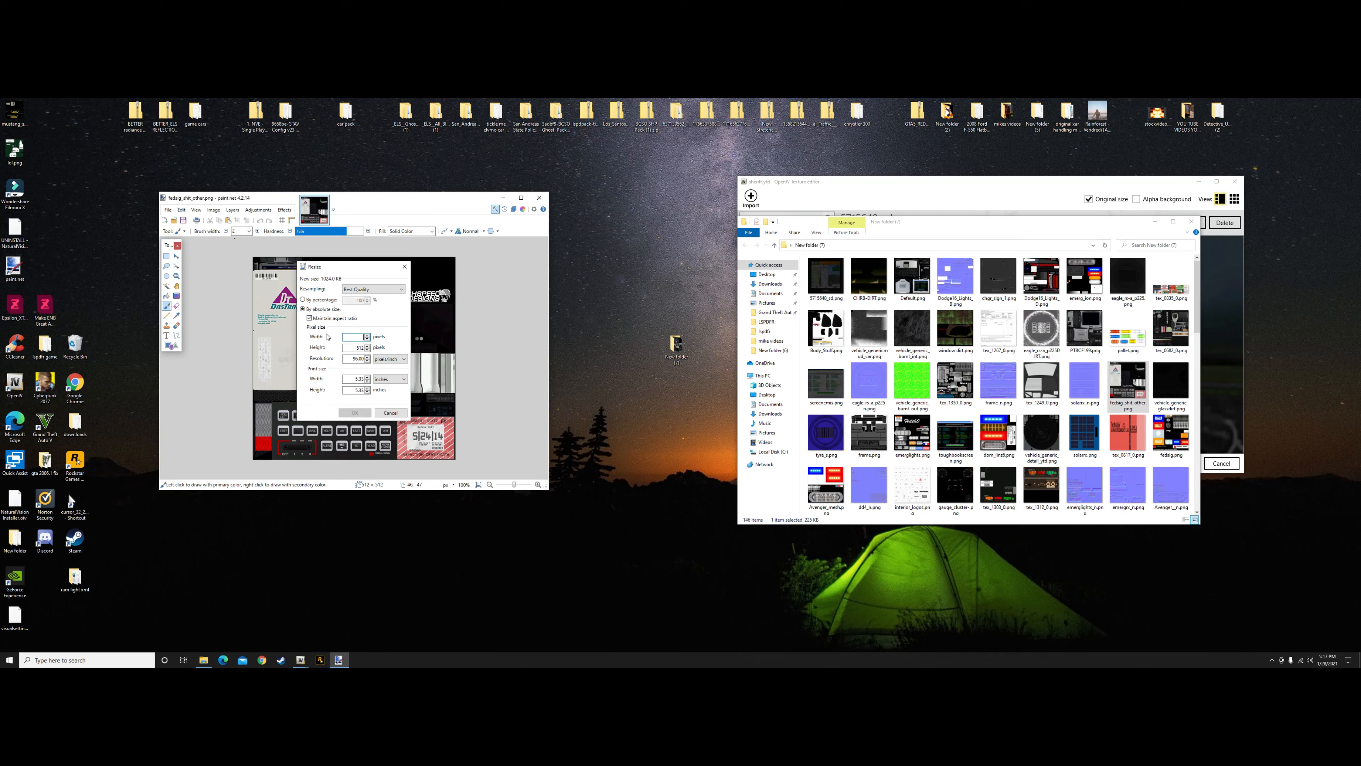
pyautogui.write('300')
pyautogui.press('Return')
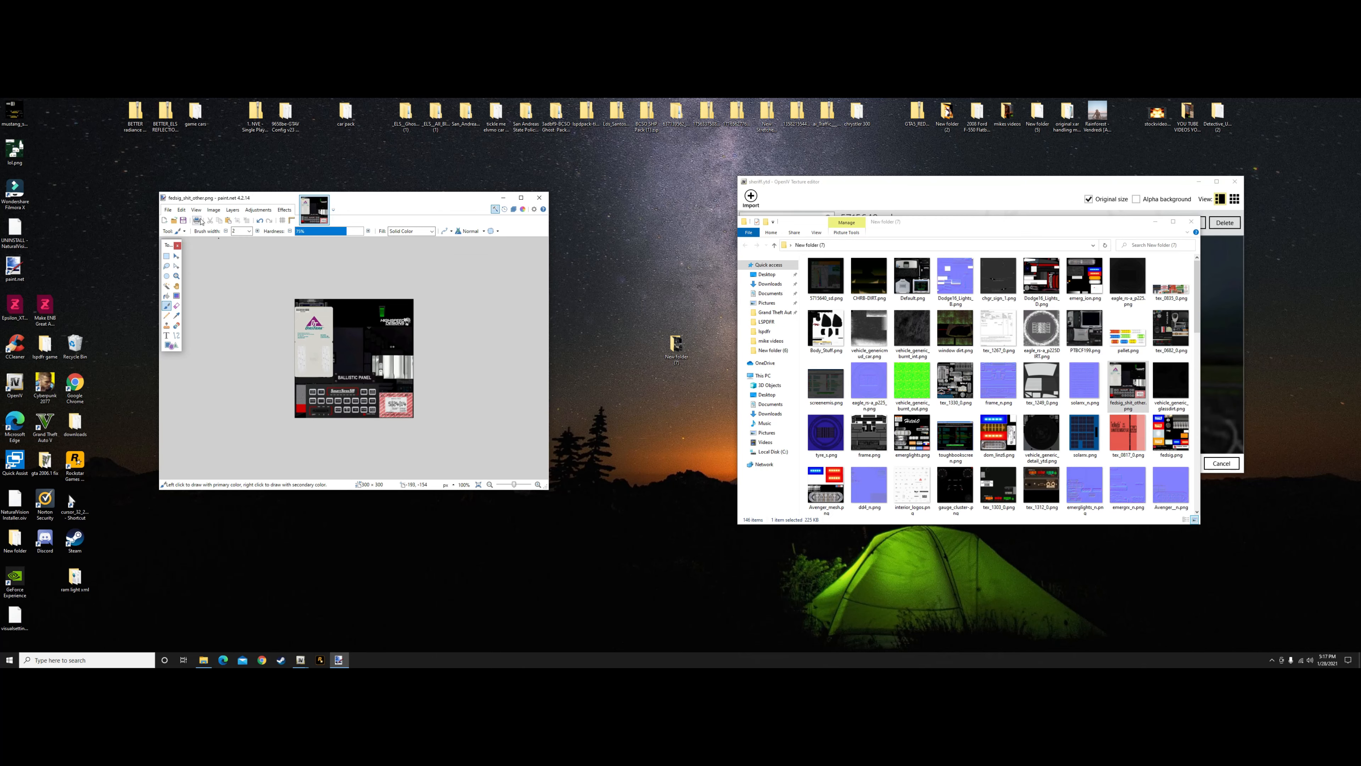
# Save fedsig_shit_other.png with the existing PNG settings, look through the remaining exported textures and close the image
pyautogui.click(168, 210)
pyautogui.click(185, 260)
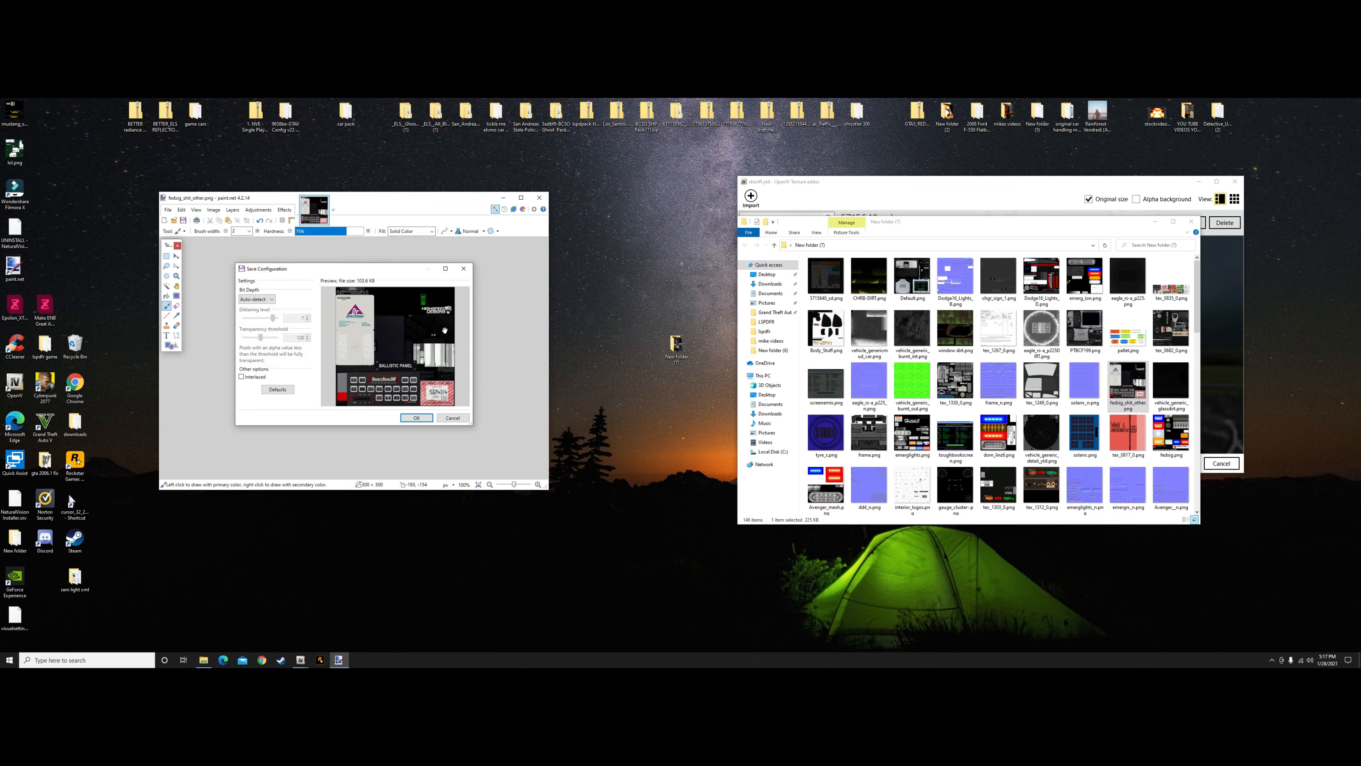
pyautogui.click(416, 417)
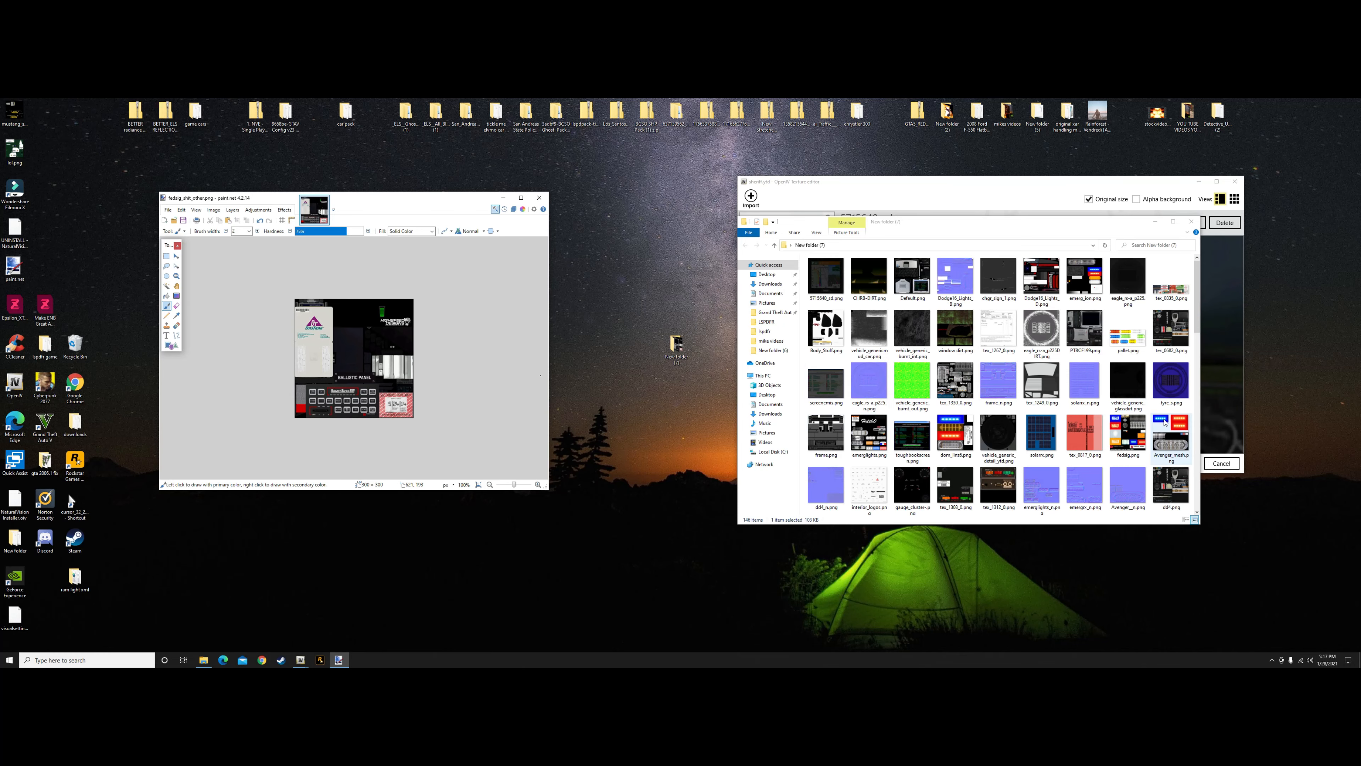
pyautogui.scroll(-5, 1164, 422)
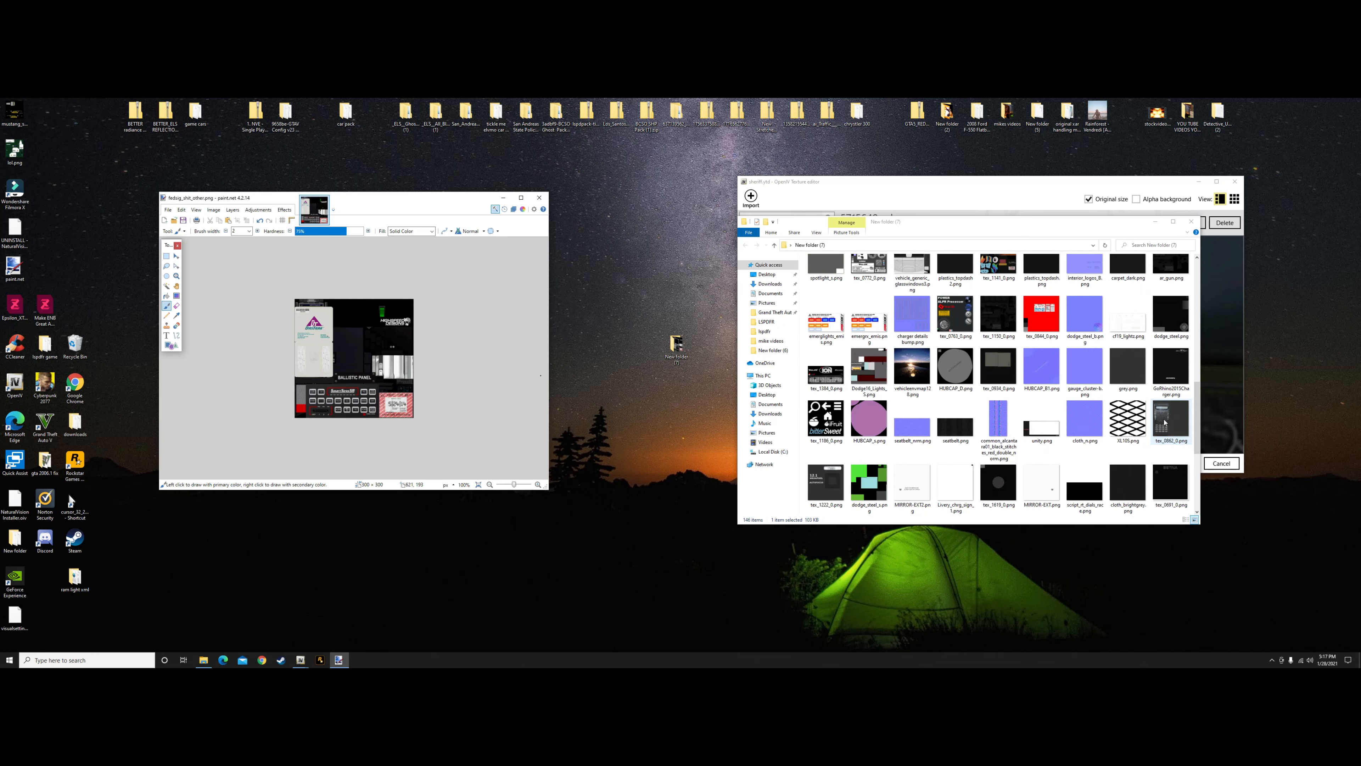
pyautogui.scroll(-2, 1007, 395)
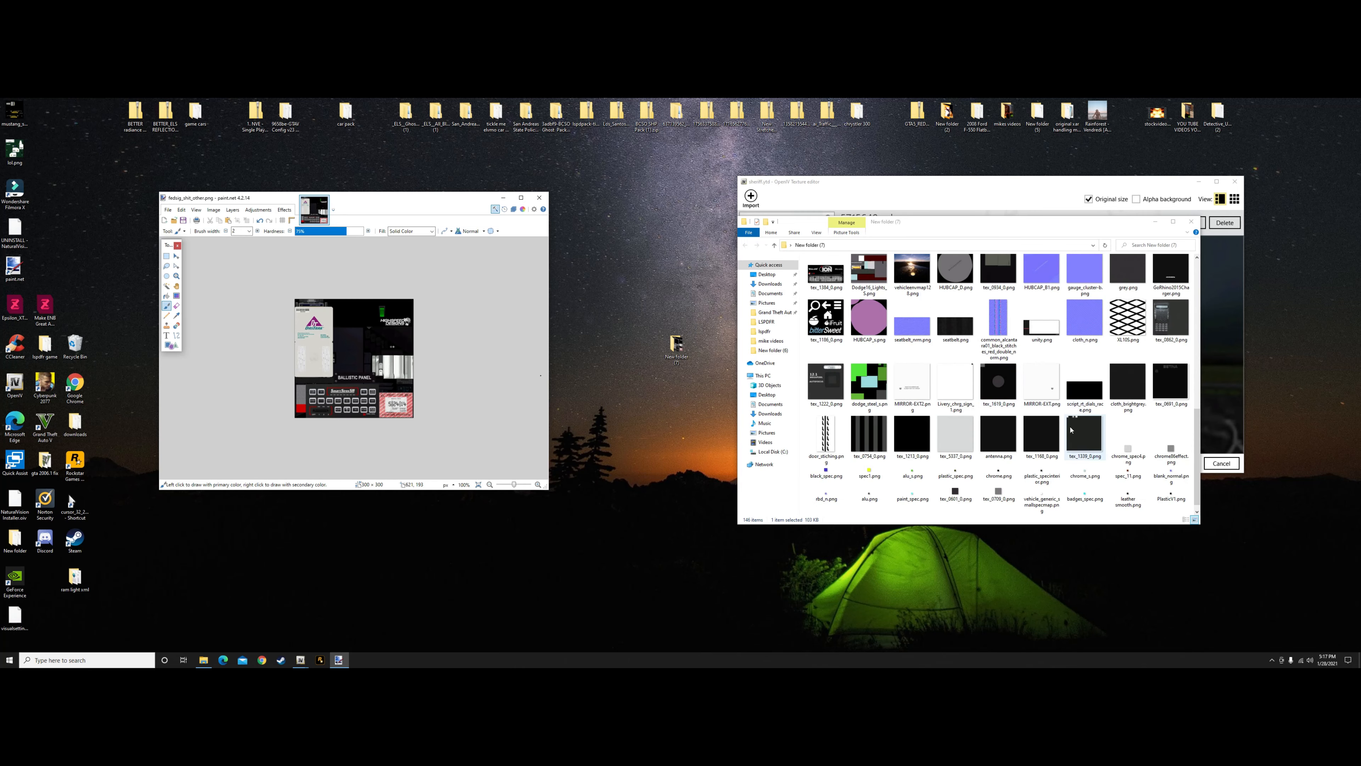
pyautogui.scroll(5, 1072, 429)
pyautogui.scroll(3, 1072, 429)
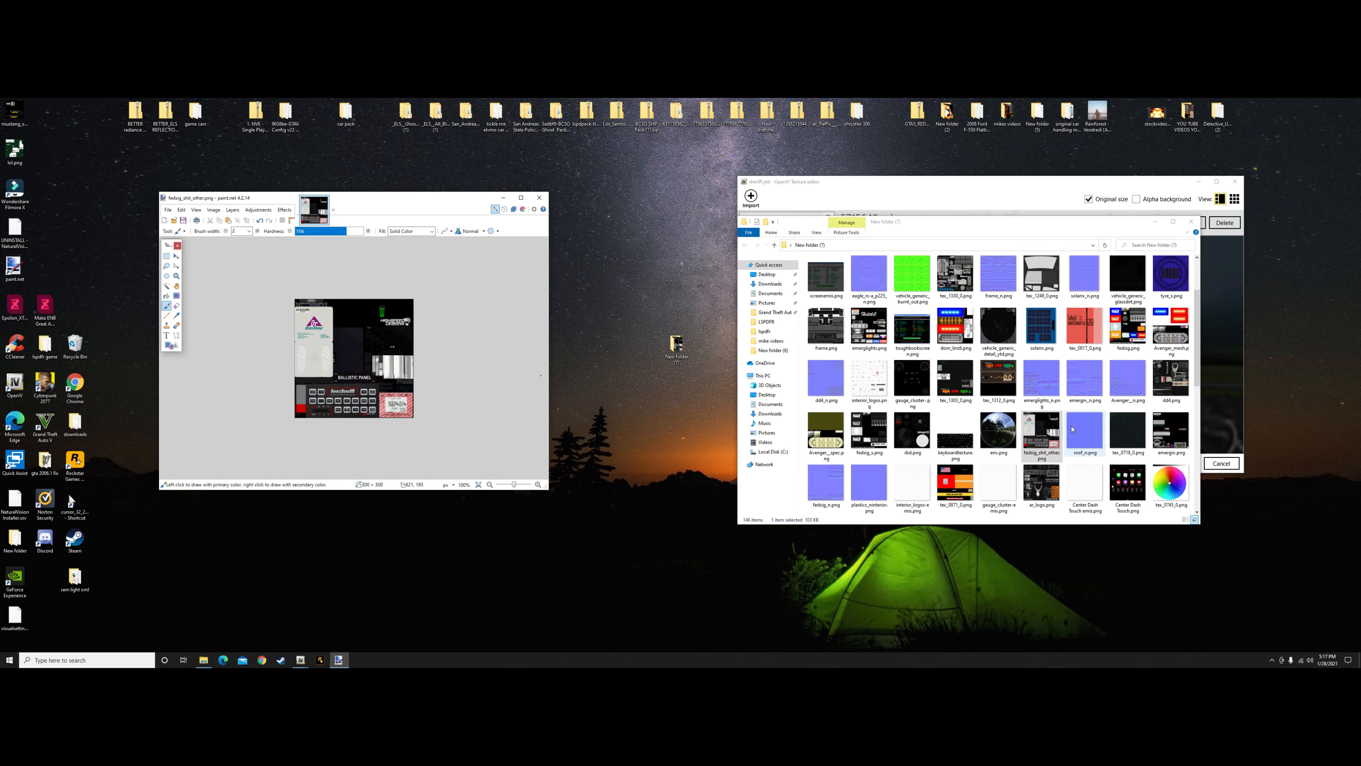
pyautogui.scroll(2, 1072, 429)
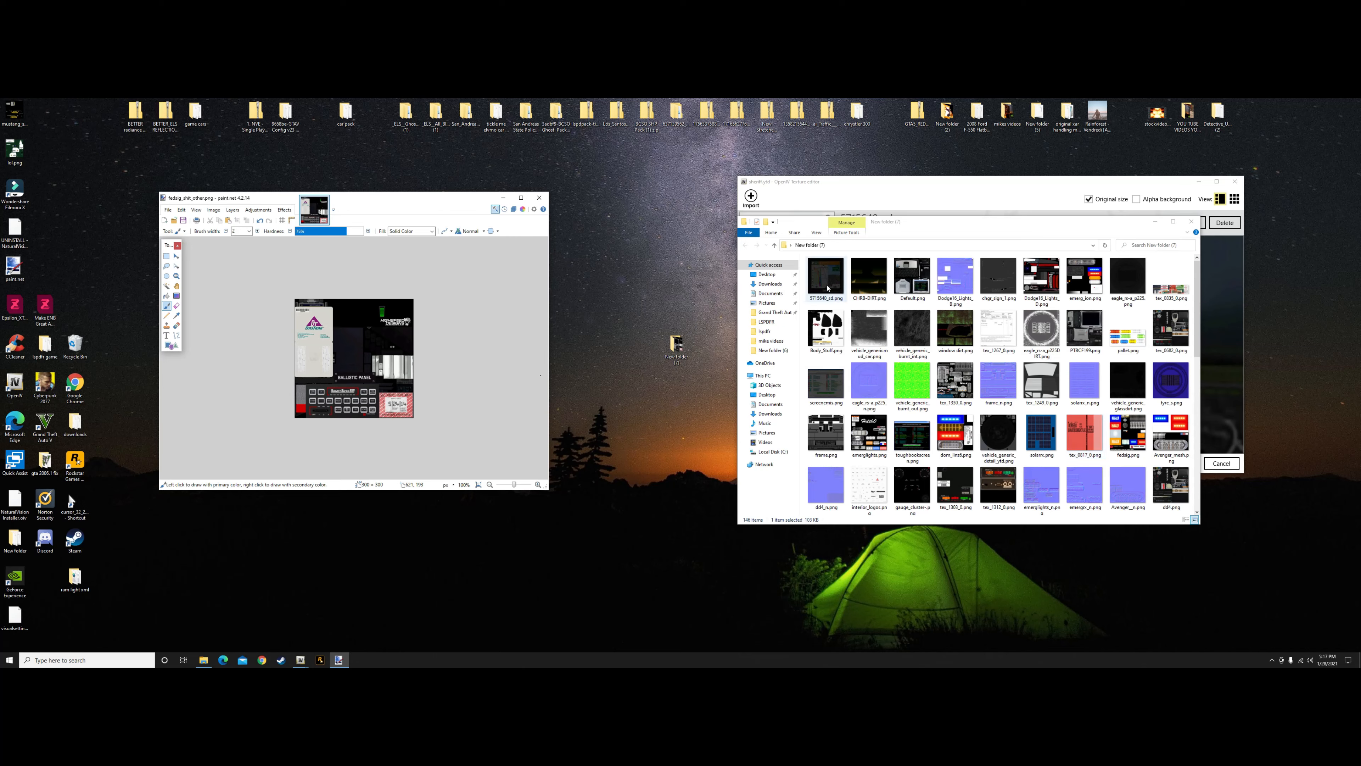
pyautogui.click(324, 201)
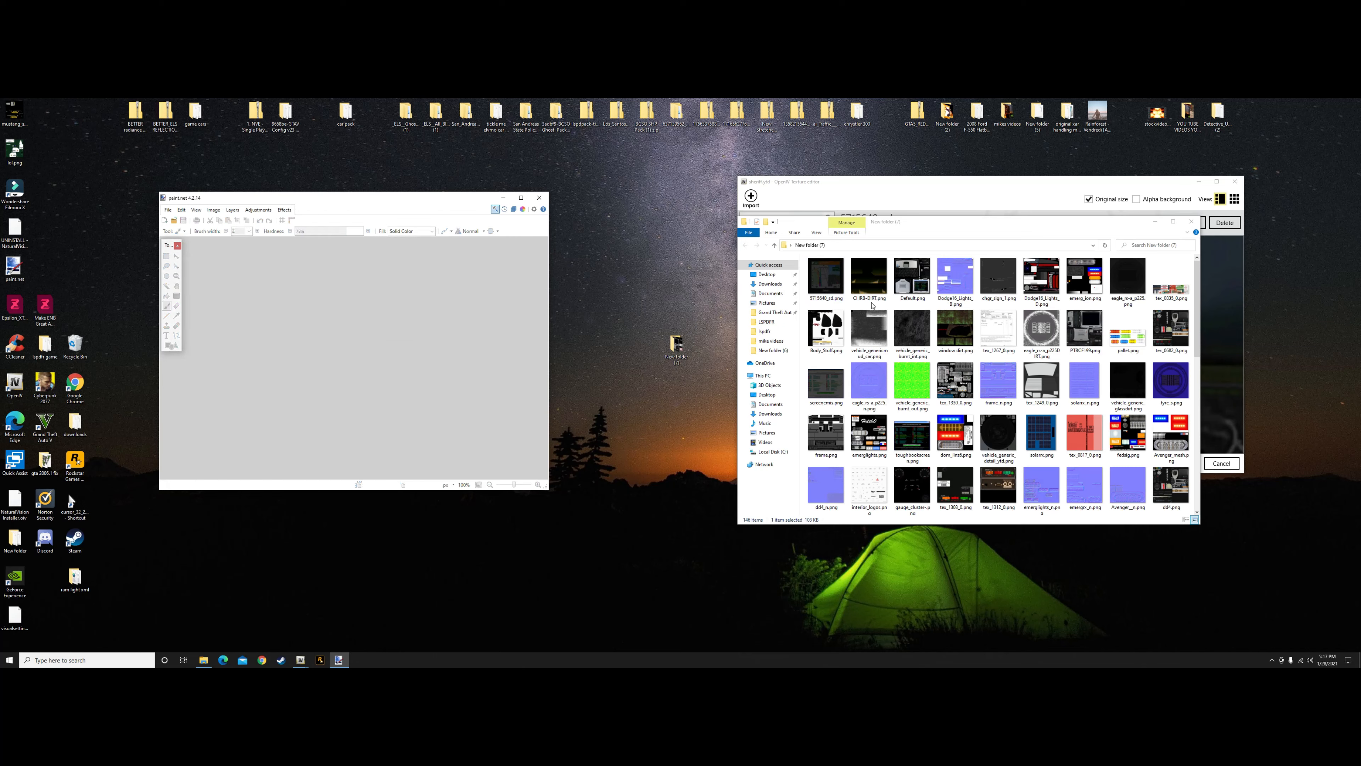
# Open the Garmin GPS screen texture from the exported textures in paint.net and resize it to 2000 by 2000 pixels
pyautogui.moveTo(825, 276)
pyautogui.mouseDown()
pyautogui.moveTo(404, 380)
pyautogui.moveTo(343, 316)
pyautogui.mouseUp()
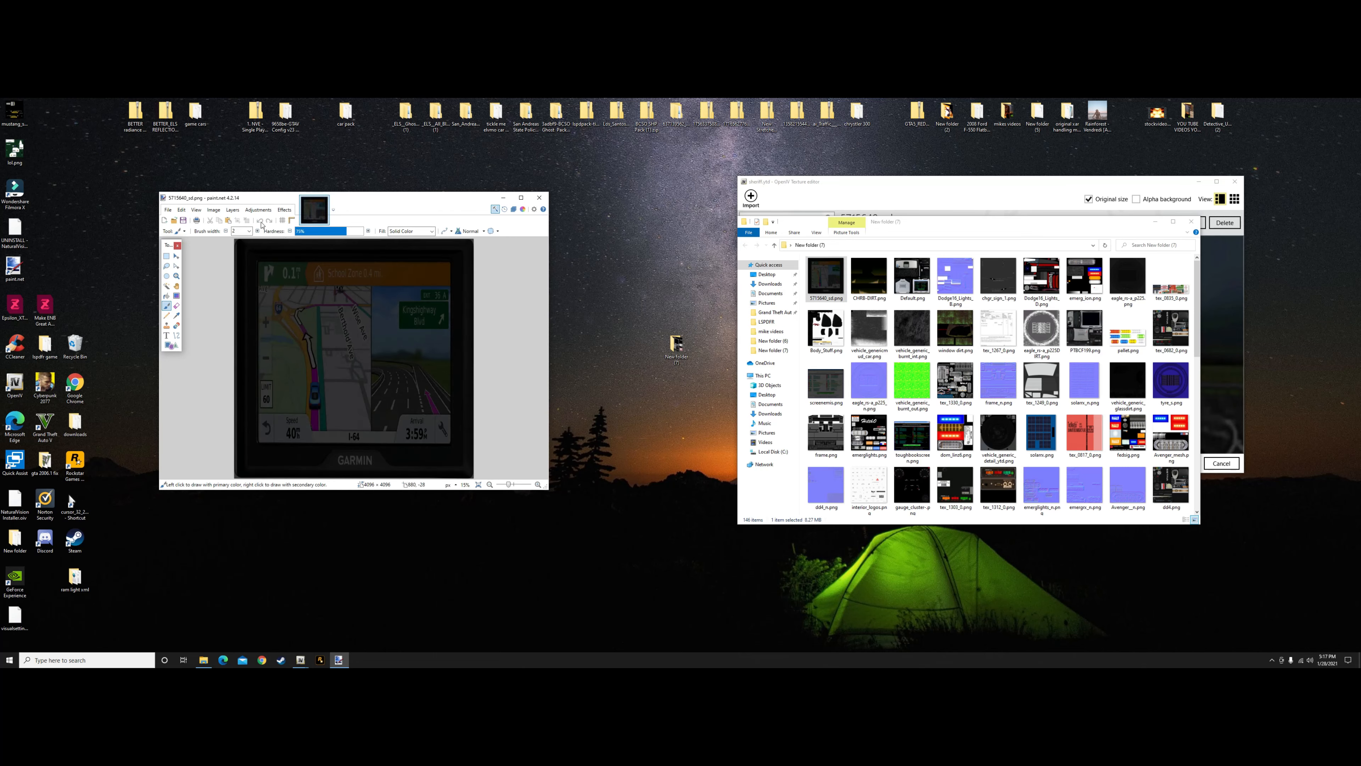
pyautogui.click(213, 209)
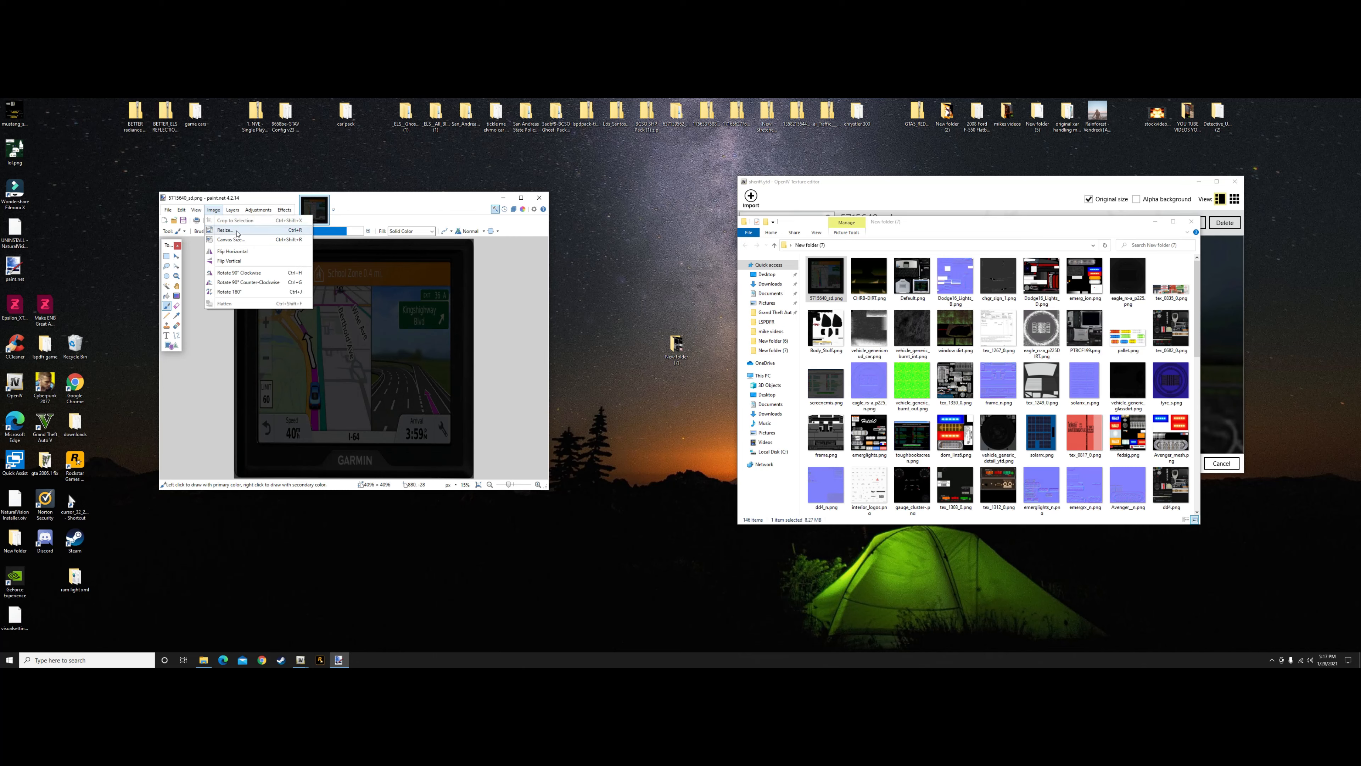
pyautogui.click(225, 229)
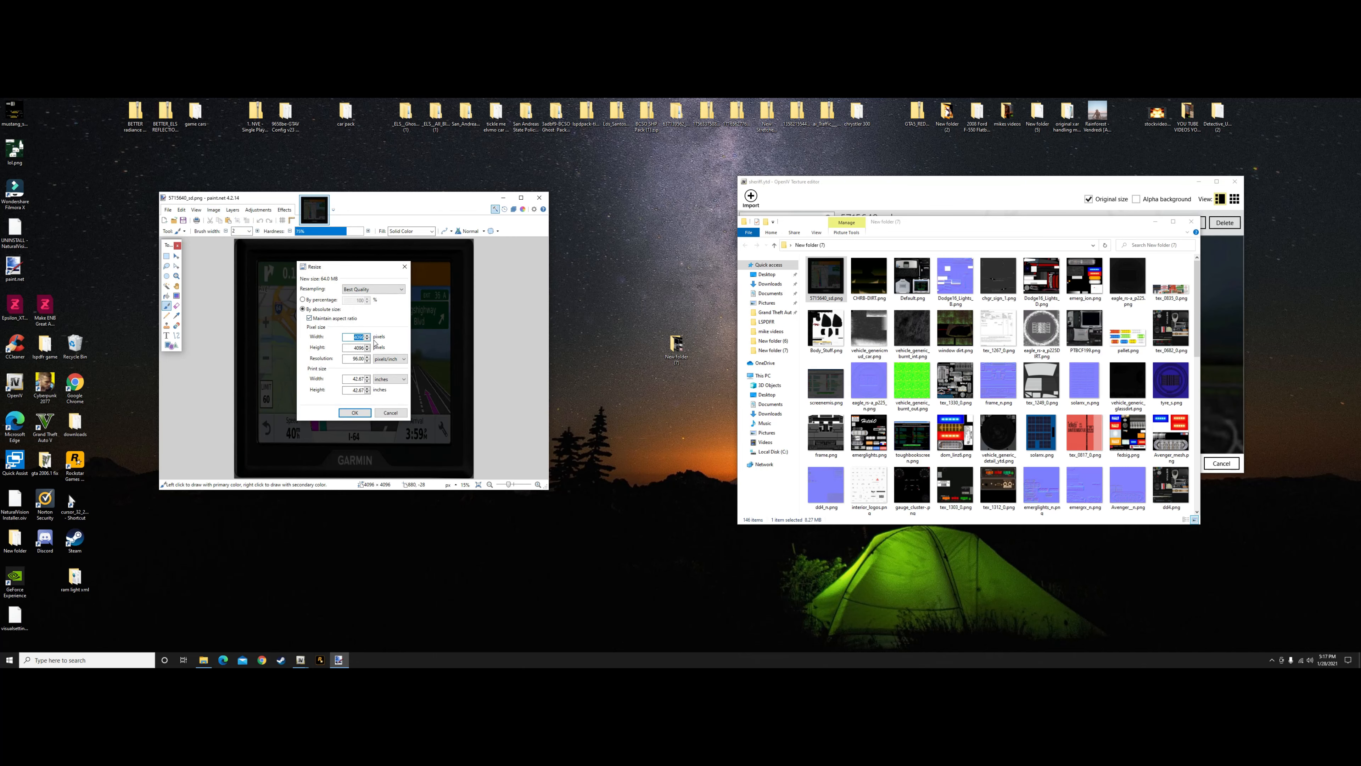
pyautogui.press('BackSpace')
pyautogui.write('2000')
pyautogui.click(354, 412)
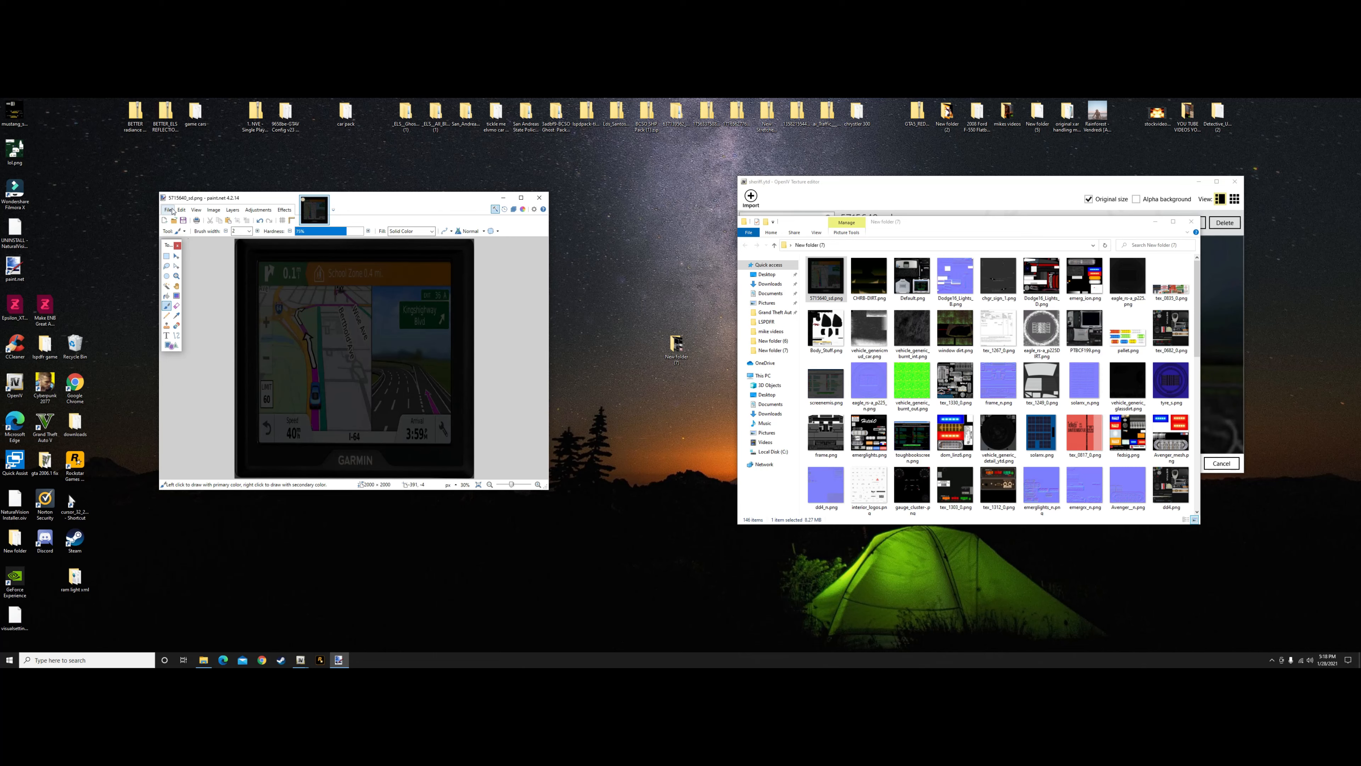
# Save the Garmin GPS screen texture with the existing PNG settings and close the image
pyautogui.click(168, 209)
pyautogui.click(179, 261)
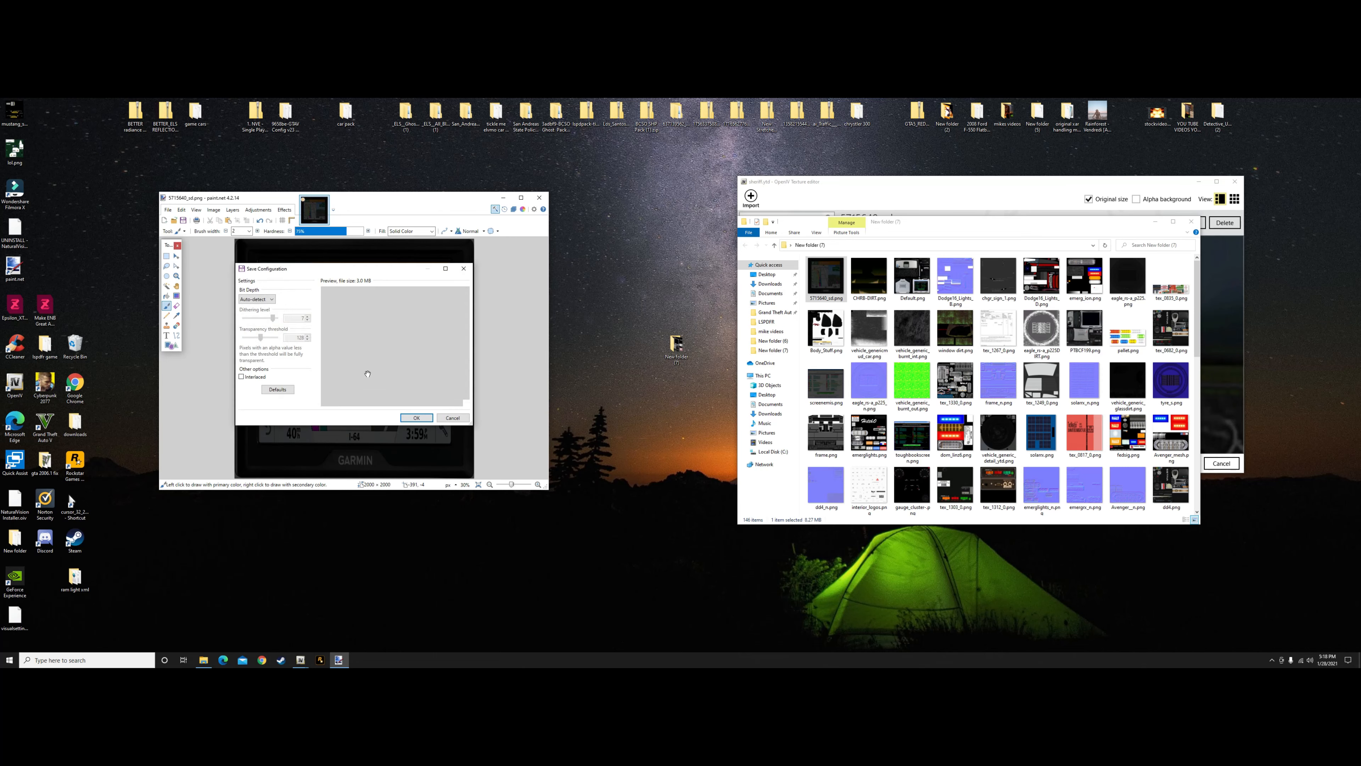
pyautogui.click(420, 417)
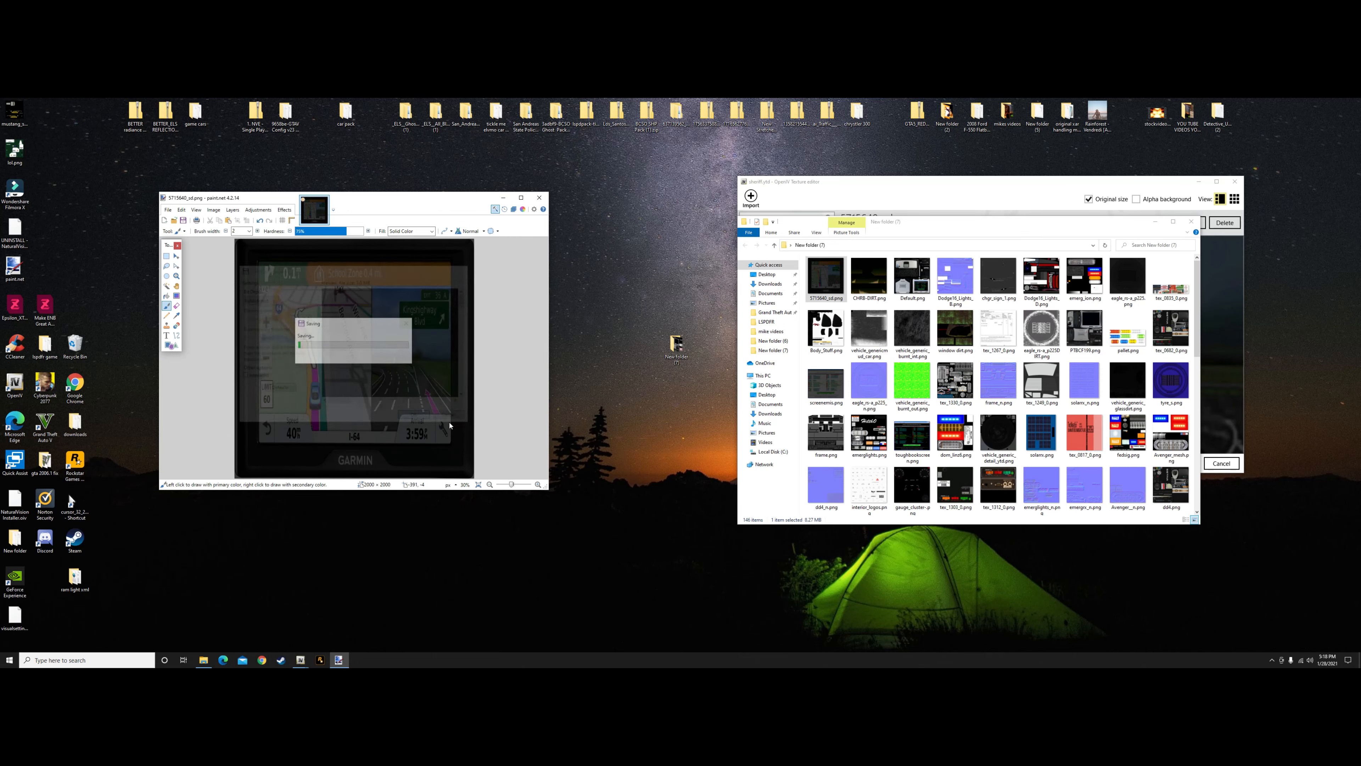
pyautogui.click(326, 200)
# Open CHRB-DIRT.png from the exported textures in paint.net and resize it to 500 by 500 pixels
pyautogui.moveTo(869, 276)
pyautogui.mouseDown()
pyautogui.moveTo(696, 321)
pyautogui.moveTo(424, 340)
pyautogui.mouseUp()
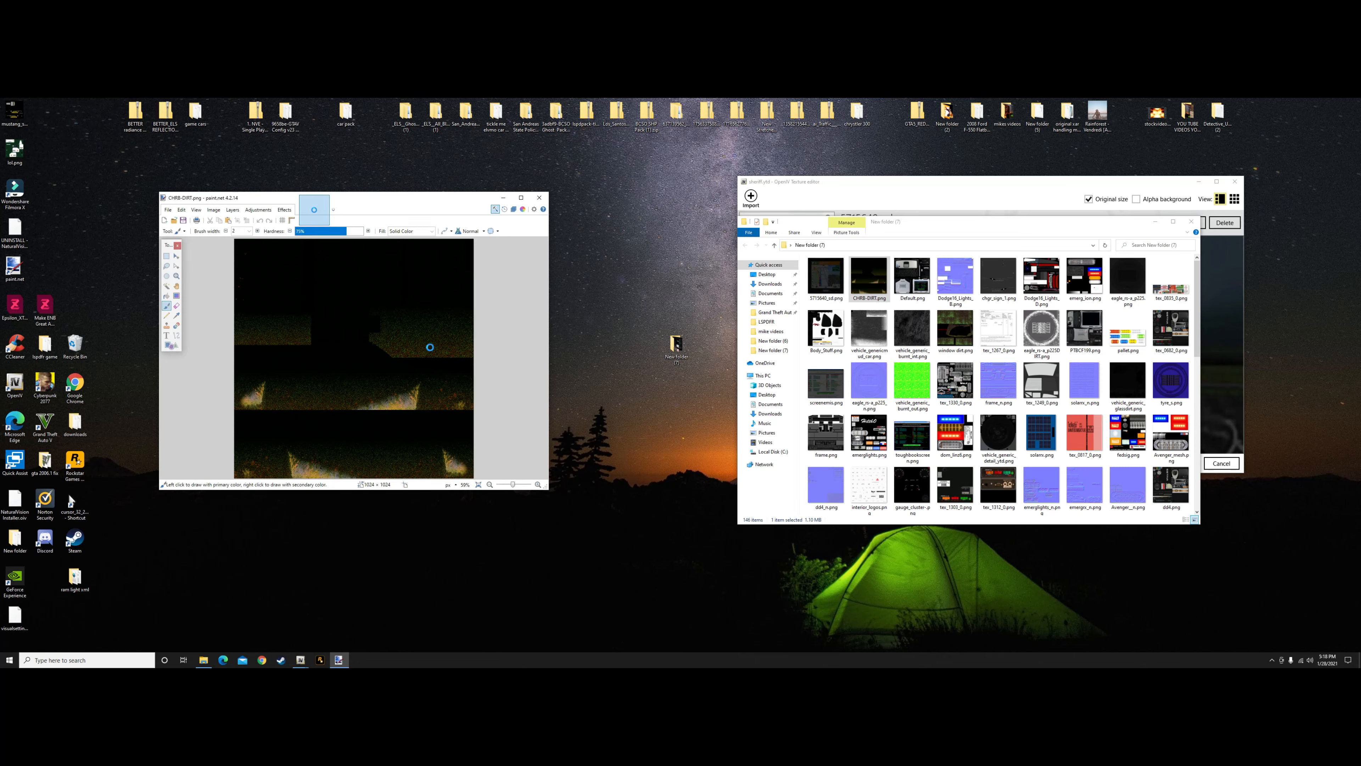
pyautogui.click(213, 209)
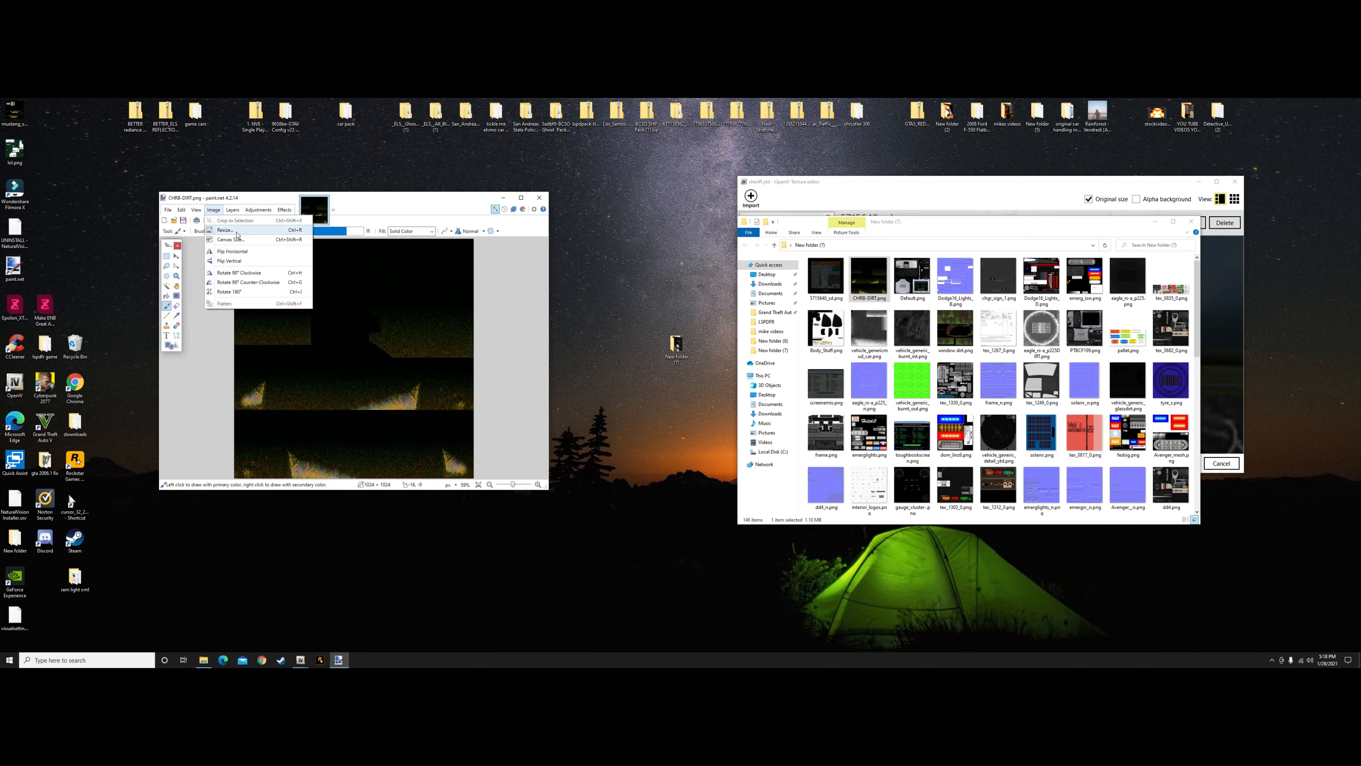
pyautogui.click(228, 240)
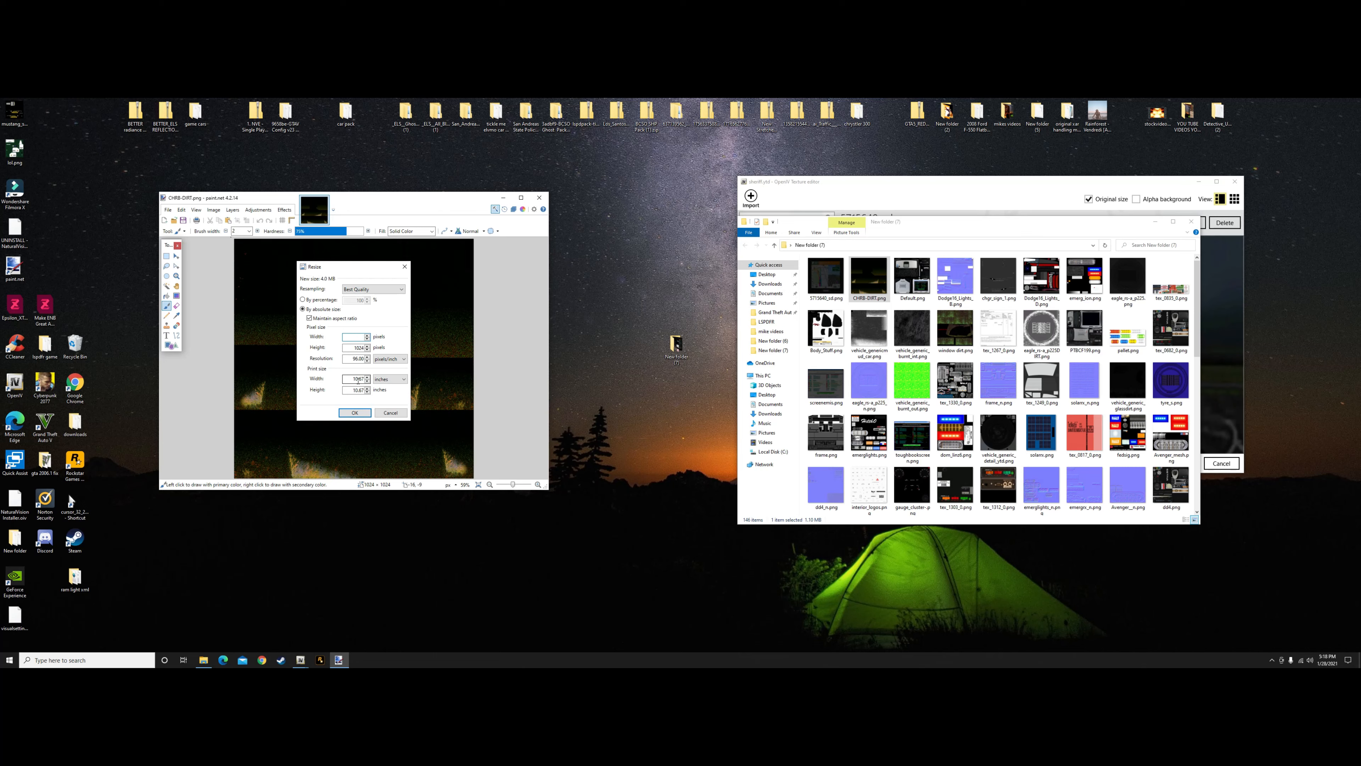
pyautogui.write('500')
pyautogui.click(355, 412)
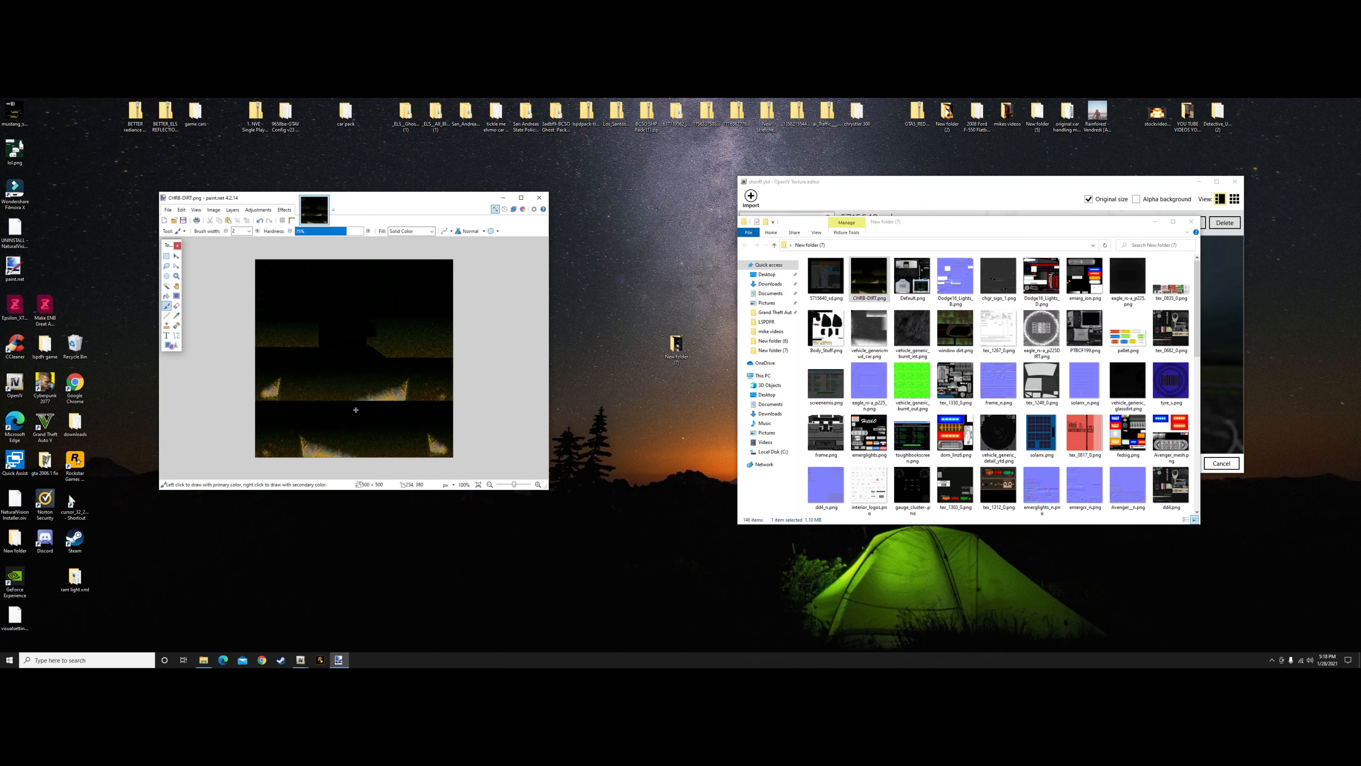
# Save CHRB-DIRT.png with the existing PNG settings and close the image
pyautogui.click(168, 209)
pyautogui.click(185, 262)
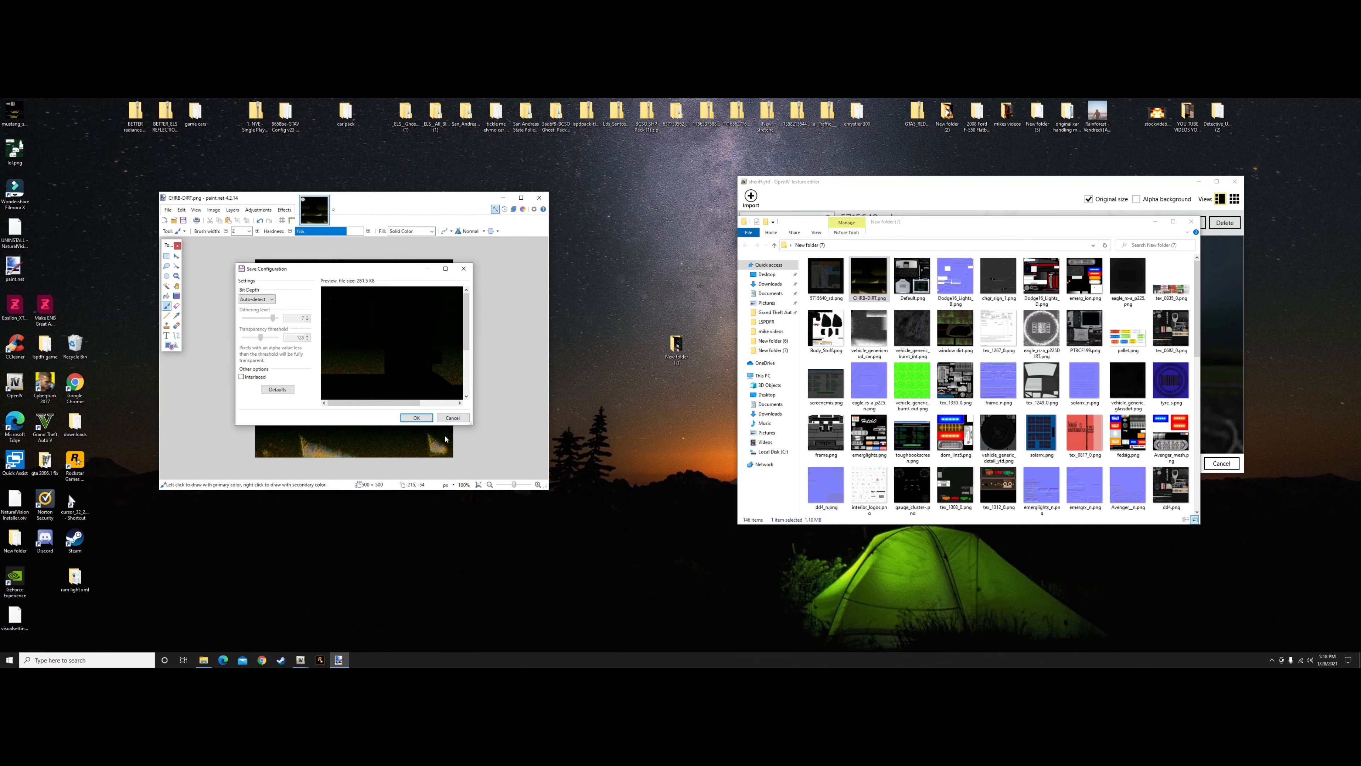
pyautogui.click(416, 418)
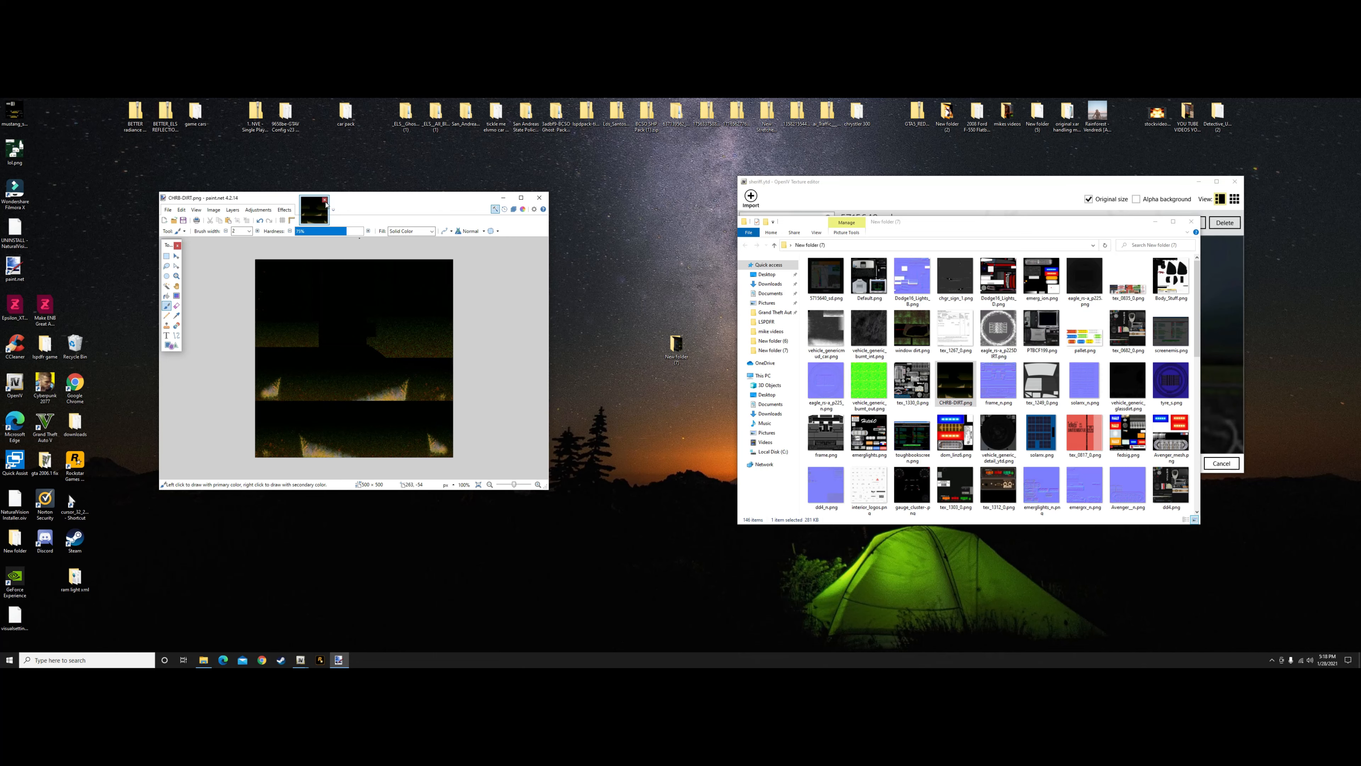
pyautogui.click(326, 200)
# Open the Whelen light parts texture from the exported textures in paint.net to check it, and close it unchanged
pyautogui.moveTo(912, 382)
pyautogui.mouseDown()
pyautogui.moveTo(474, 368)
pyautogui.moveTo(489, 381)
pyautogui.mouseUp()
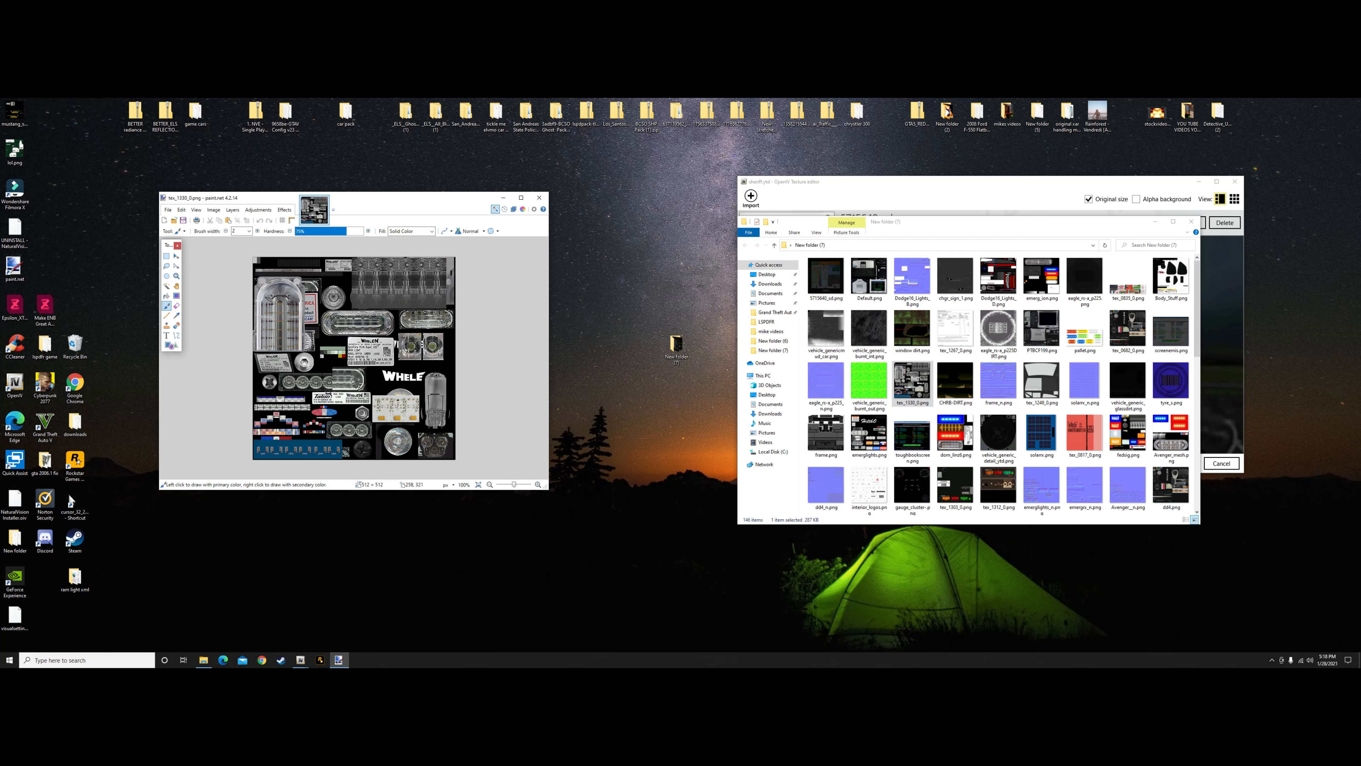
pyautogui.click(326, 201)
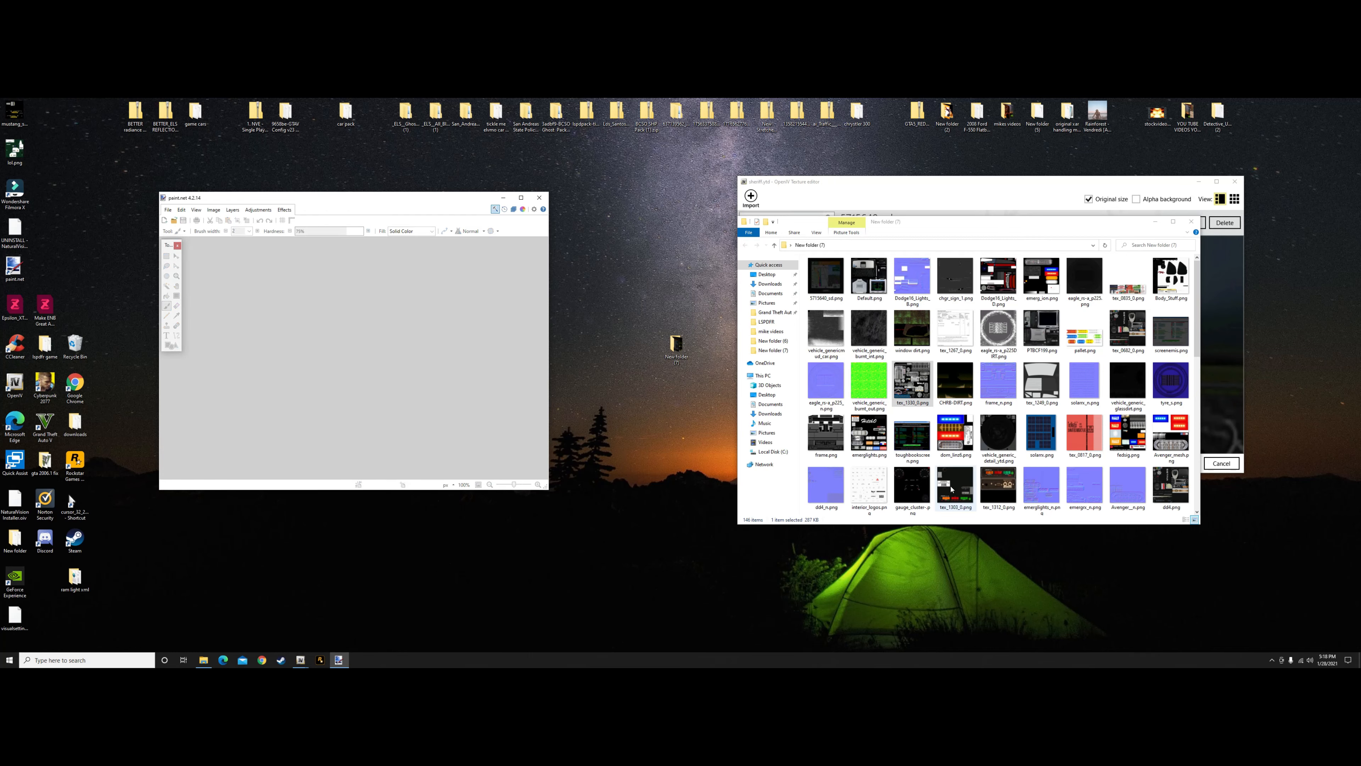
# Open the Stalker Dual radar texture from the exported textures in paint.net and resize it to 300 by 300 pixels
pyautogui.moveTo(951, 489); pyautogui.dragTo(410, 399)
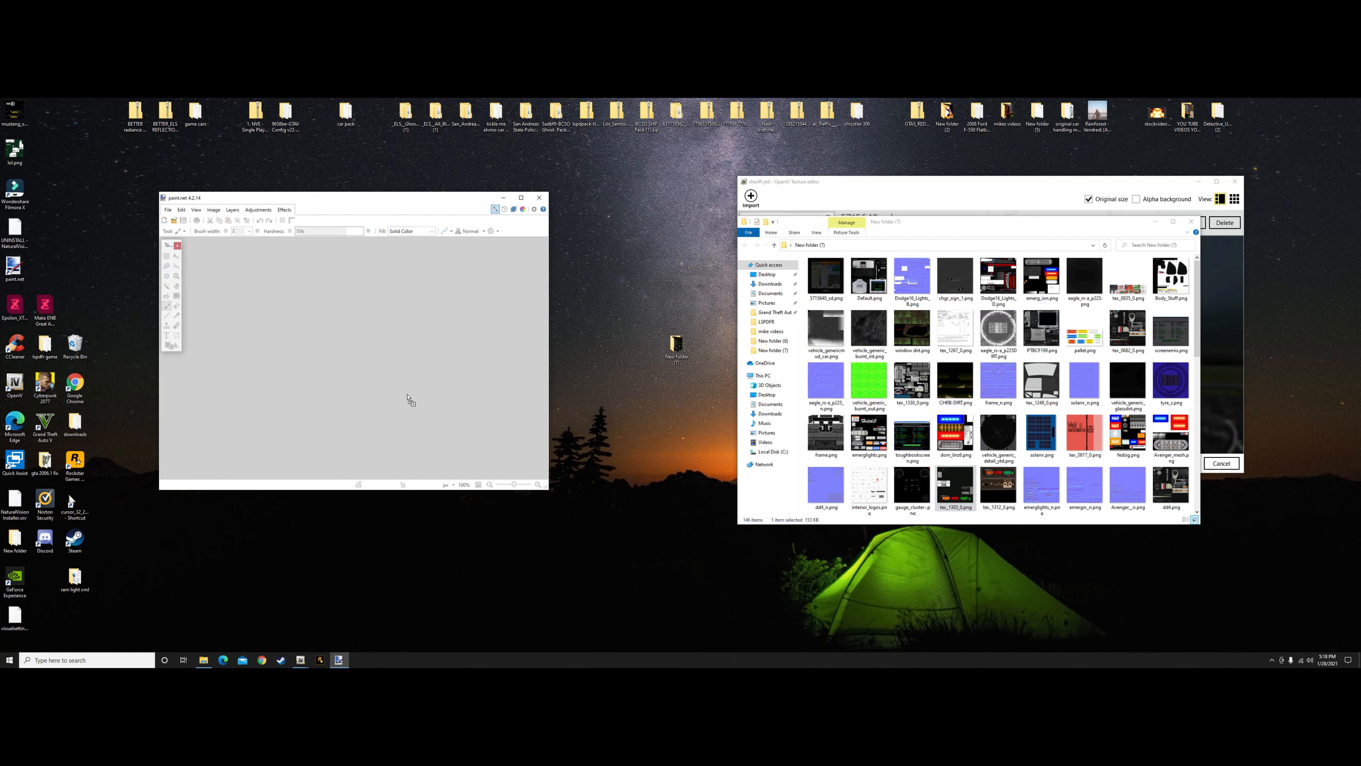
pyautogui.click(214, 210)
pyautogui.click(225, 230)
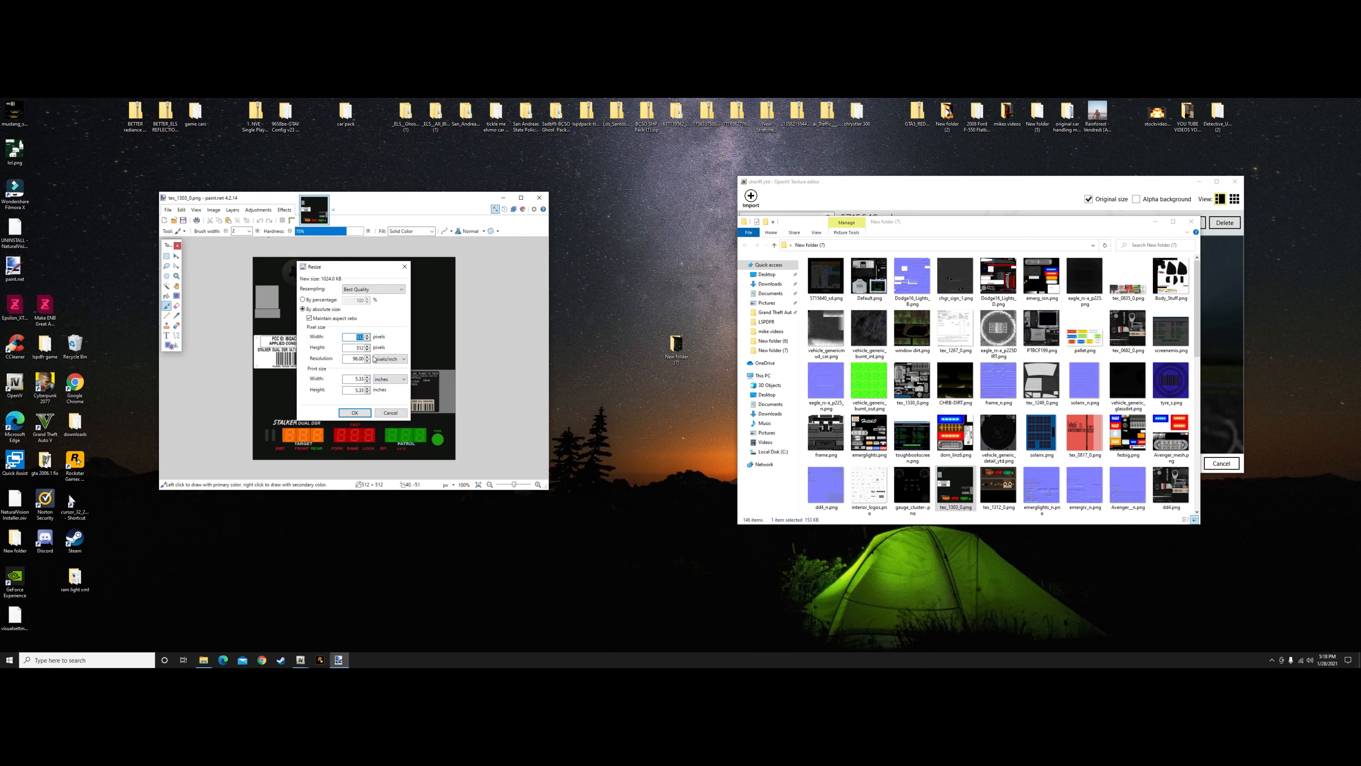
pyautogui.press('BackSpace')
pyautogui.write('300')
pyautogui.click(354, 412)
# Save the Stalker Dual radar texture with the existing PNG settings and close the image
pyautogui.click(168, 209)
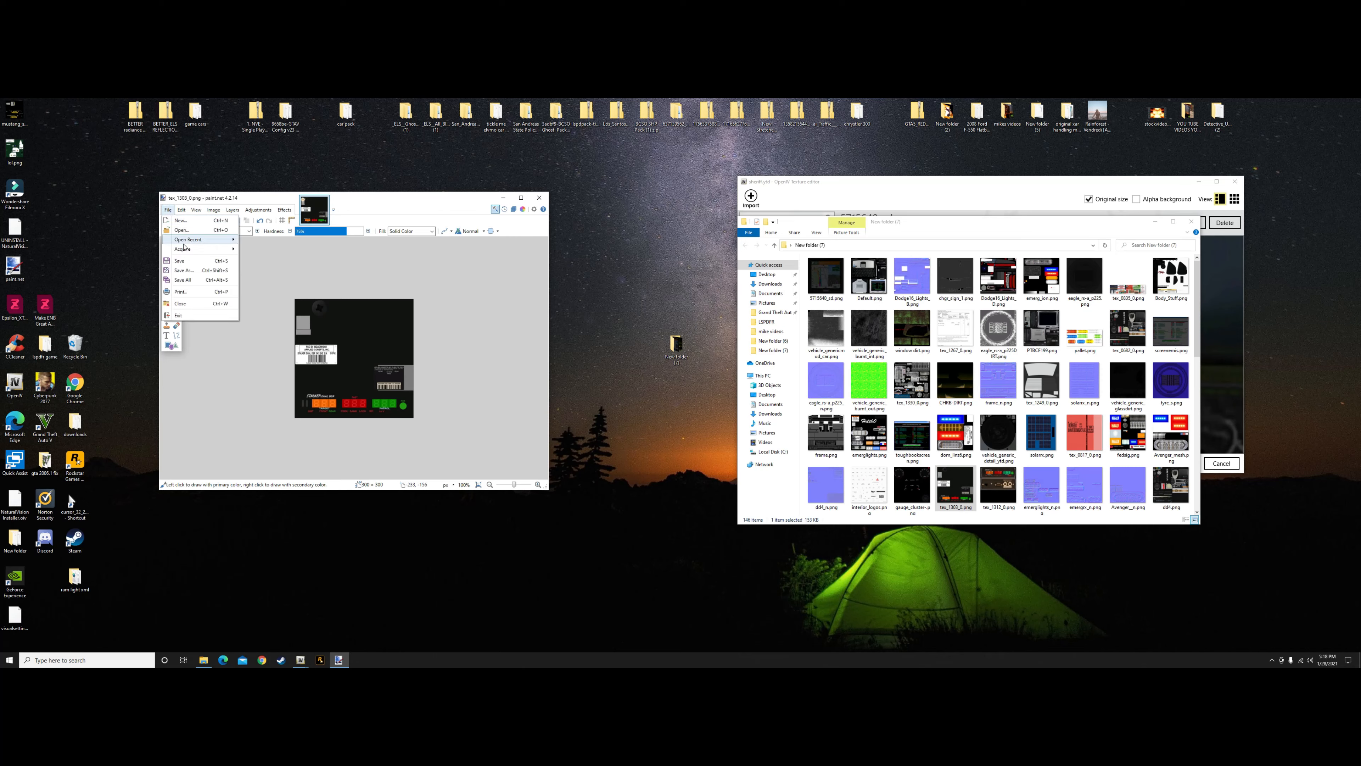
pyautogui.click(179, 271)
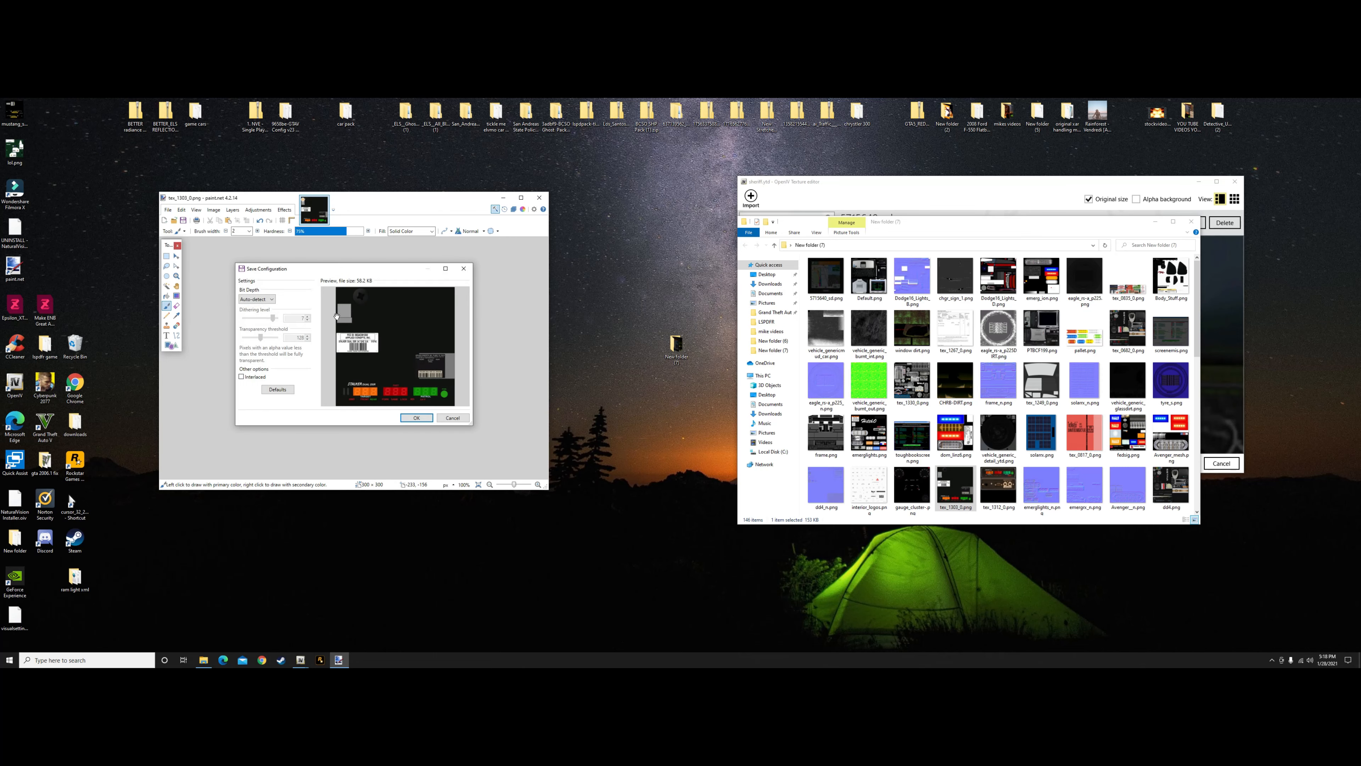
pyautogui.click(416, 417)
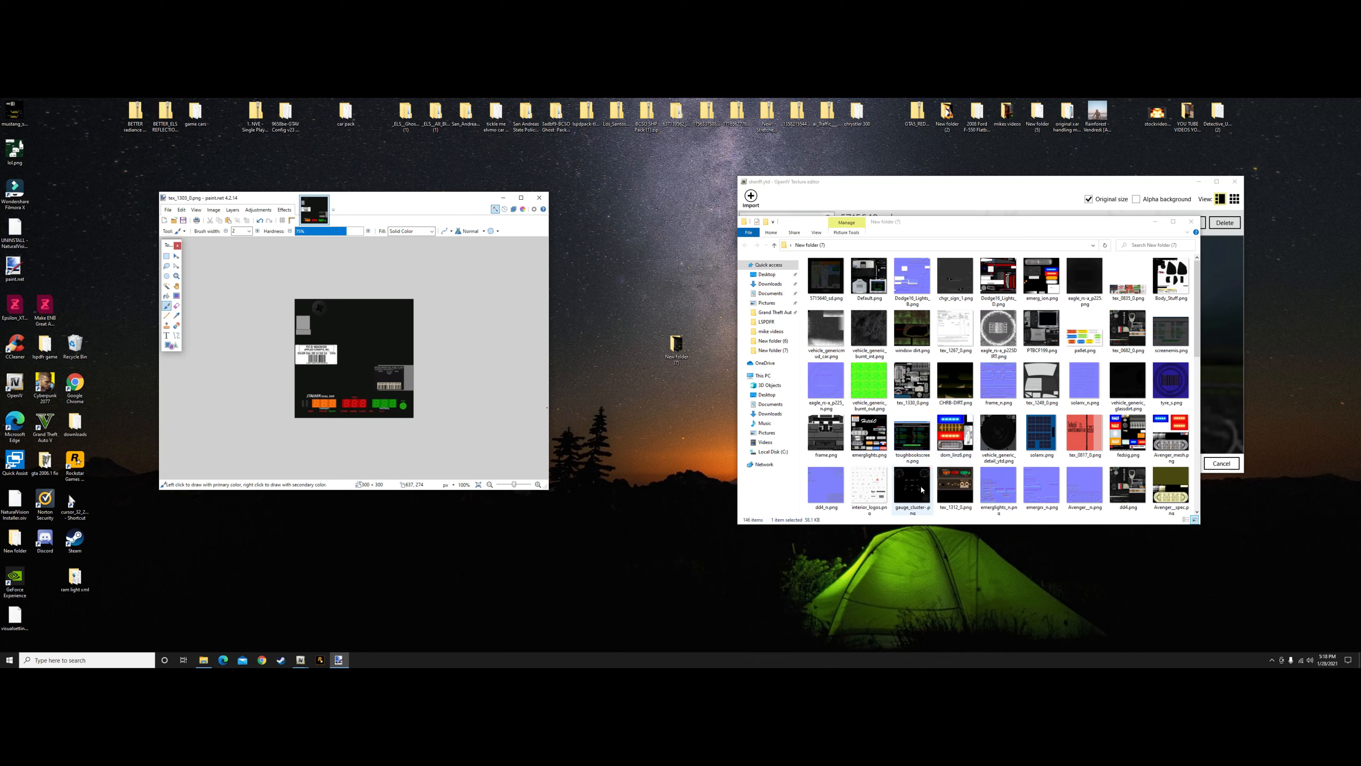
pyautogui.click(323, 201)
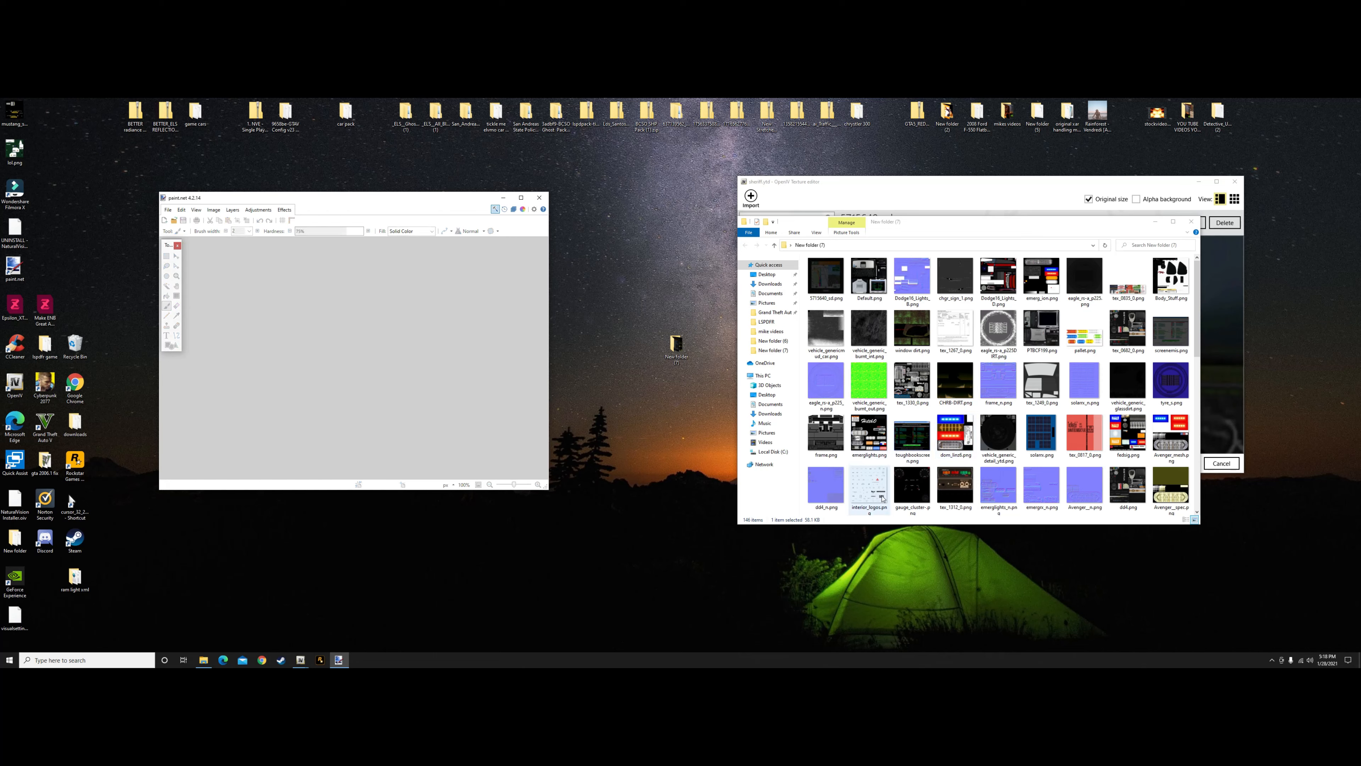
# Open the gauge cluster texture from the exported textures in paint.net and resize it to 500 by 500 pixels
pyautogui.moveTo(910, 487); pyautogui.dragTo(527, 455)
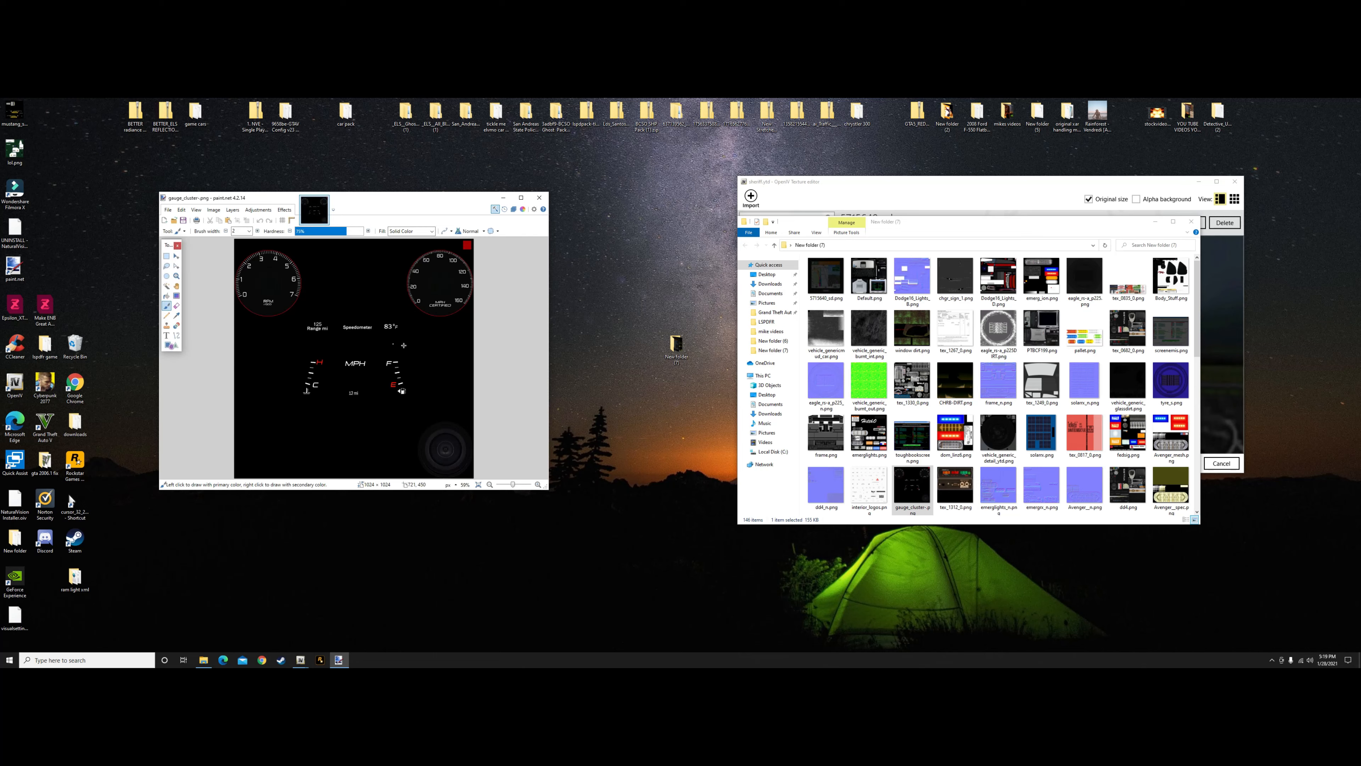
pyautogui.click(217, 210)
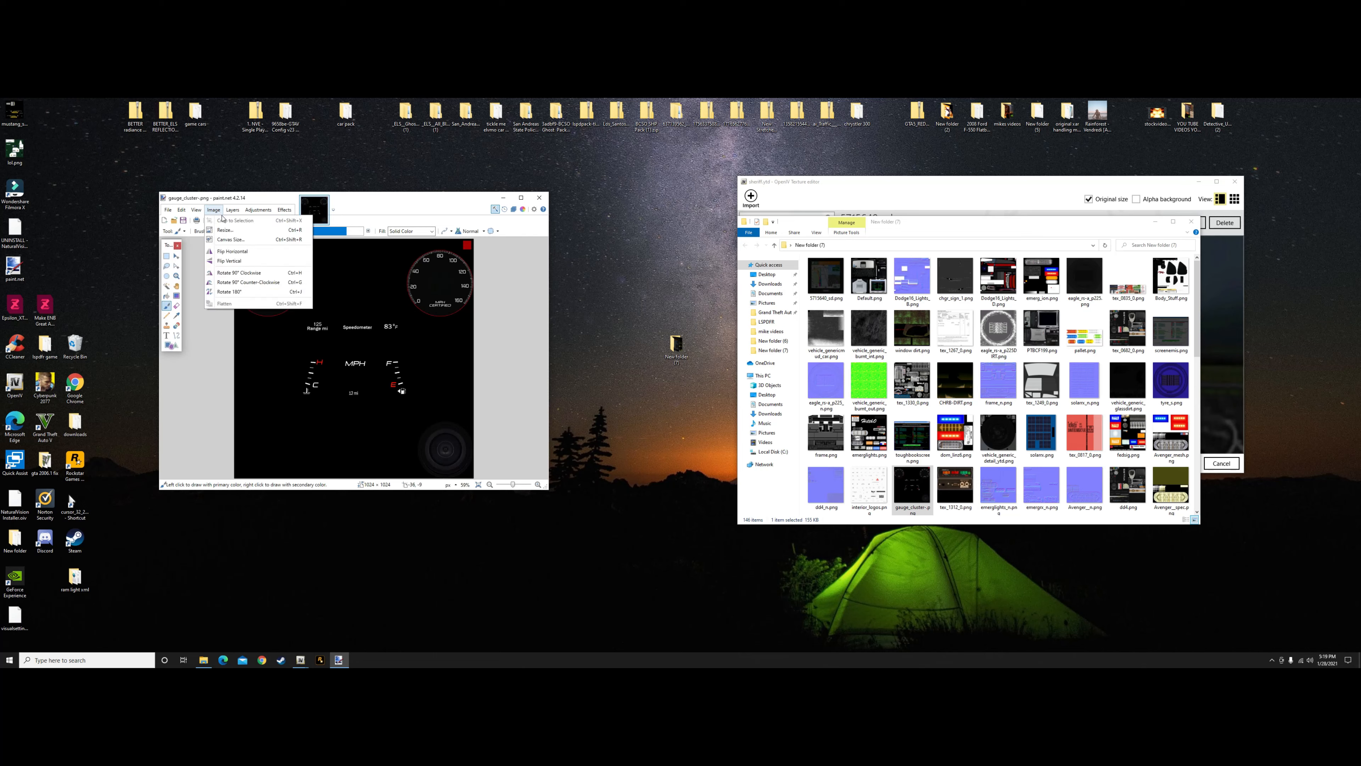
pyautogui.click(225, 229)
pyautogui.press('BackSpace')
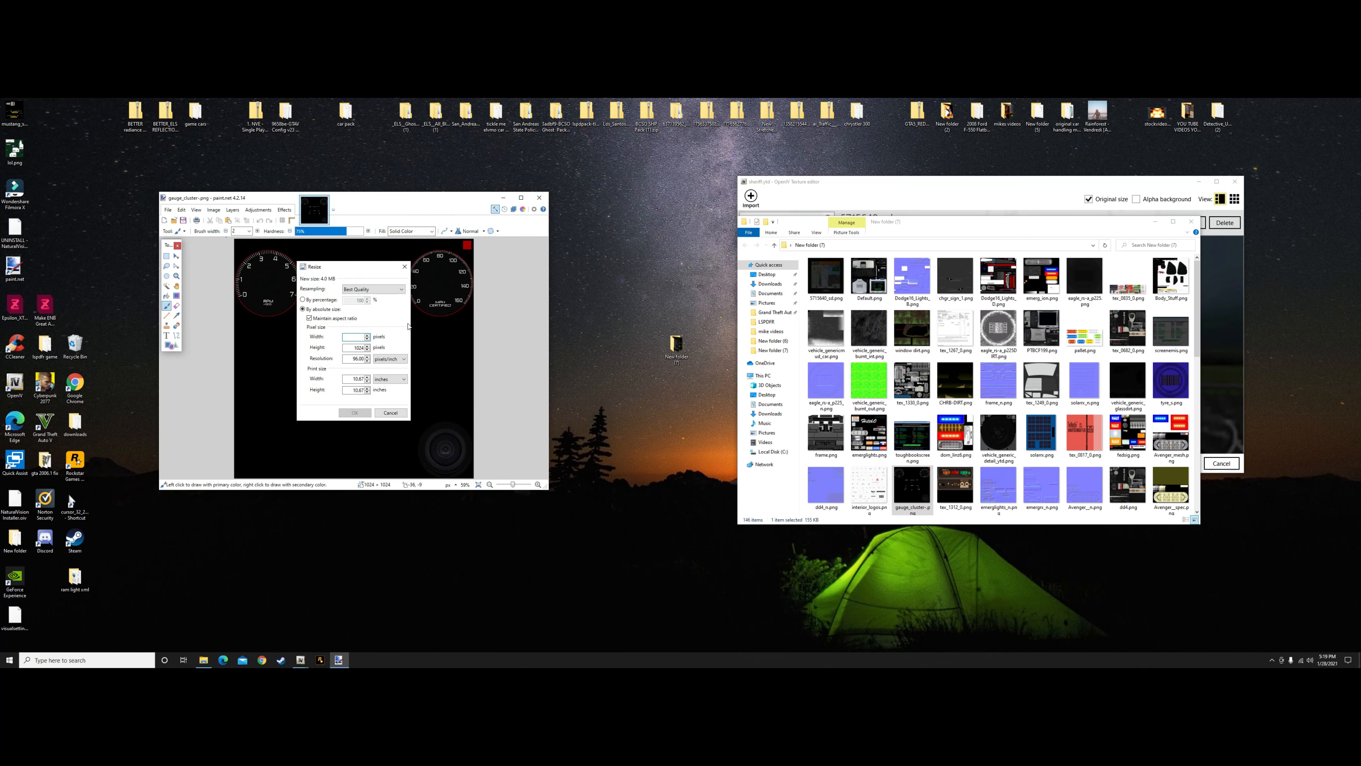
pyautogui.write('500')
pyautogui.click(354, 412)
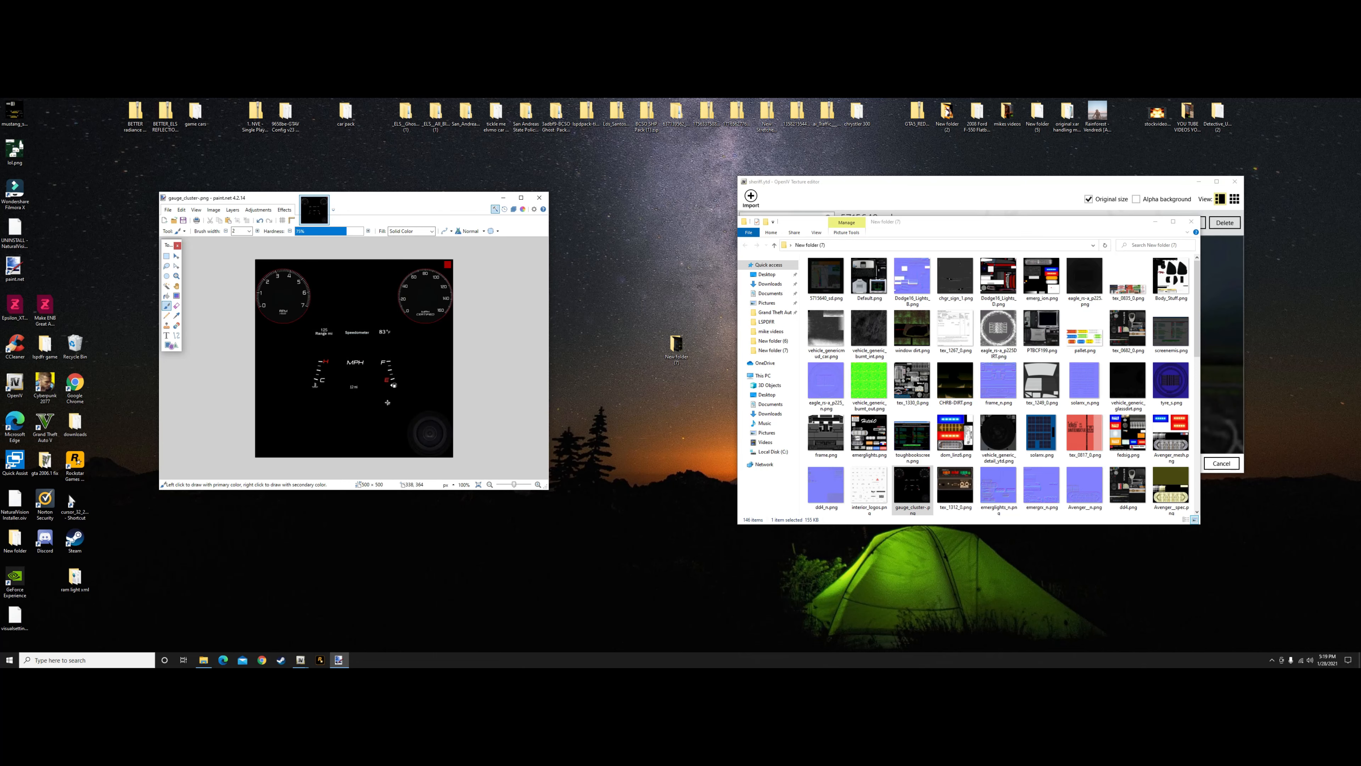
# Save the gauge cluster texture with the existing PNG settings and close the image
pyautogui.click(173, 210)
pyautogui.click(173, 211)
pyautogui.click(171, 210)
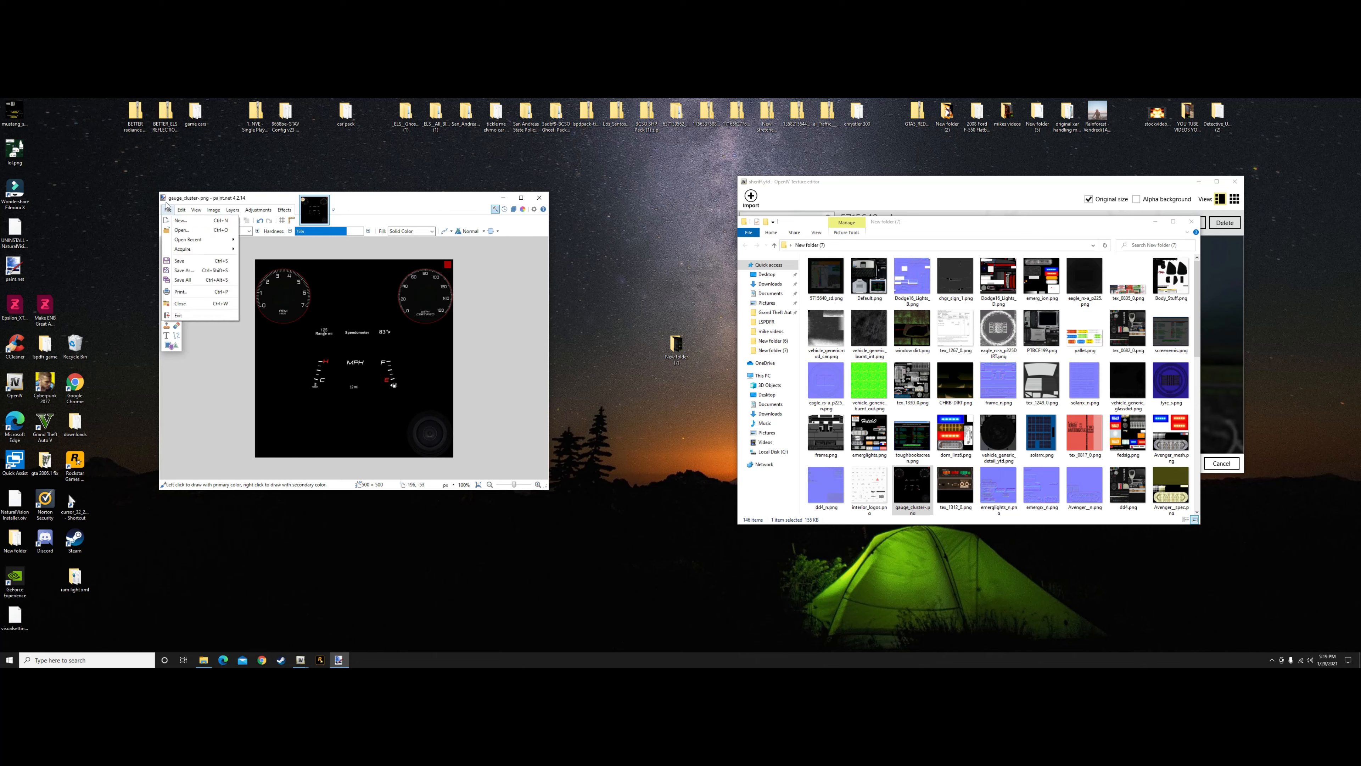
pyautogui.click(180, 261)
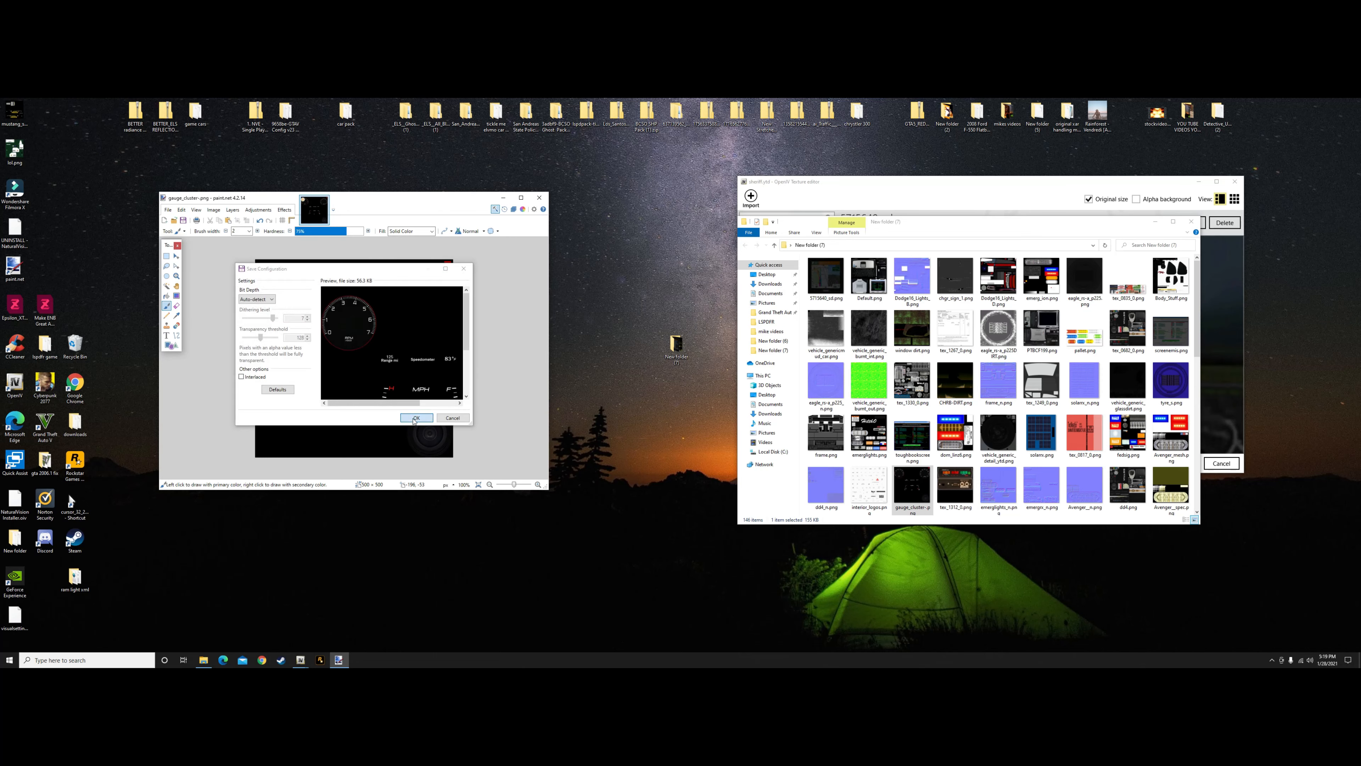
pyautogui.press('Return')
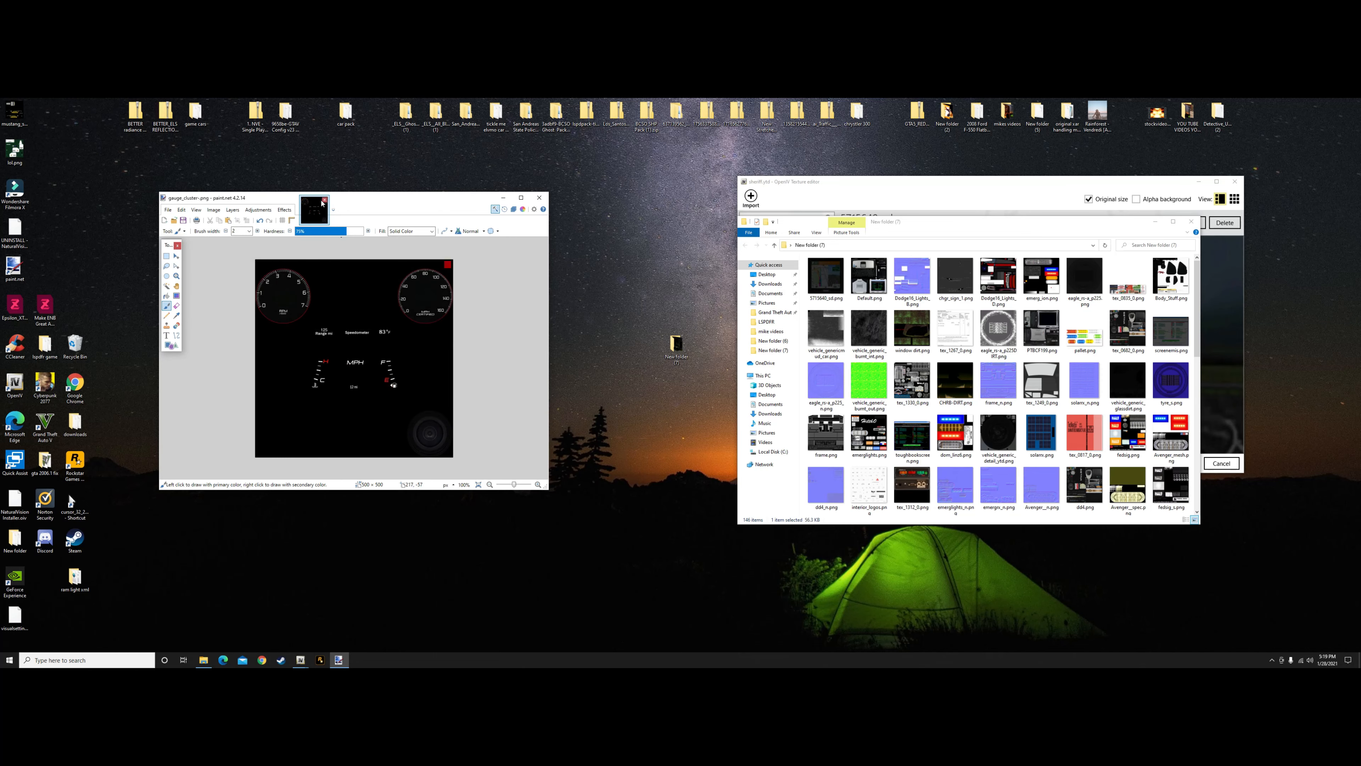
pyautogui.click(324, 199)
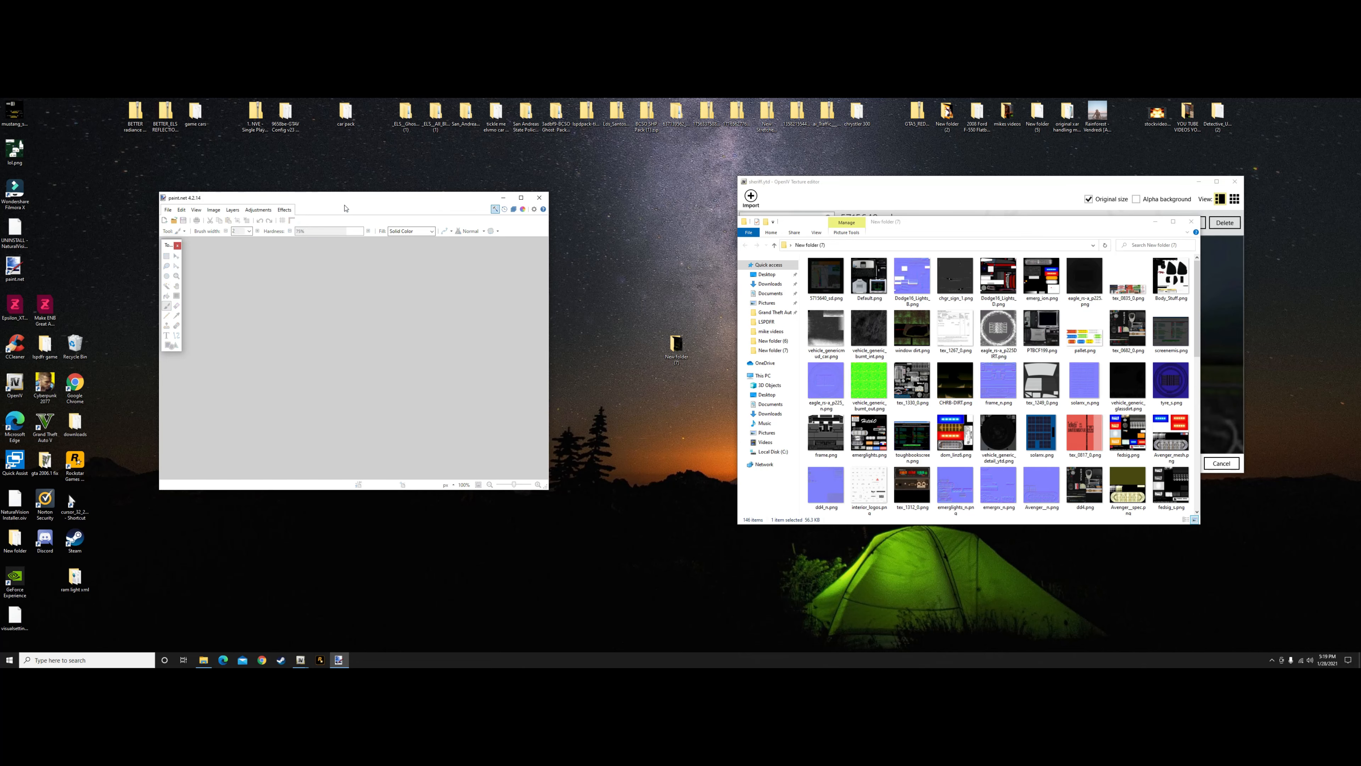
# Open chgr_sign_1.png, the sheriff livery, from the exported textures in paint.net and resize it to 2000 by 2000 pixels
pyautogui.click(911, 279)
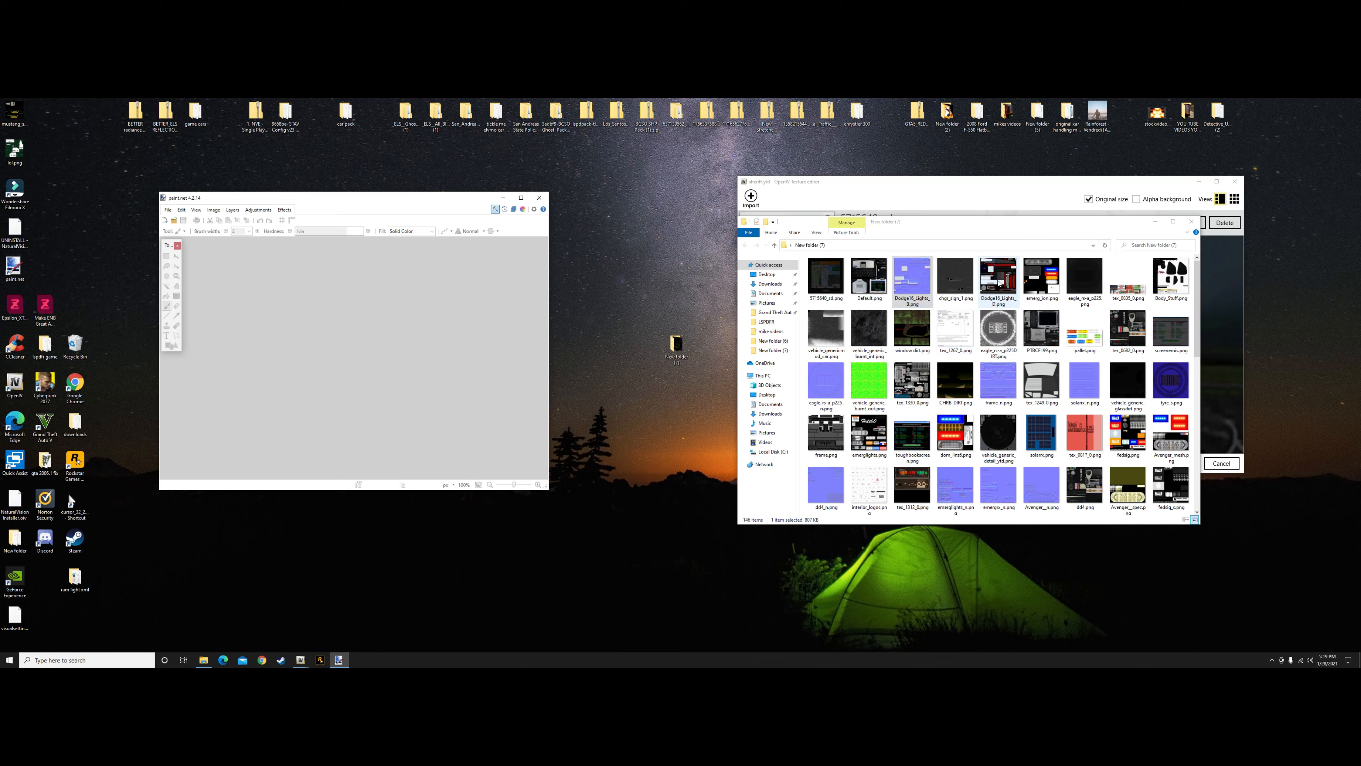
pyautogui.moveTo(957, 286); pyautogui.dragTo(459, 385)
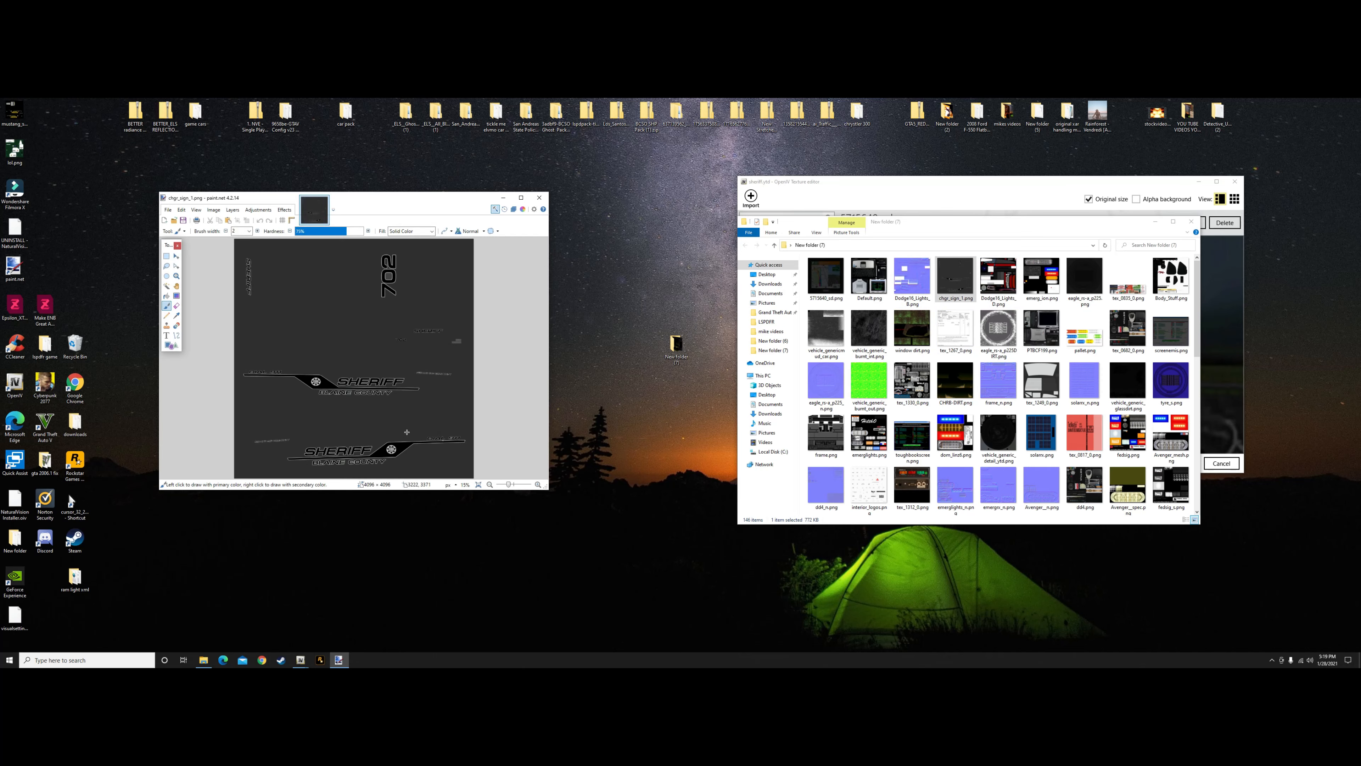
pyautogui.click(214, 209)
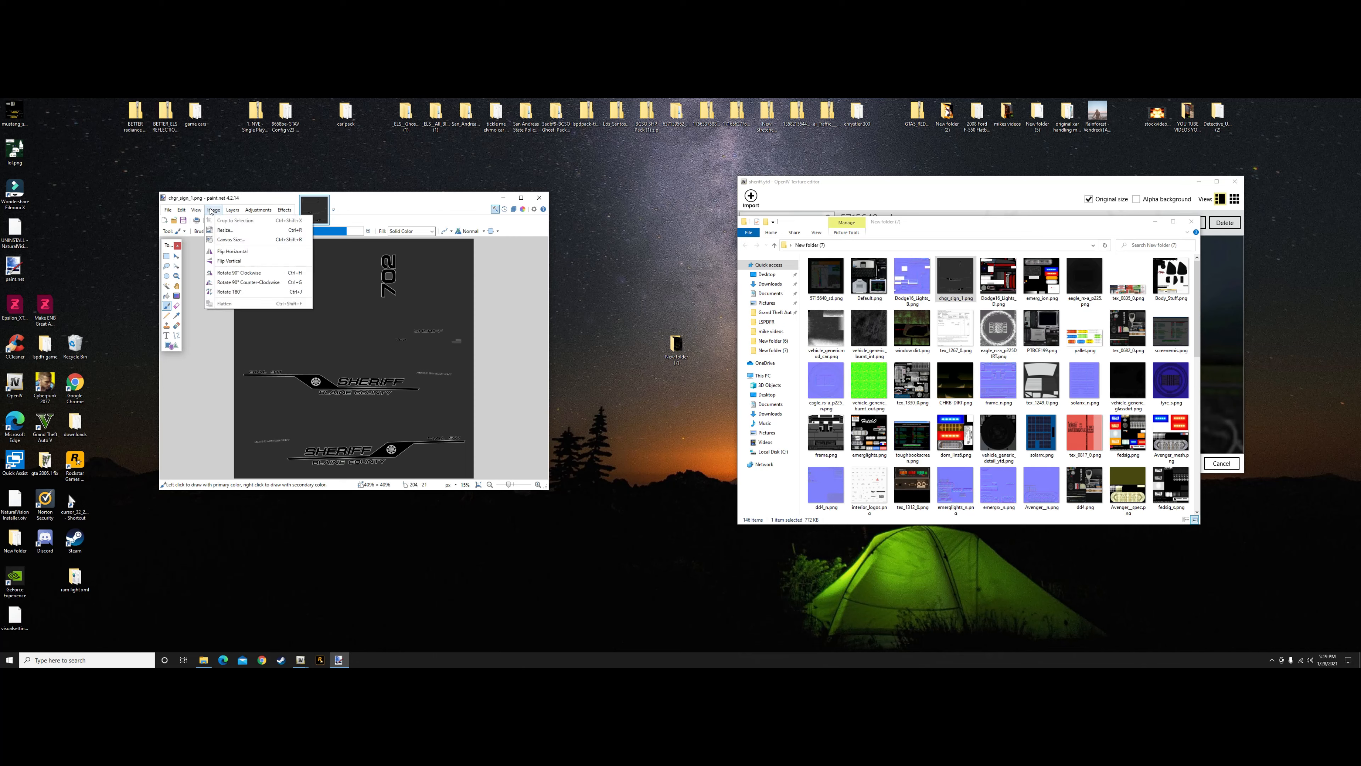
pyautogui.click(231, 231)
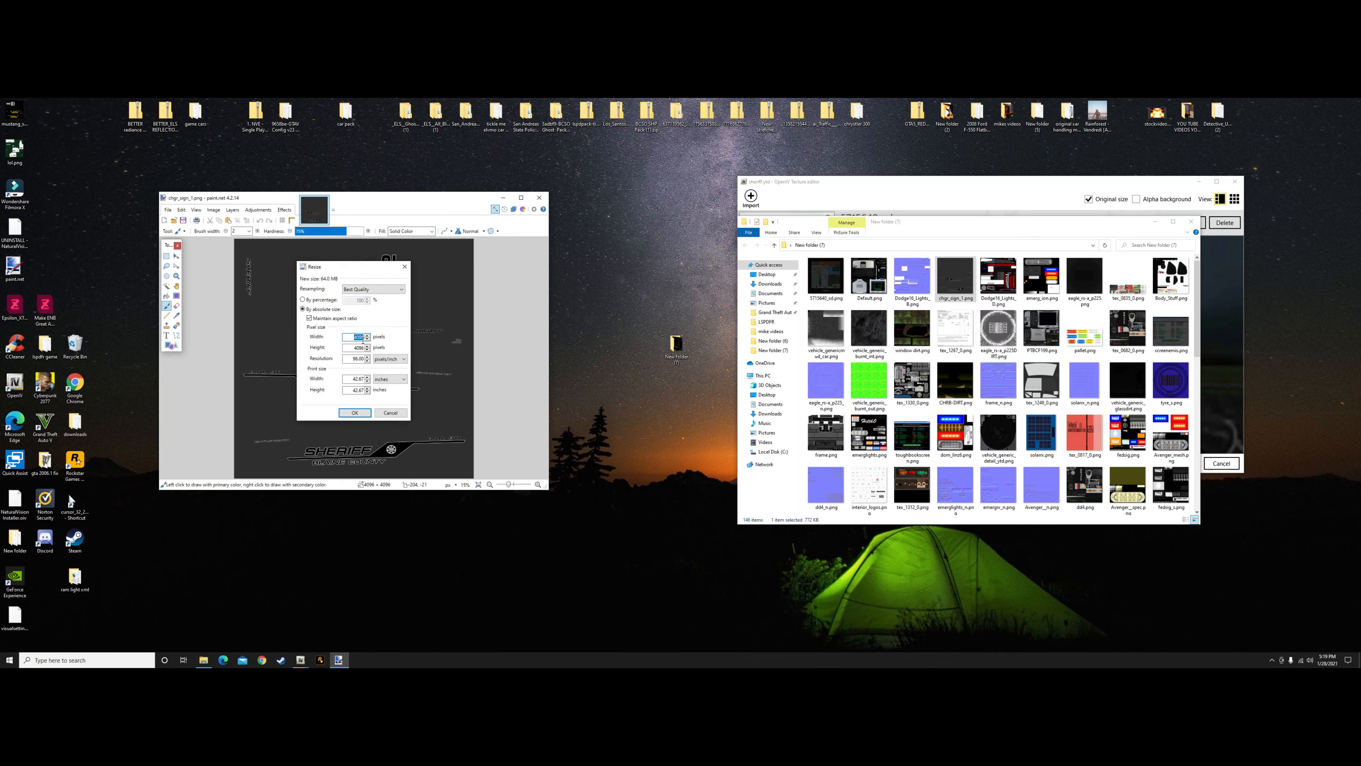
pyautogui.press('BackSpace')
pyautogui.write('2000')
pyautogui.click(354, 412)
# Save chgr_sign_1.png with the existing PNG settings, then close the image and paint.net
pyautogui.click(167, 209)
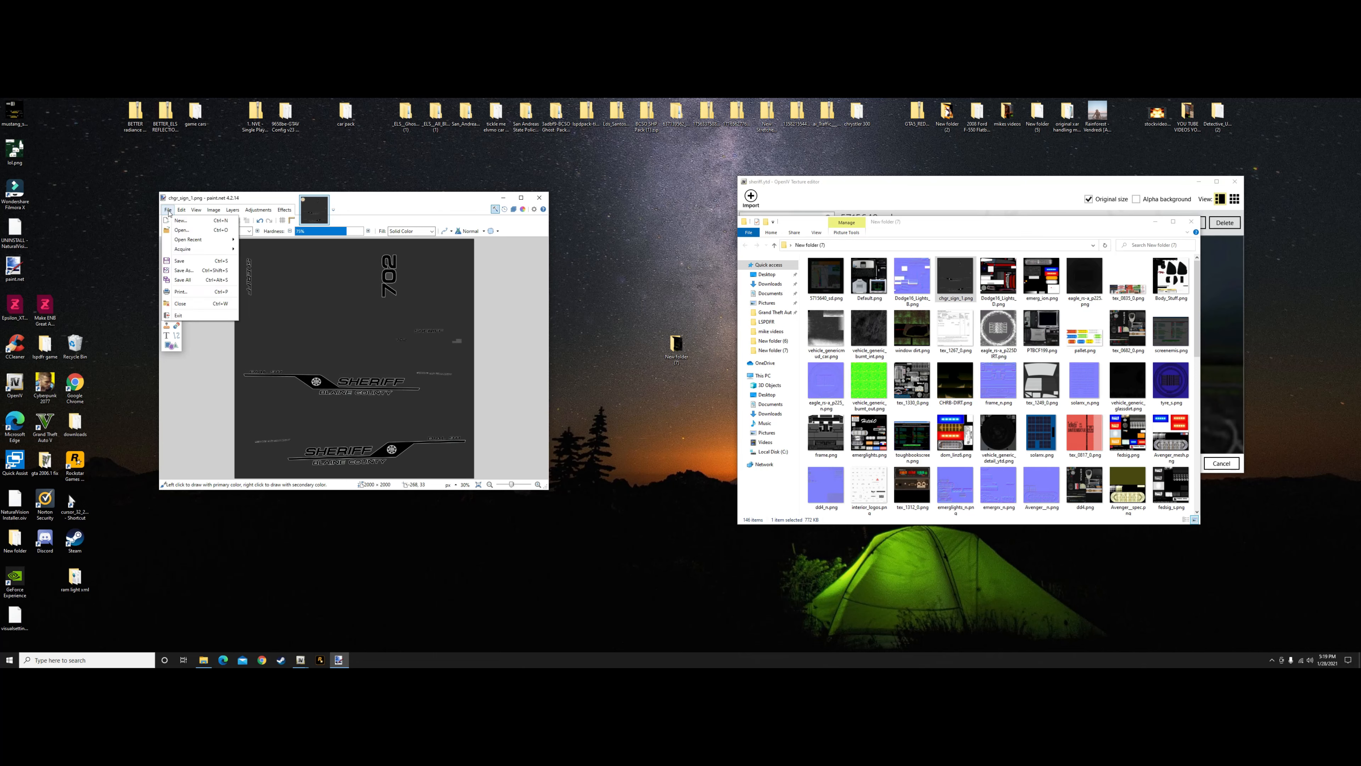
pyautogui.click(182, 261)
pyautogui.click(415, 417)
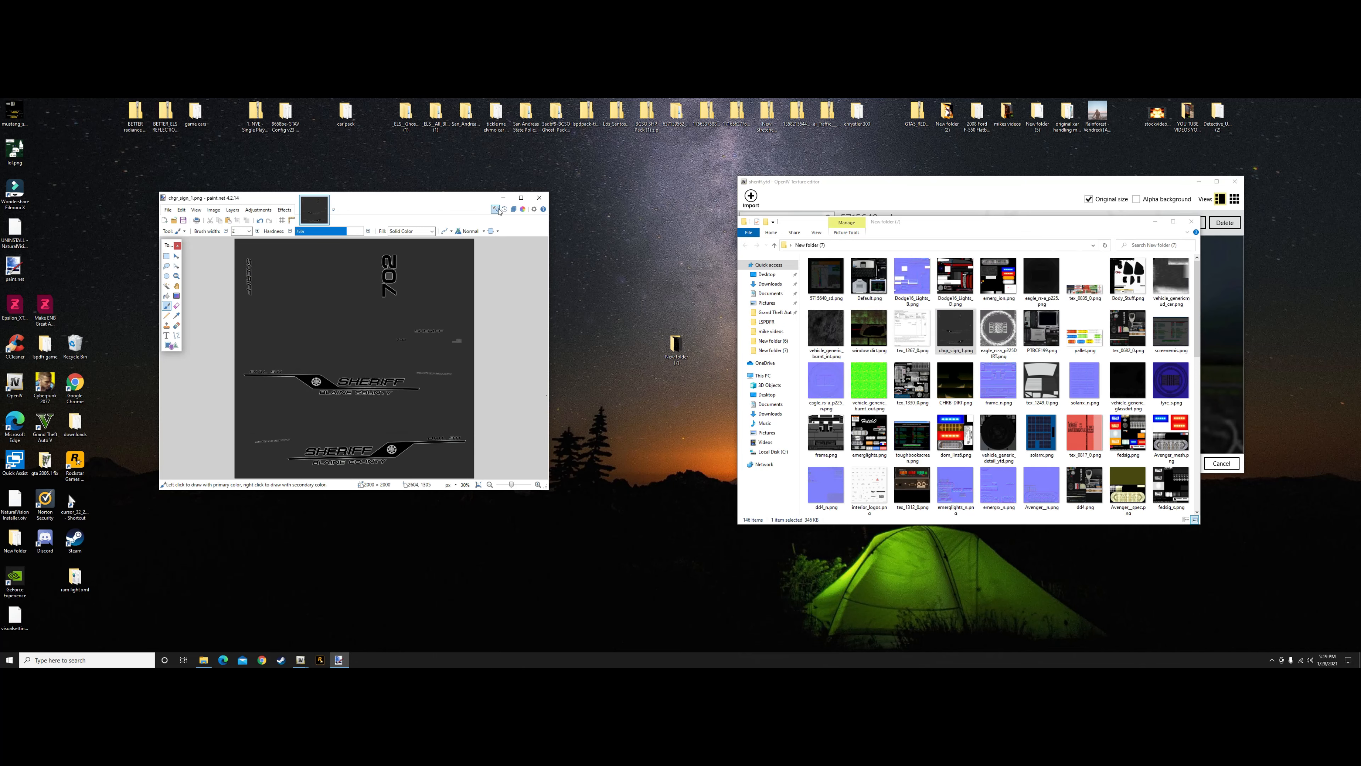
pyautogui.moveTo(430, 198); pyautogui.dragTo(378, 186)
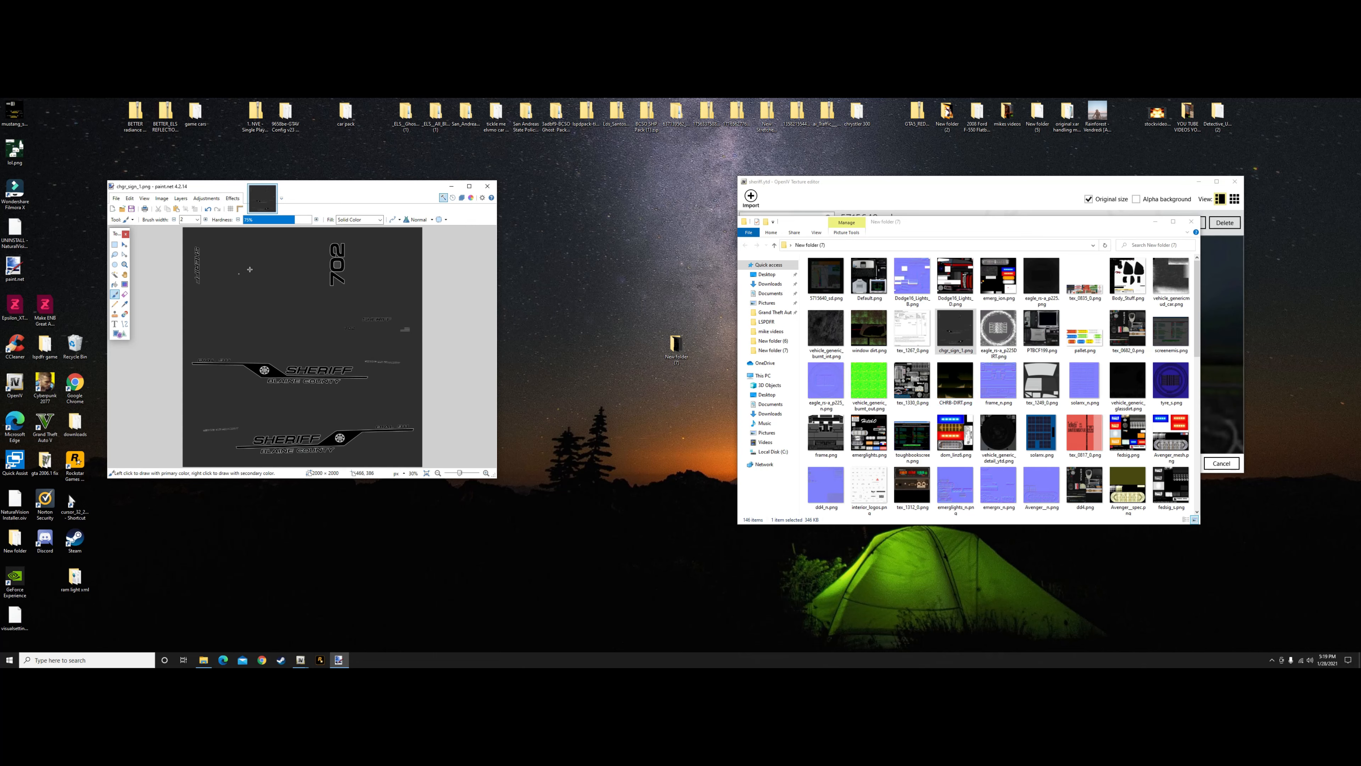
pyautogui.click(272, 188)
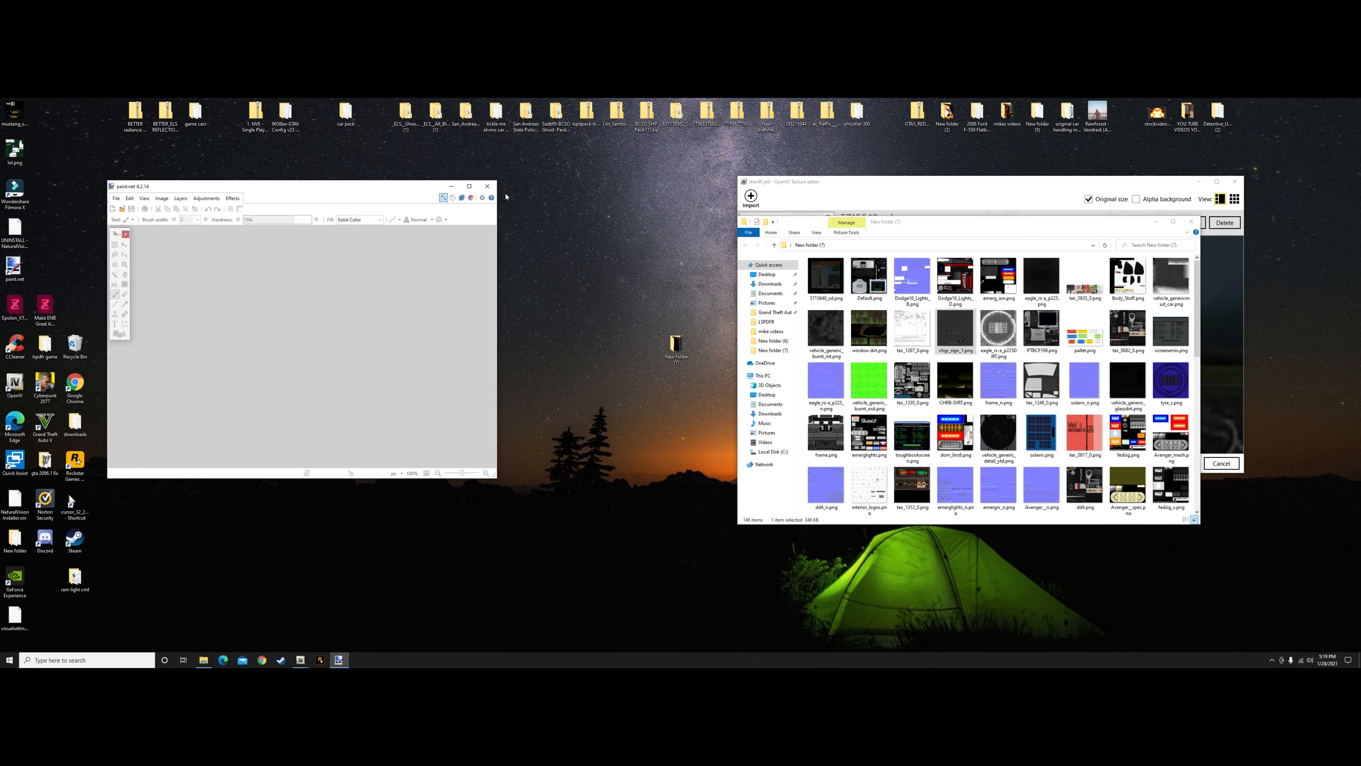
pyautogui.click(487, 186)
# Import all textures from New folder (7) into sheriff.ytd in OpenIV with automatic compression and generated MipMap levels, and save the file
pyautogui.click(814, 183)
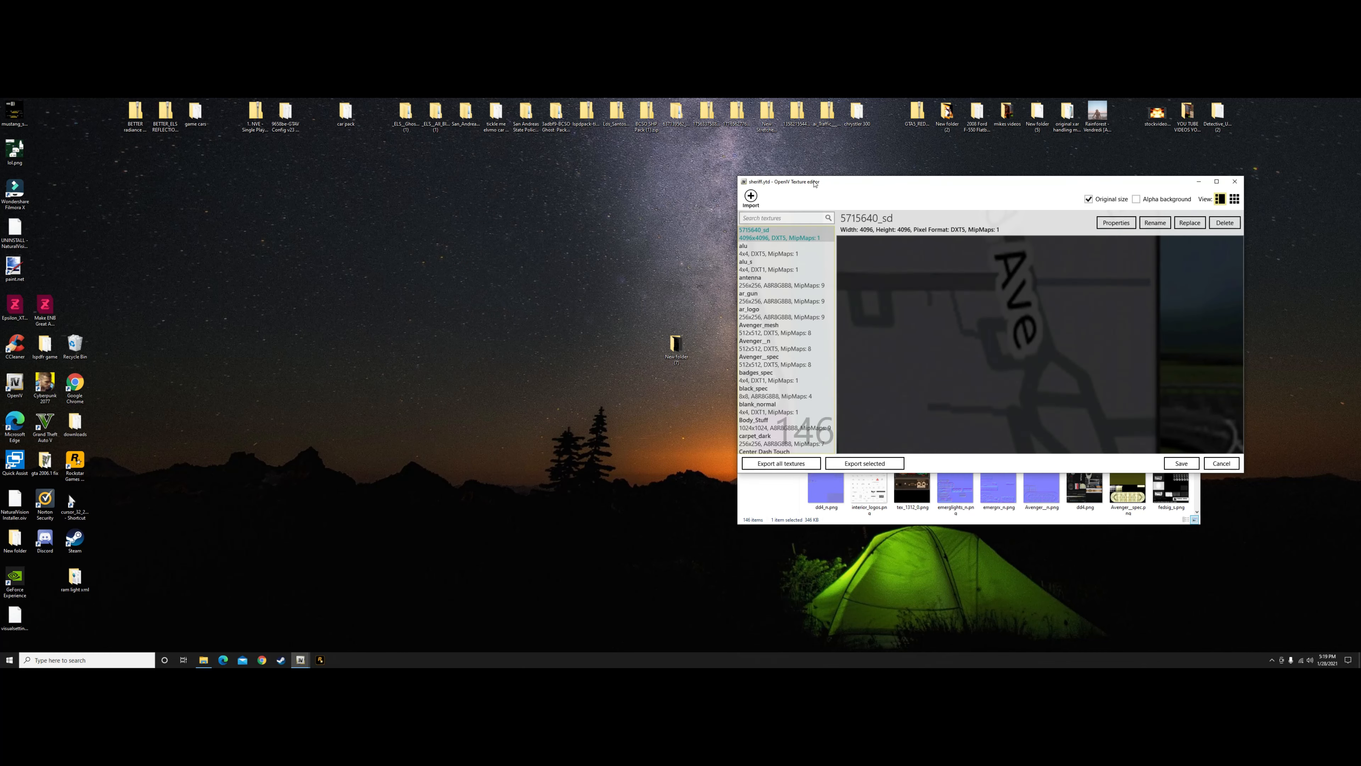
pyautogui.click(765, 486)
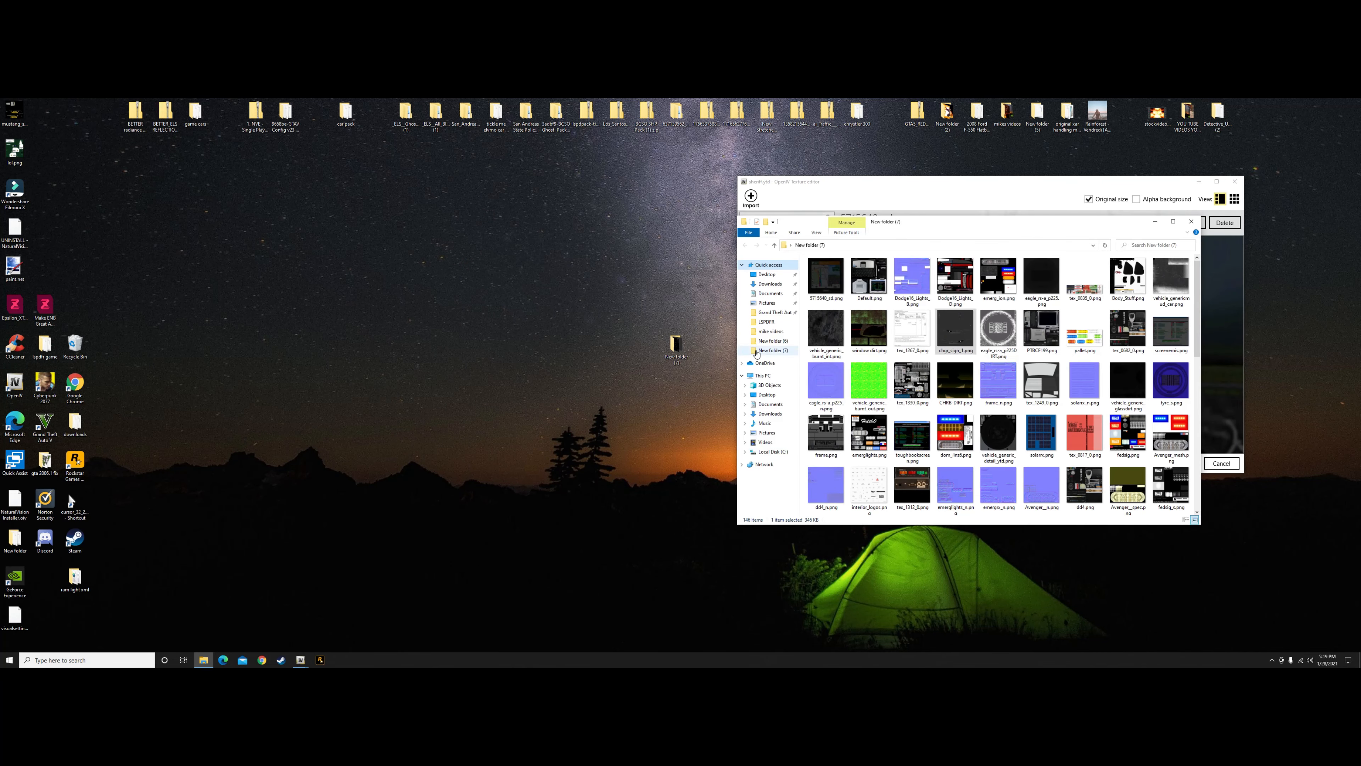
pyautogui.moveTo(920, 223); pyautogui.dragTo(394, 224)
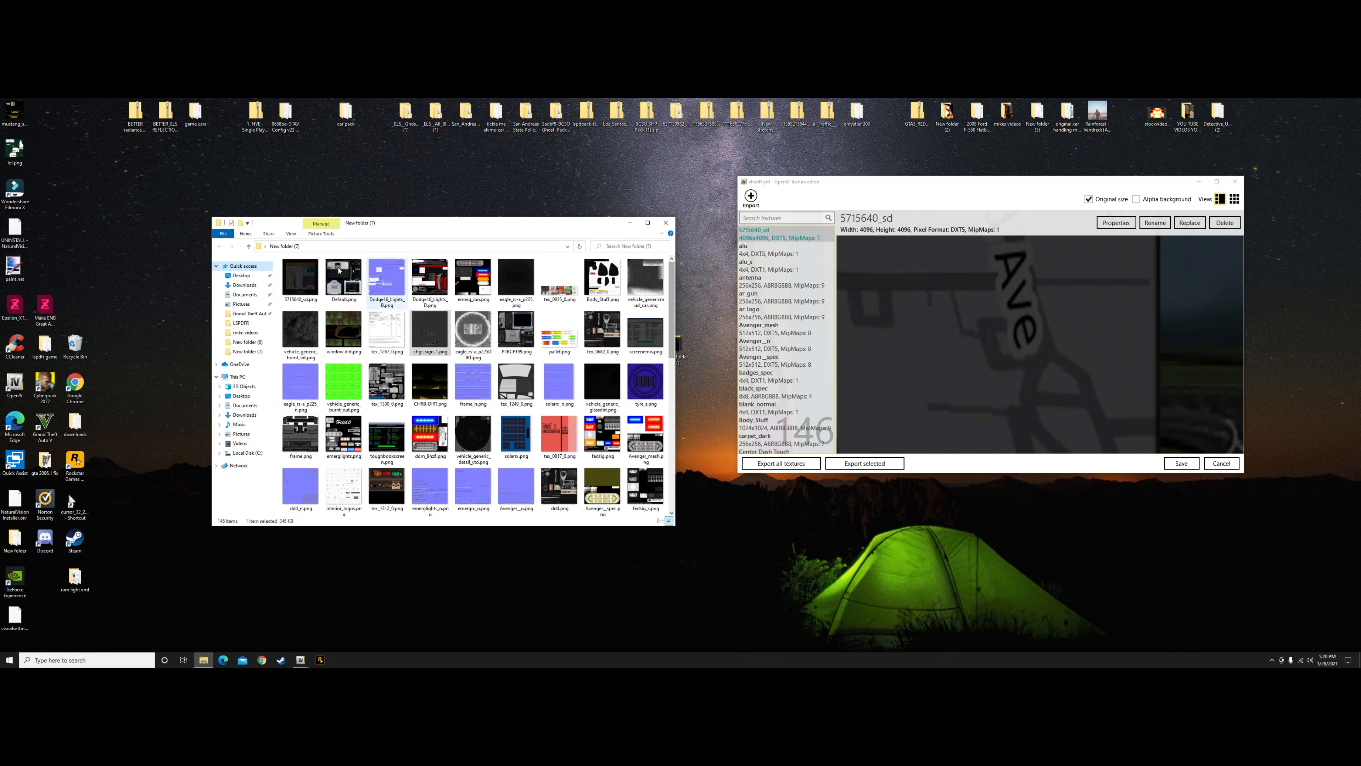
pyautogui.moveTo(279, 263); pyautogui.dragTo(556, 475)
pyautogui.moveTo(464, 312); pyautogui.dragTo(1011, 358)
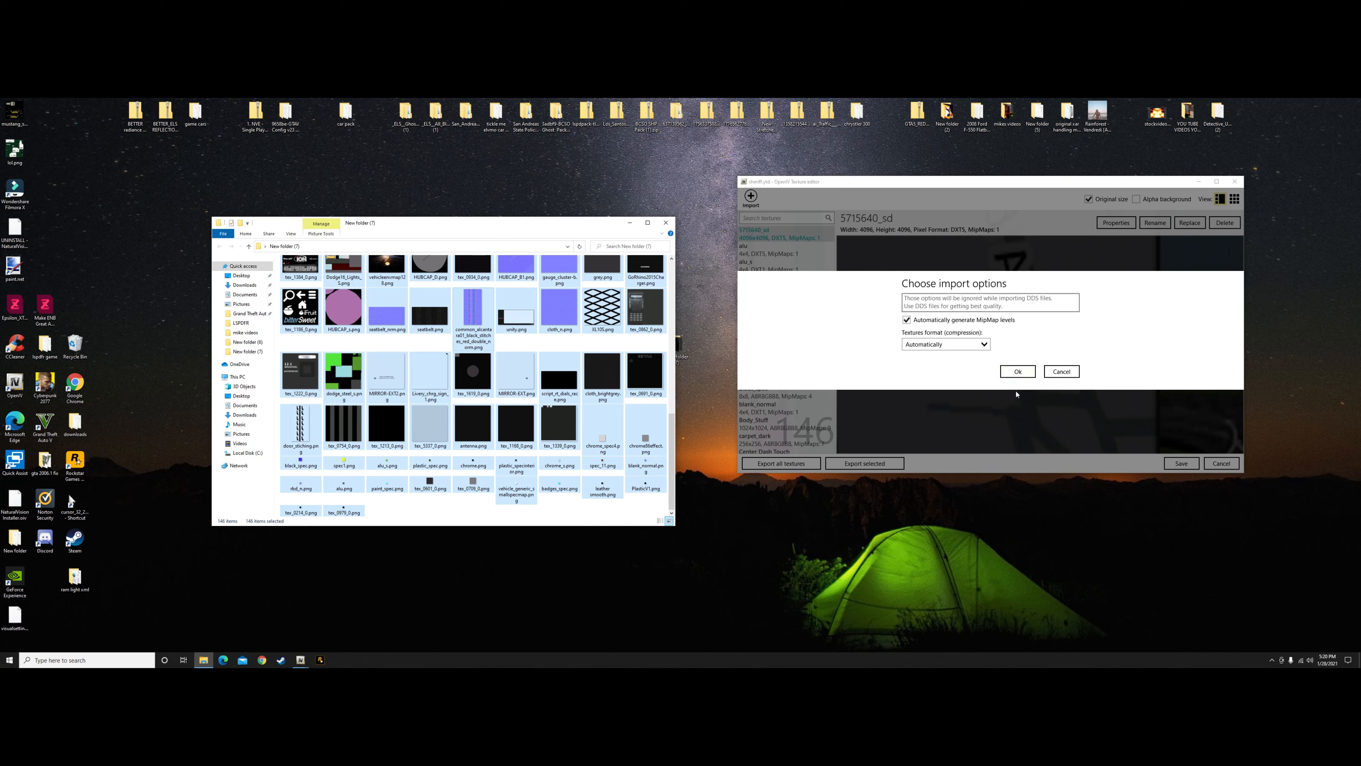
pyautogui.click(1015, 371)
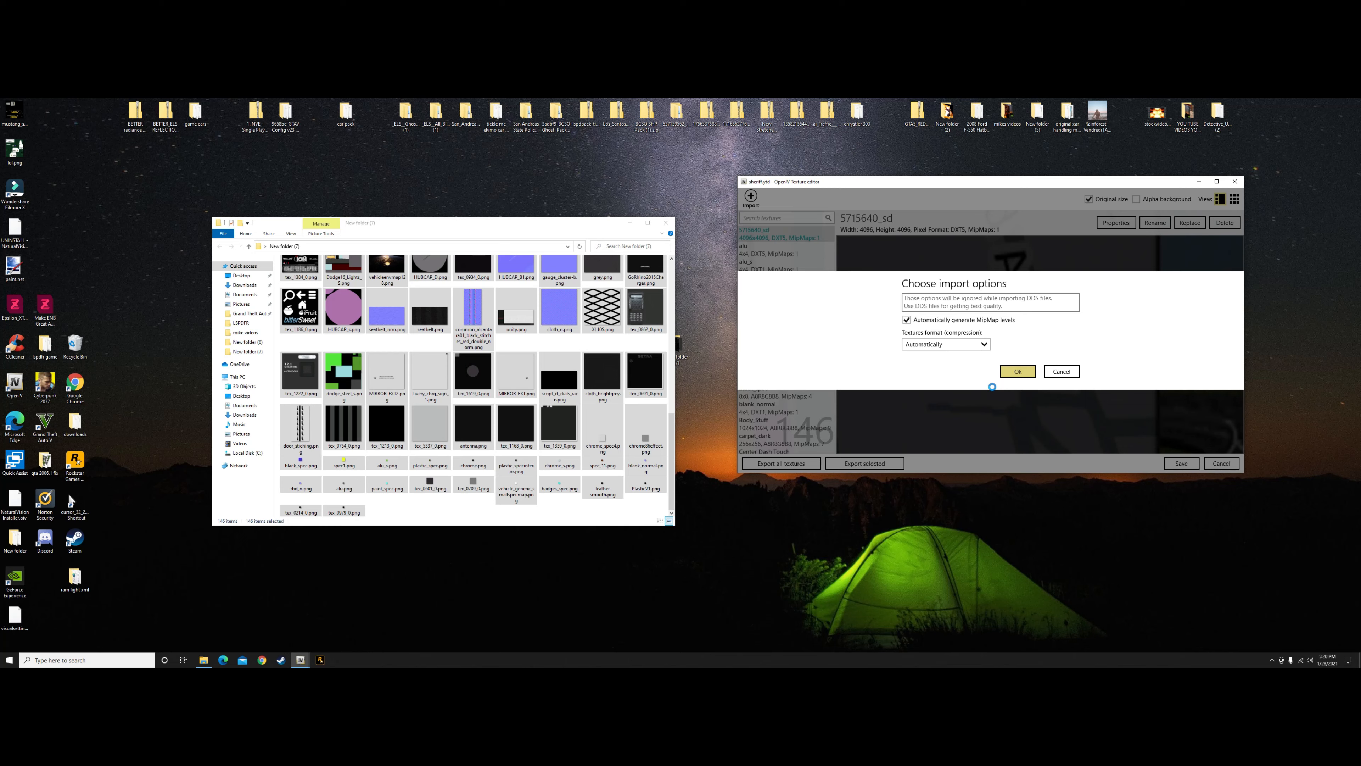
pyautogui.click(1181, 464)
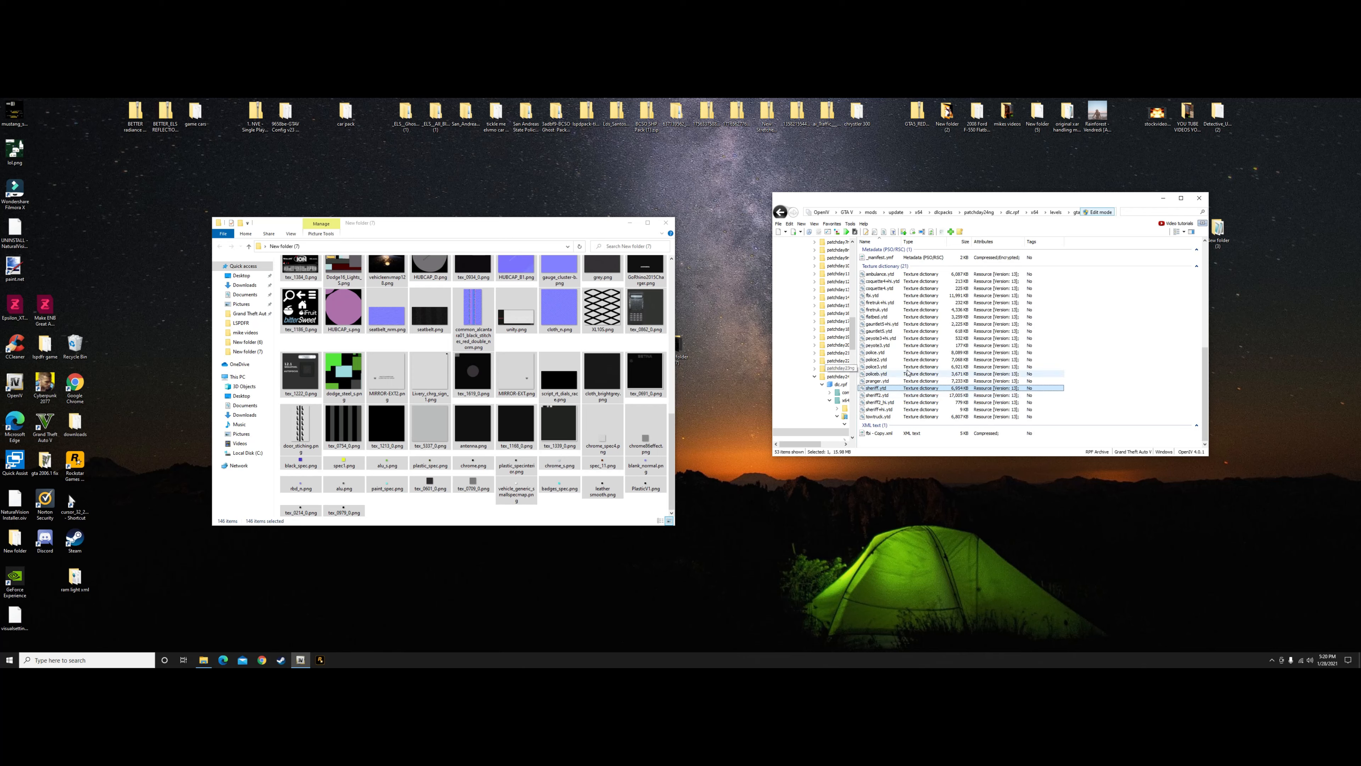
# Clear away the OpenIV and exported-textures windows and delete New folder (7) from the desktop
pyautogui.click(957, 398)
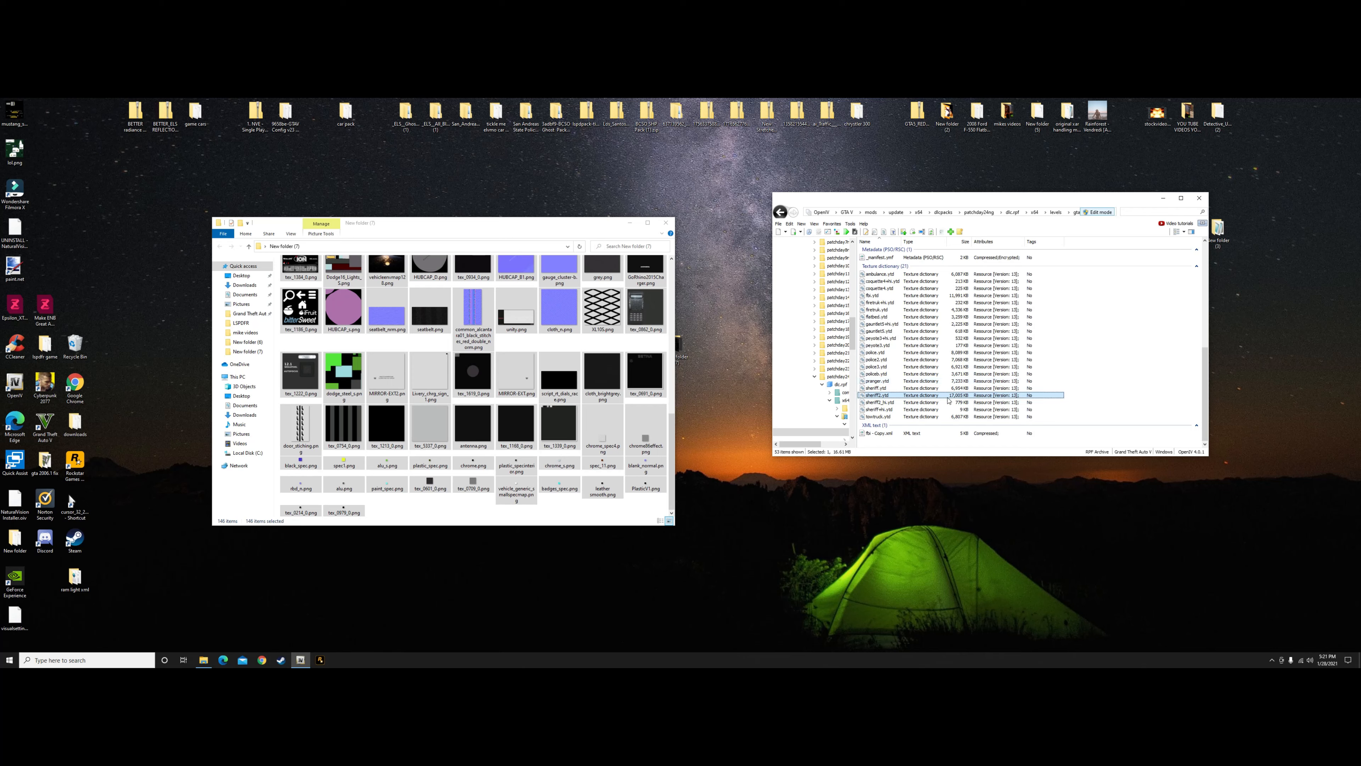
pyautogui.click(1162, 198)
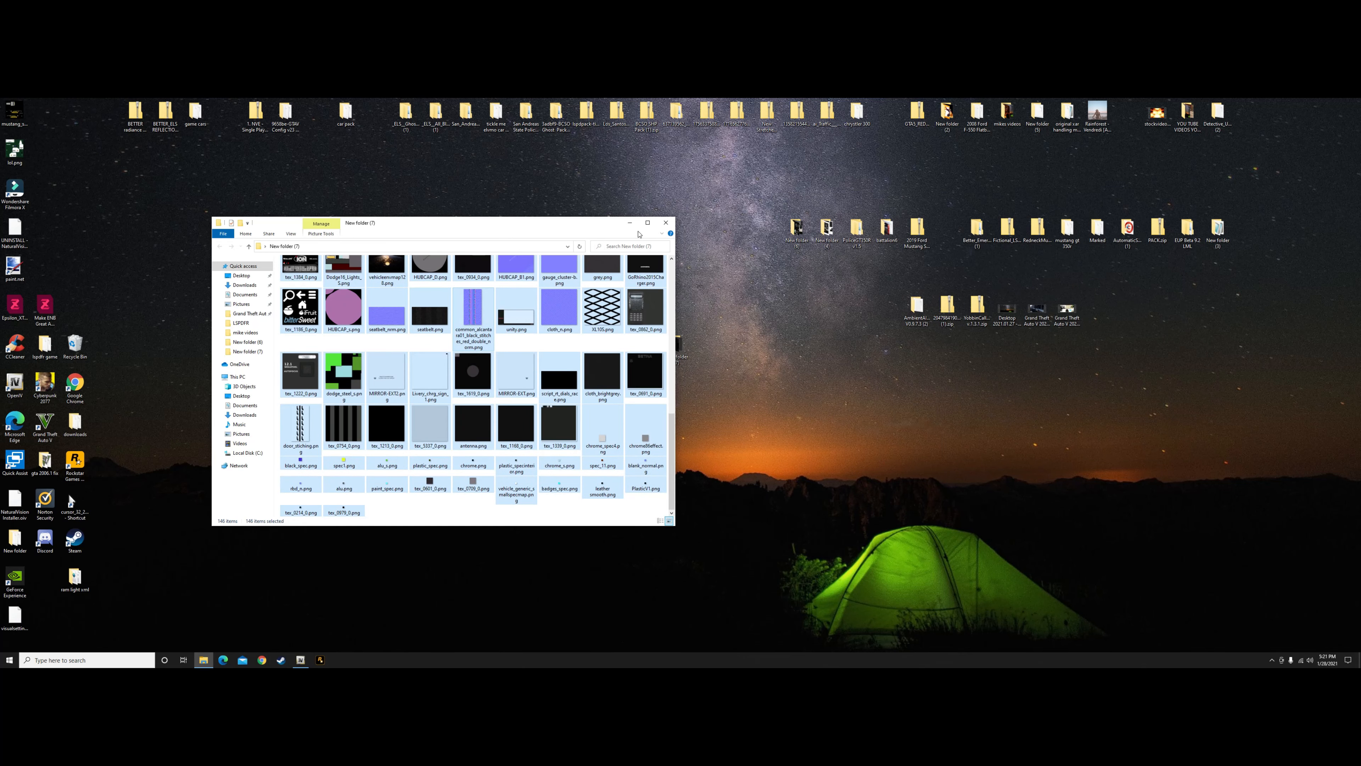
pyautogui.click(666, 223)
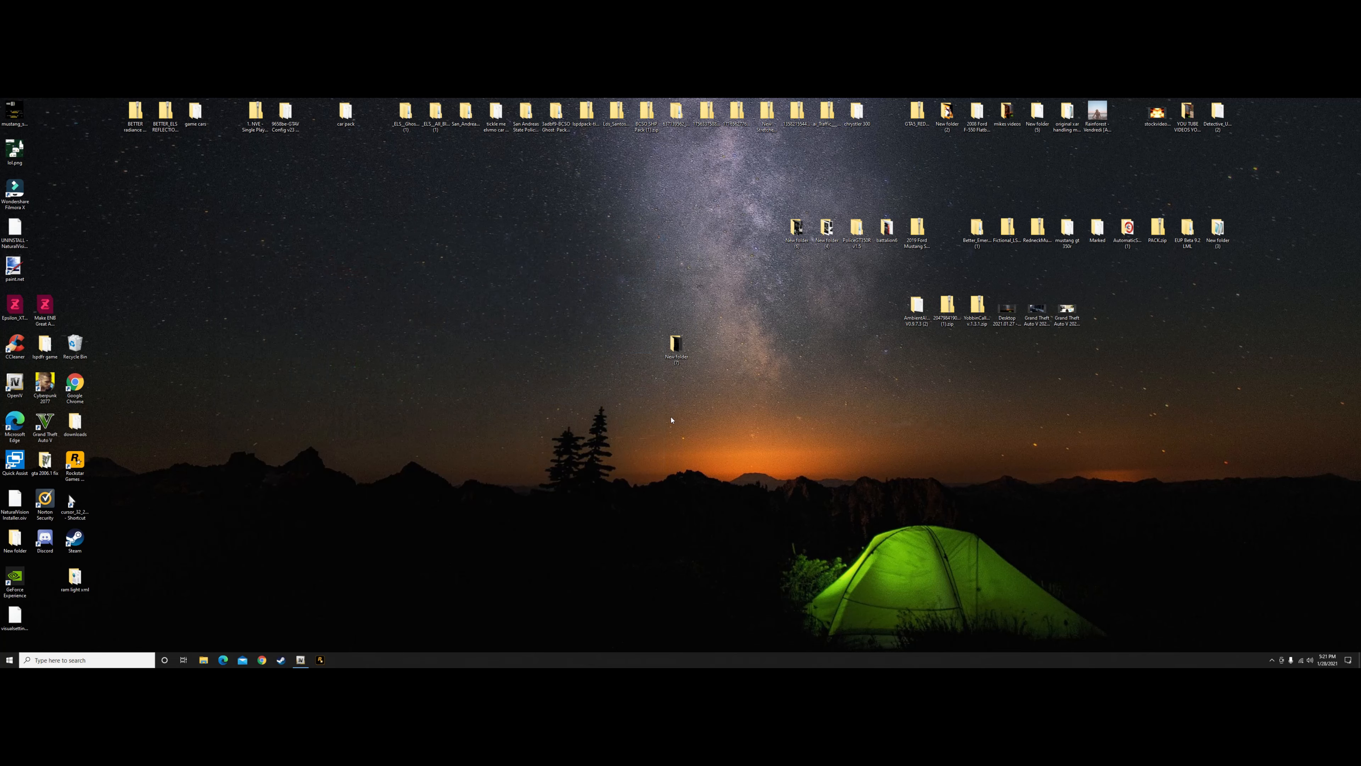
pyautogui.rightClick(676, 344)
pyautogui.click(698, 481)
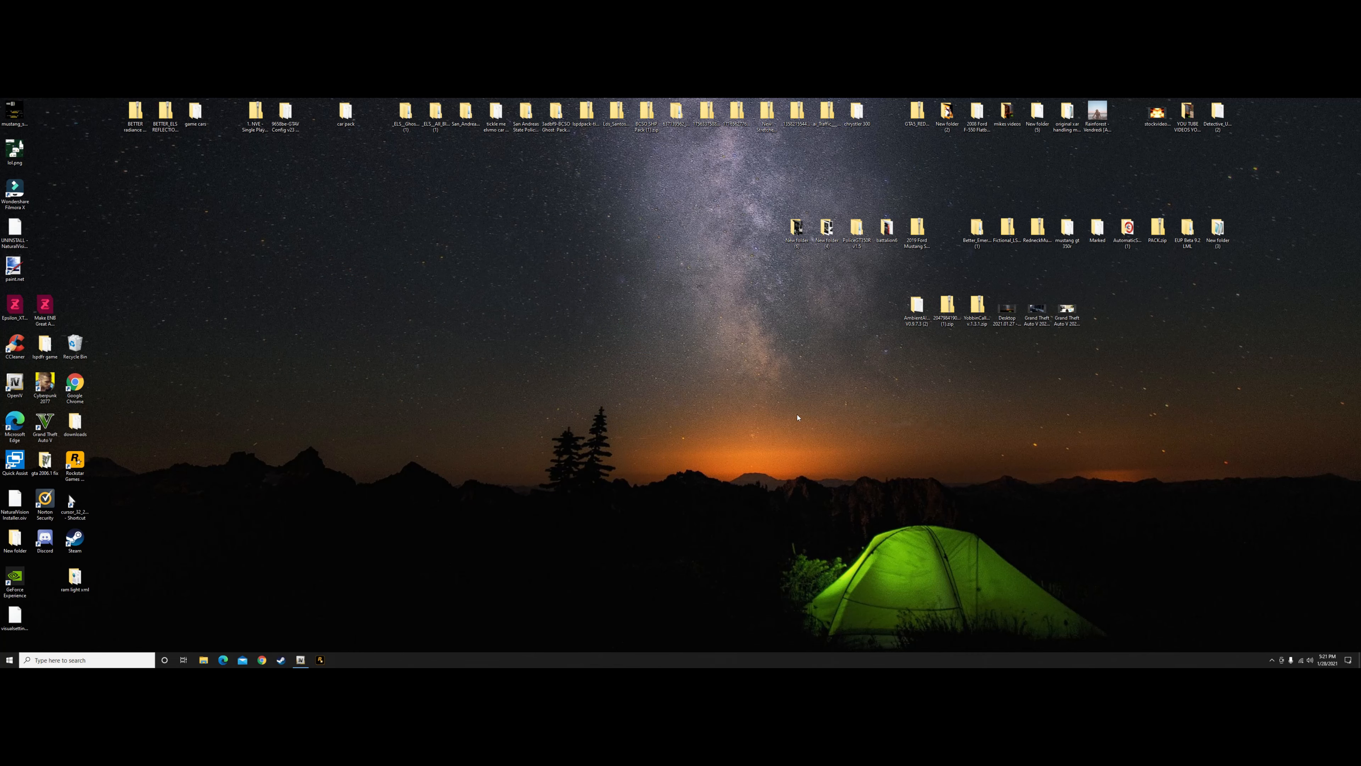